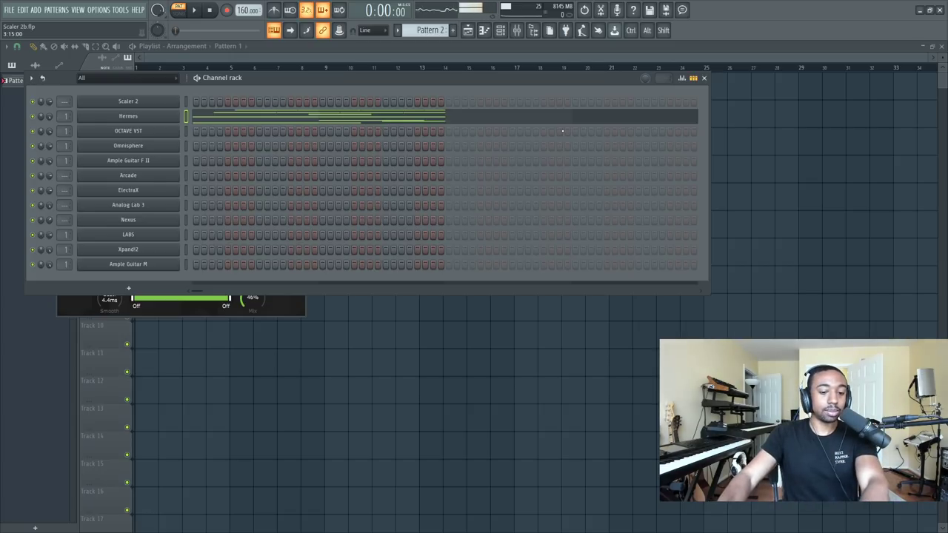
- Switch to the web browser and review the 8dio cart, Impact Soundworks cart and Metropolis Ark 1 page, then return to FL Studio
click(85, 523)
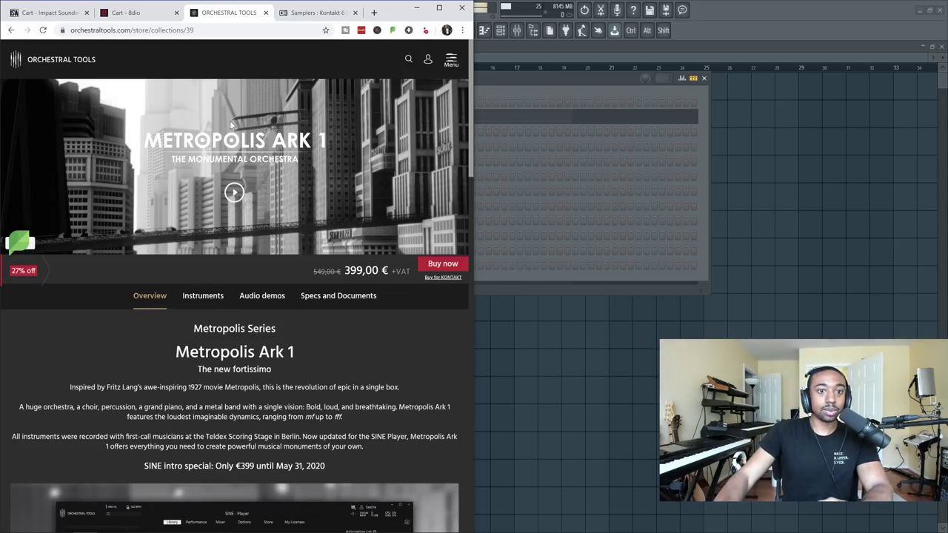
click(143, 19)
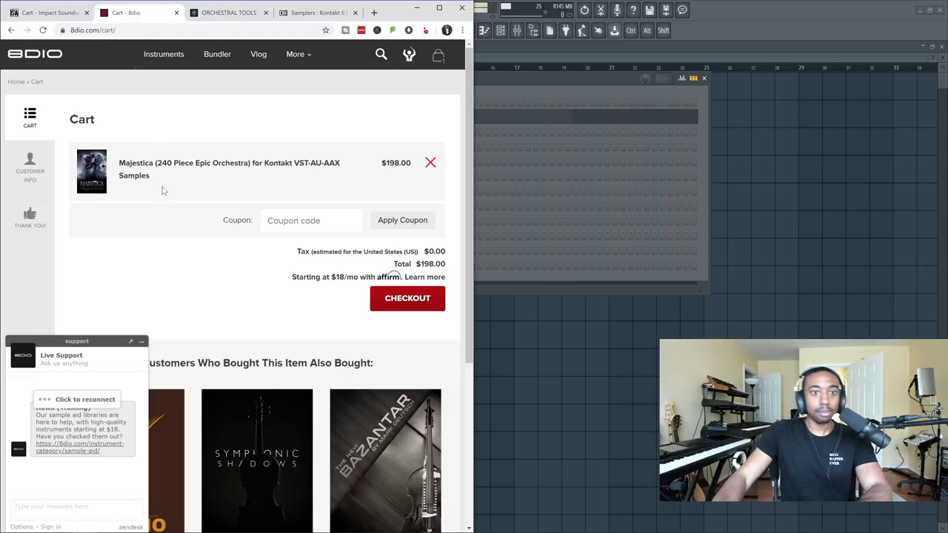
click(54, 11)
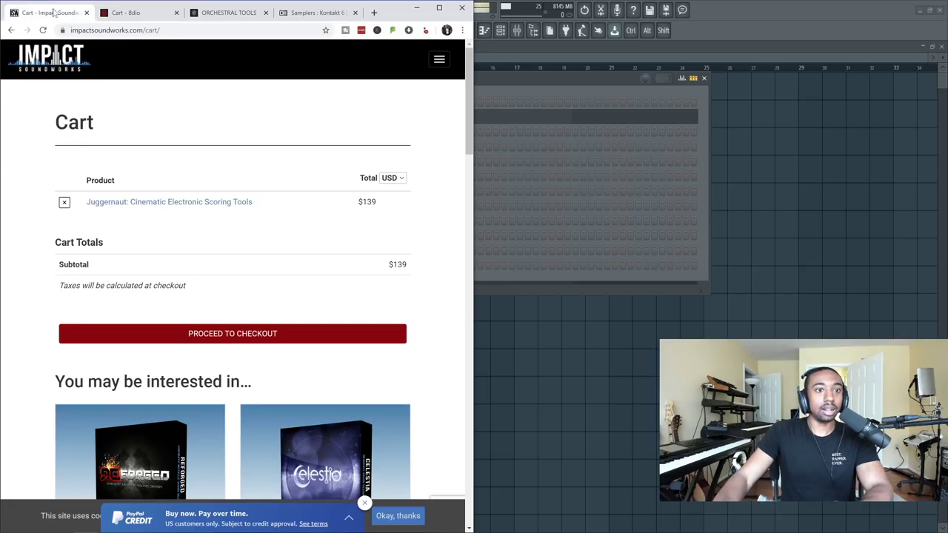
click(221, 15)
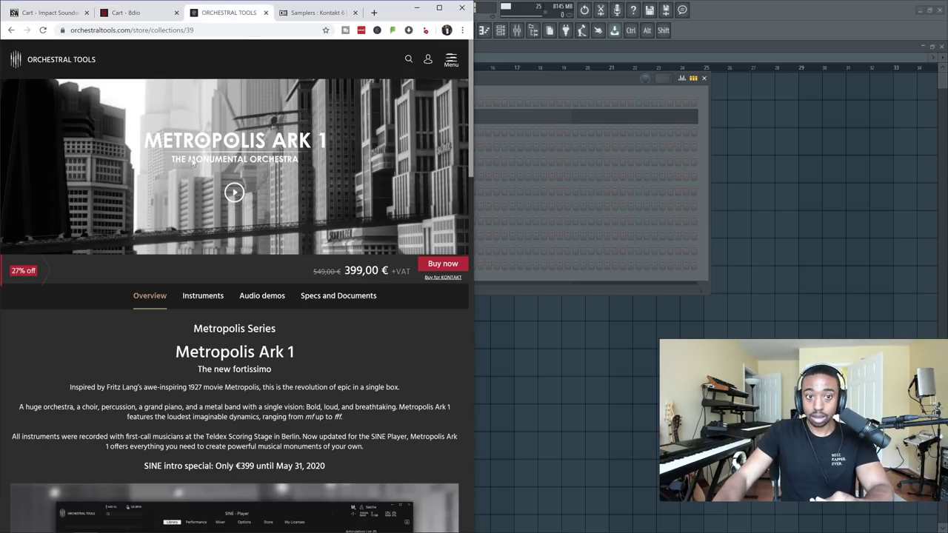
click(418, 9)
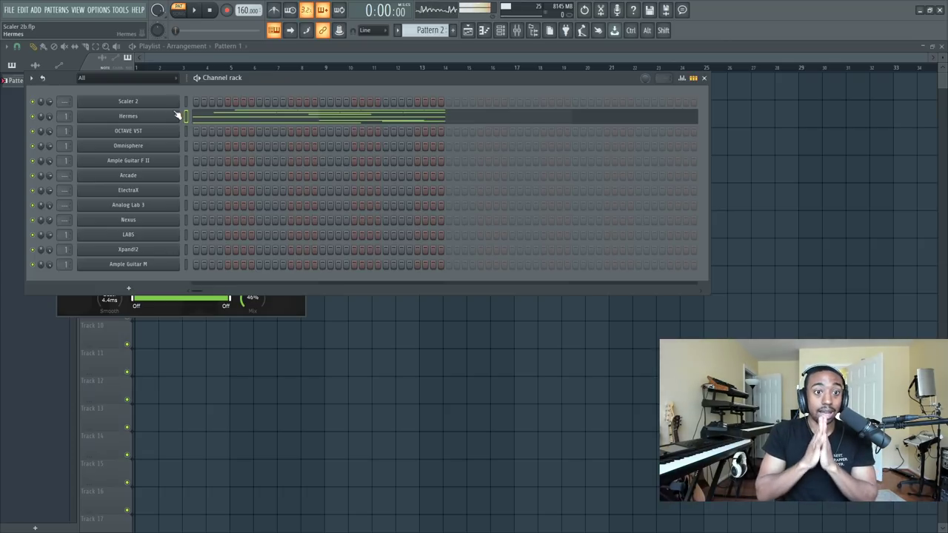
- Open the plugin manager to look over the list of installed plugins, and close it again
click(104, 12)
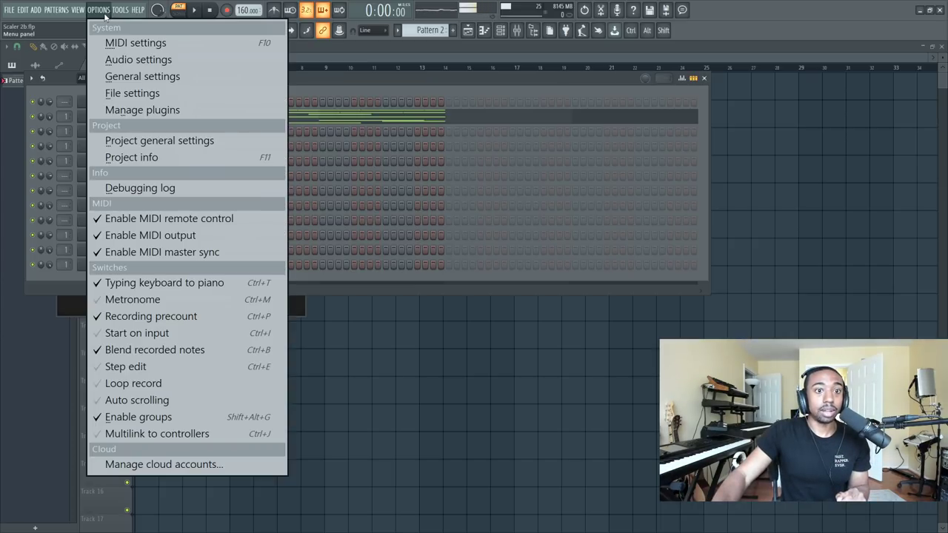
click(151, 118)
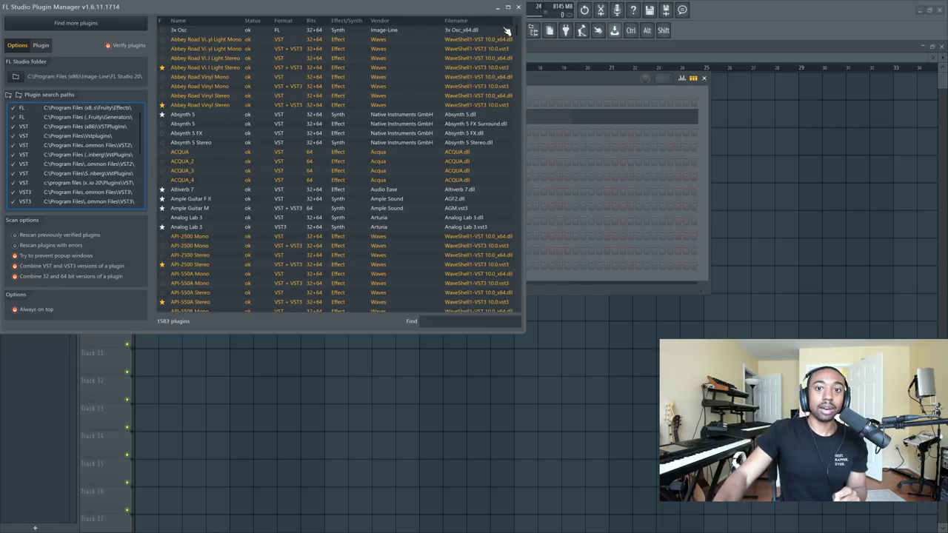
click(519, 7)
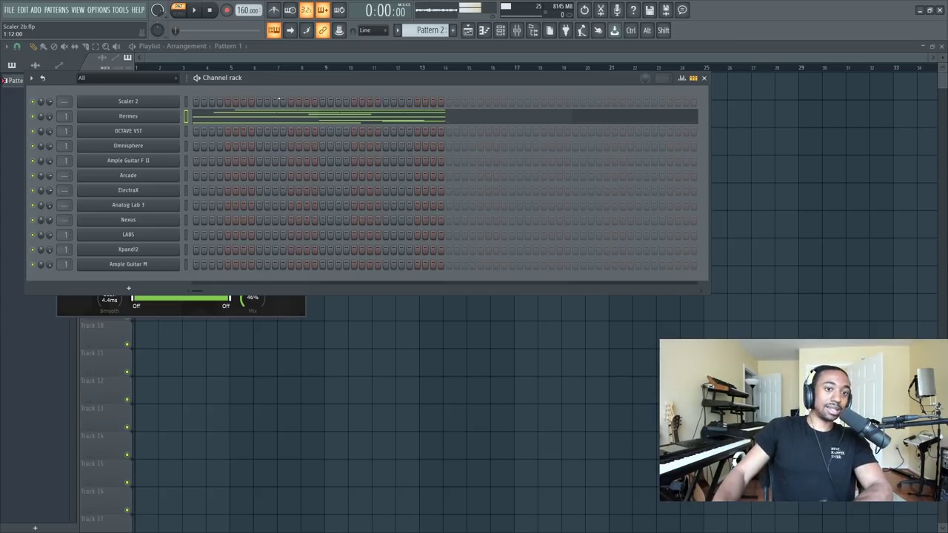
- View the Scaler 2, Hermes and OCTAVE VST instrument windows one after another, closing each one
click(167, 105)
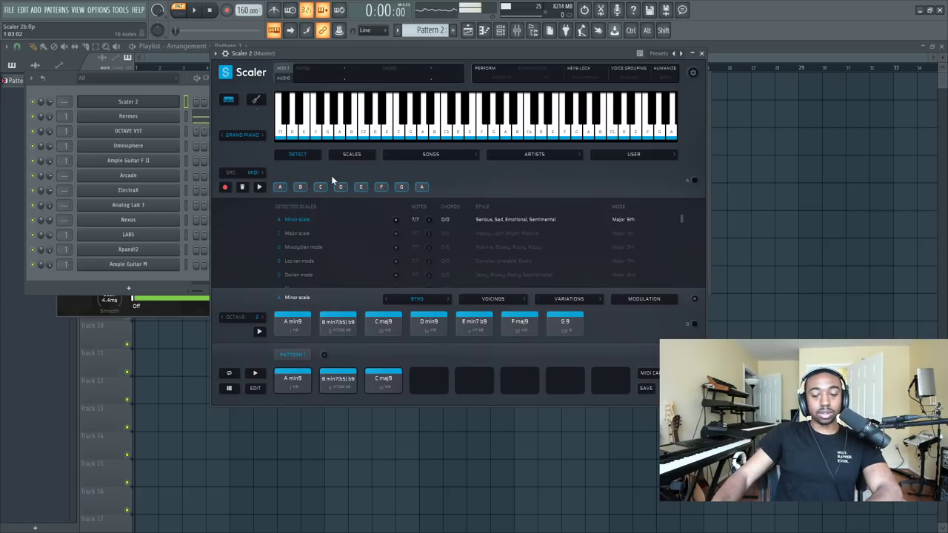
click(702, 53)
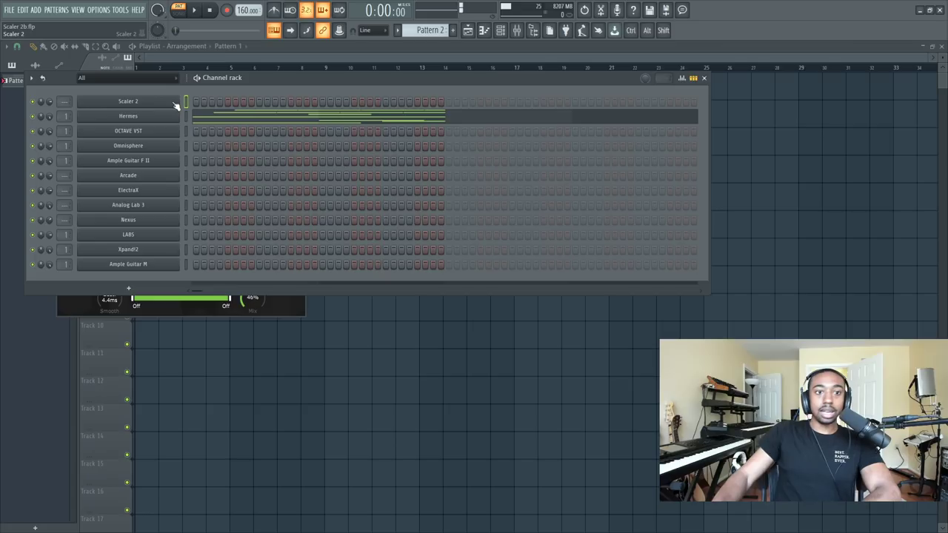
double_click(186, 132)
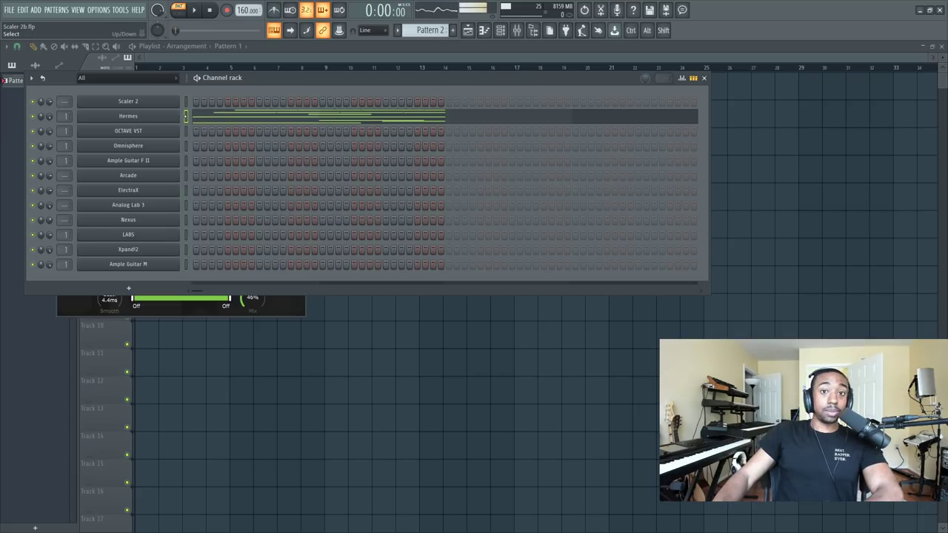
click(164, 117)
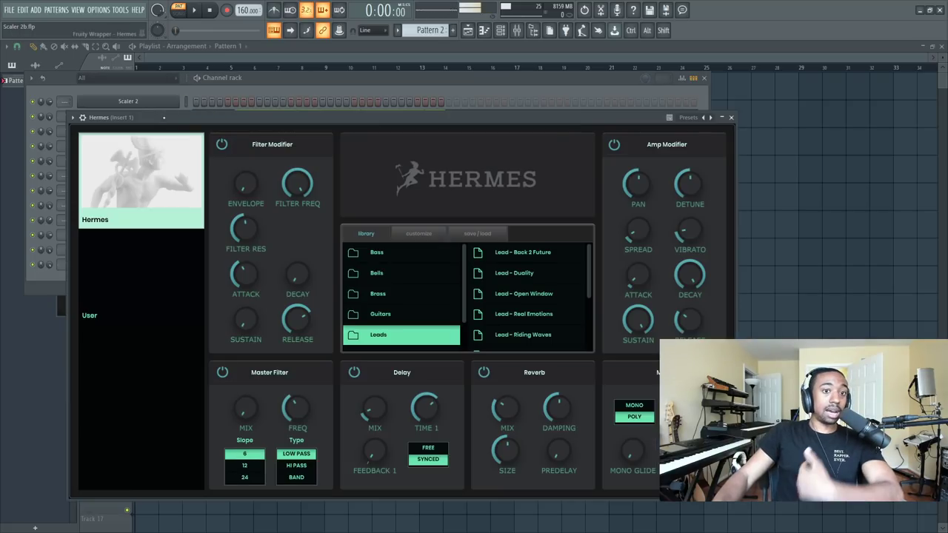
click(732, 120)
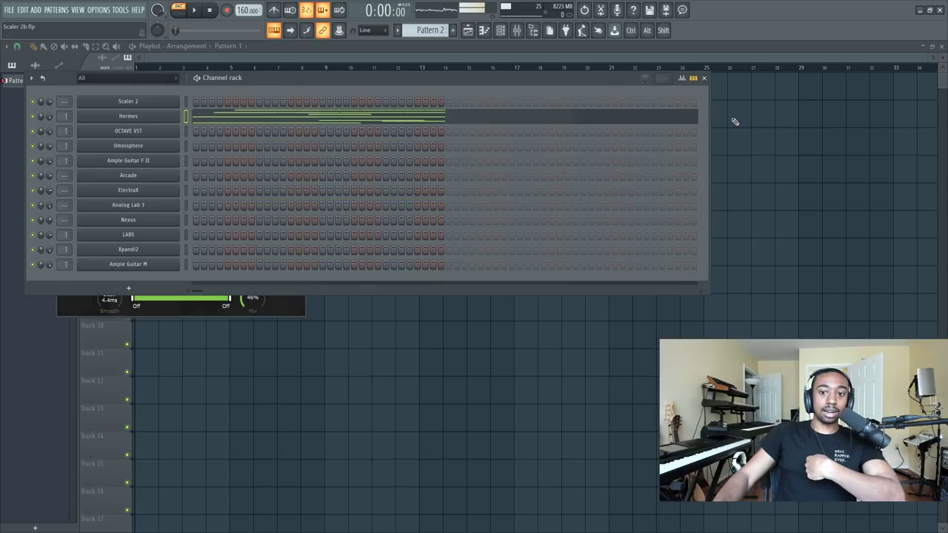
click(157, 132)
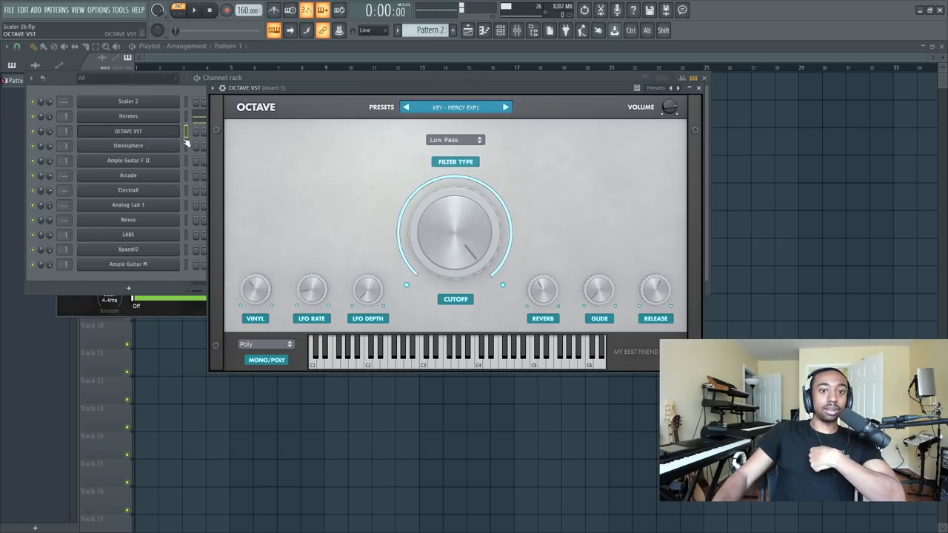
click(699, 88)
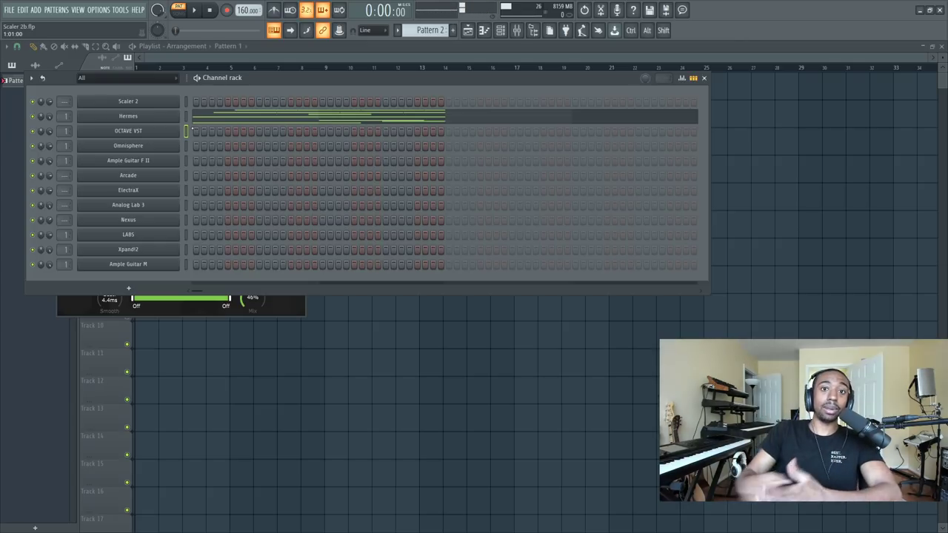
drag(187, 146, 186, 264)
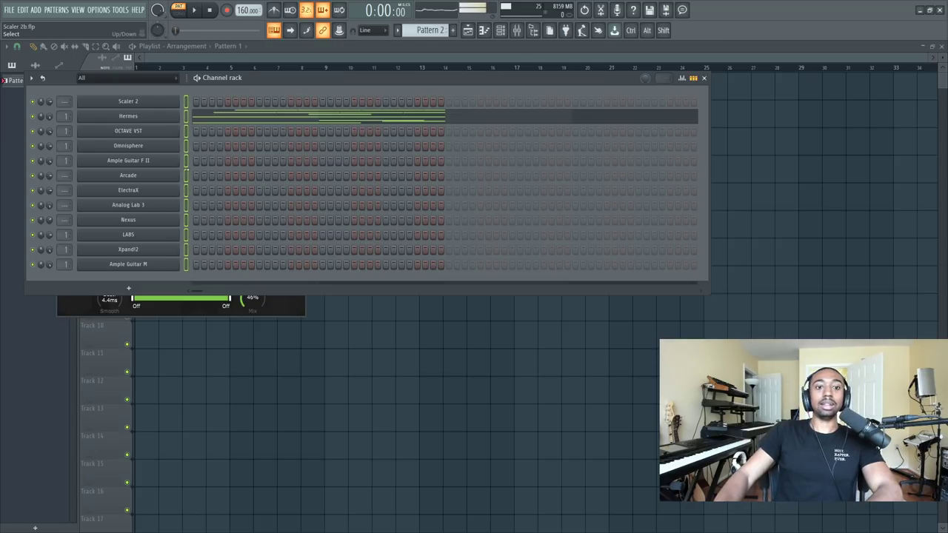
click(187, 174)
click(186, 116)
- Open the Scaler 2 instrument, clear its scale analysis and audition the A min9 chord in its pattern
click(148, 102)
click(452, 115)
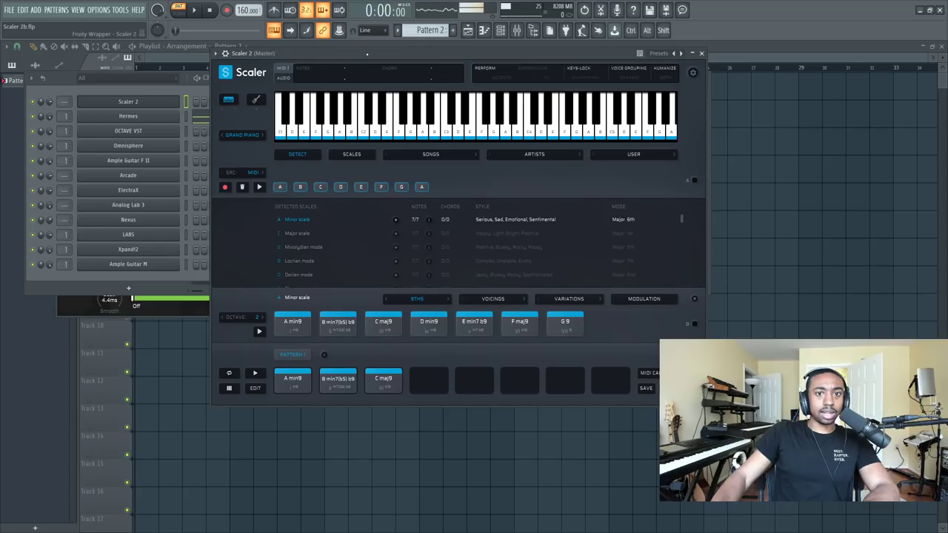
drag(376, 54, 328, 73)
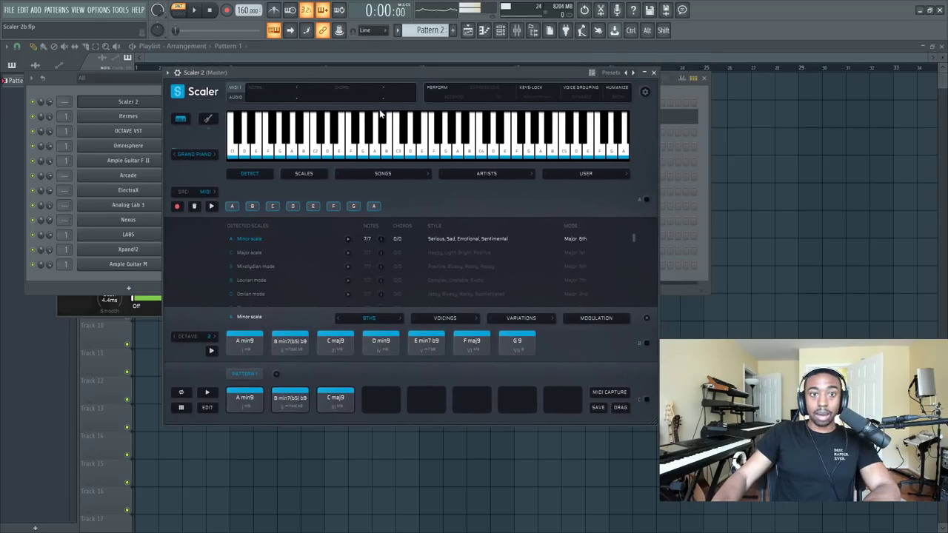
click(242, 151)
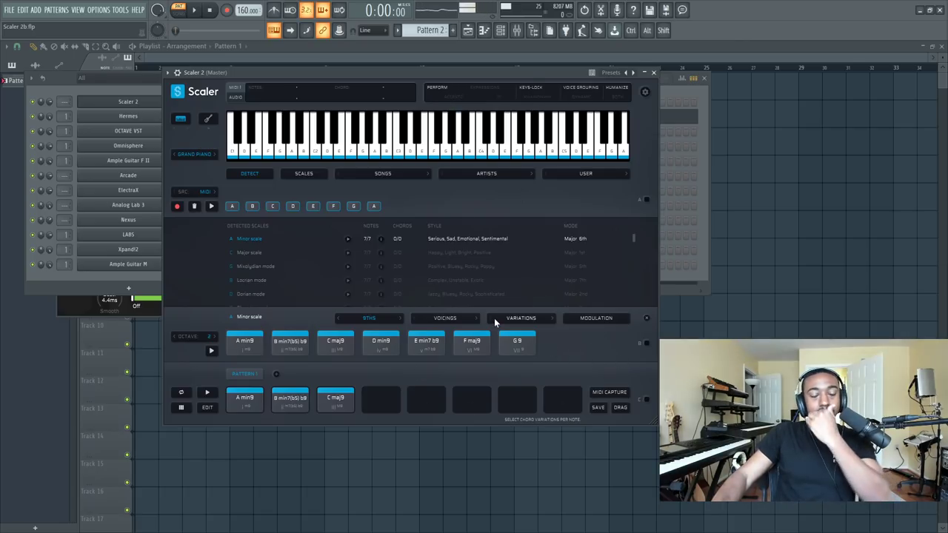
click(193, 207)
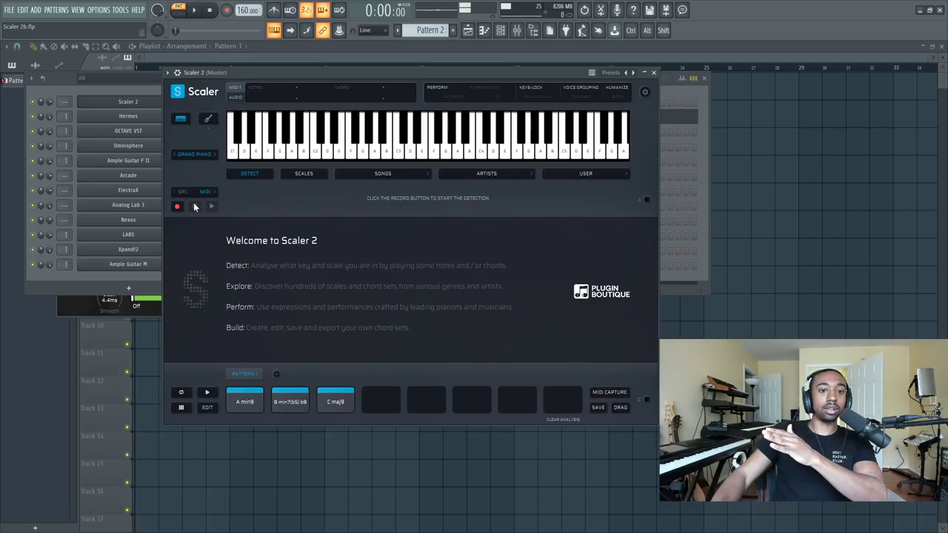
click(239, 402)
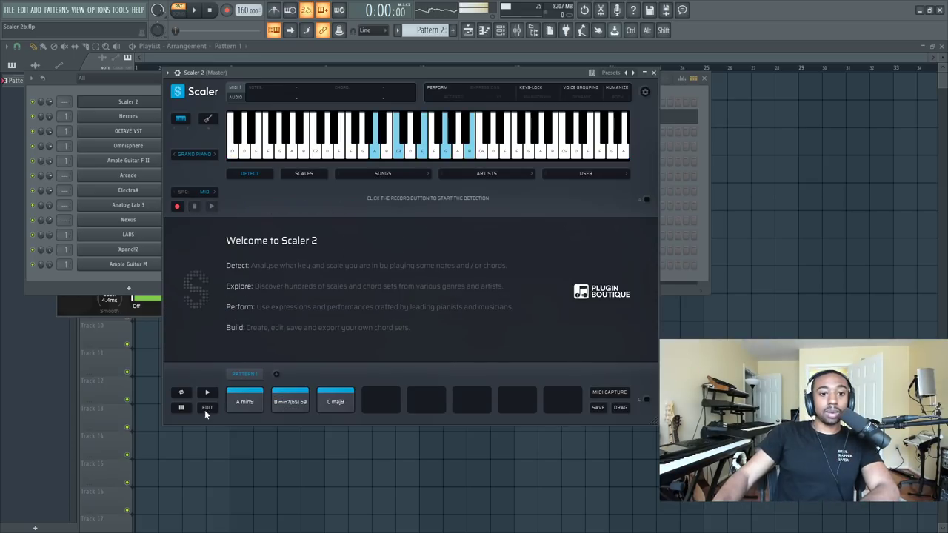
click(235, 401)
- Replace the Scaler 2 channel with a fresh Scaler 2 instance
right_click(150, 131)
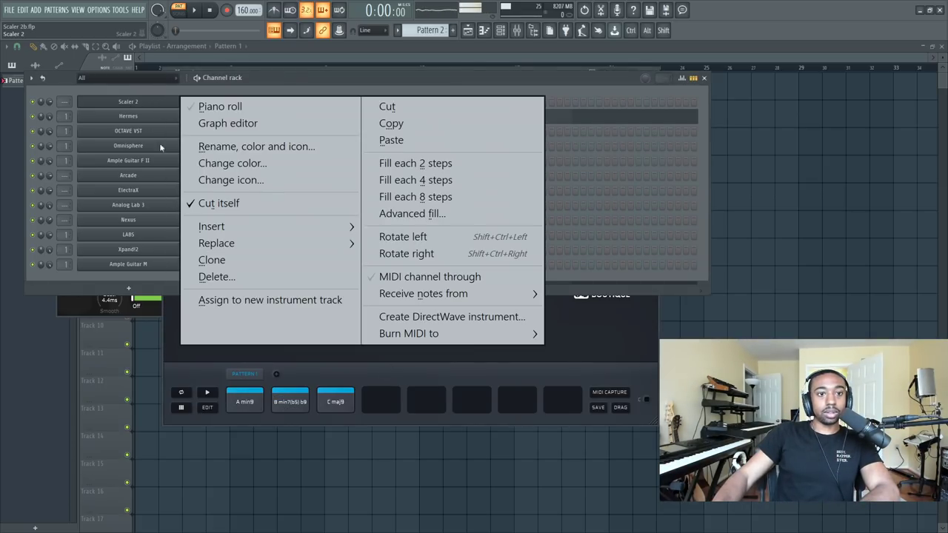
mouse_move(239, 249)
click(79, 75)
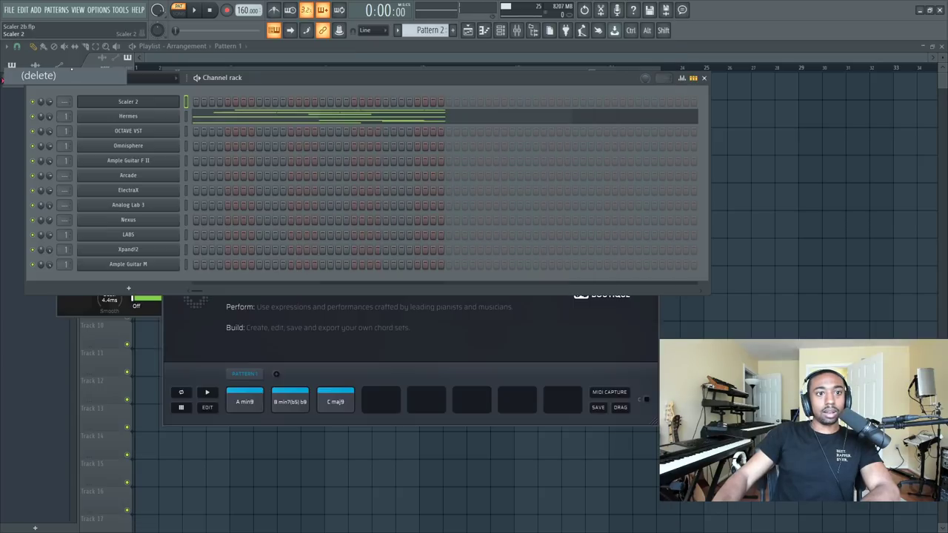
right_click(180, 98)
mouse_move(260, 262)
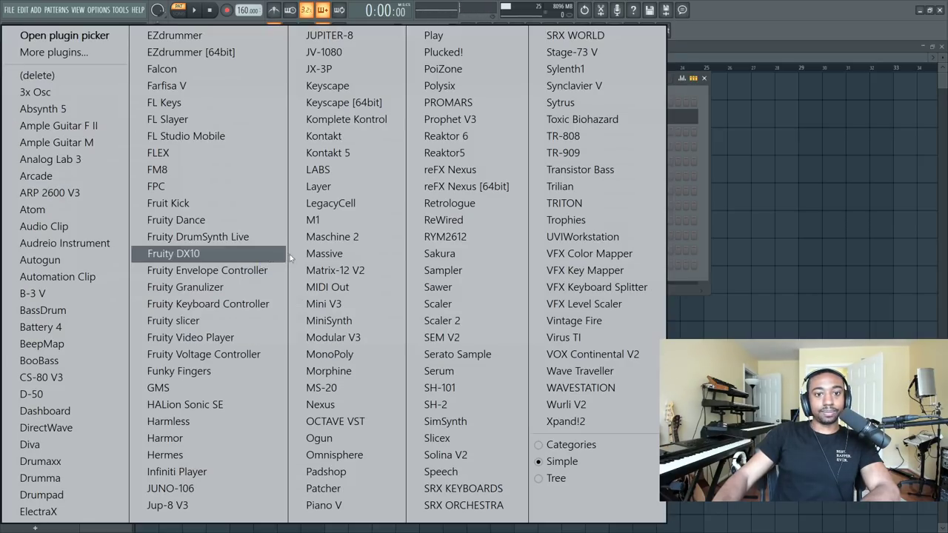
click(488, 323)
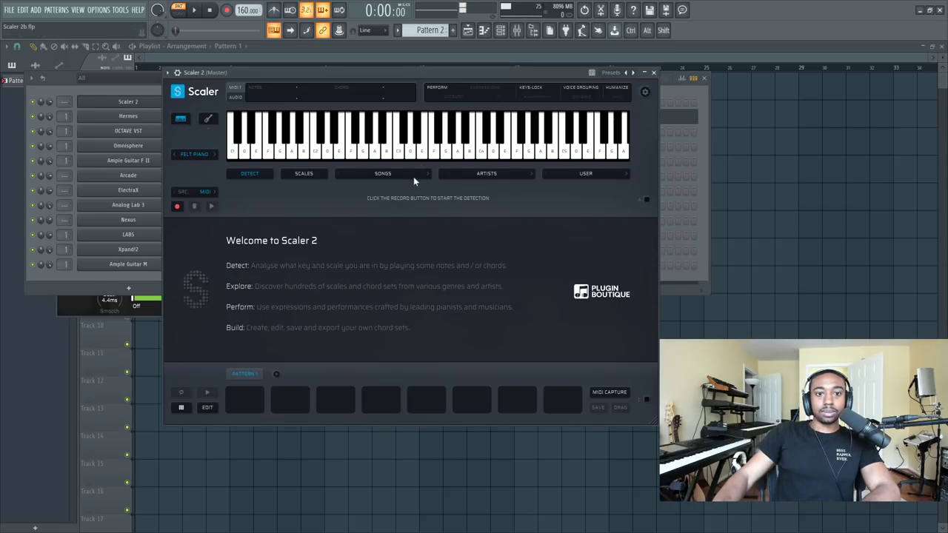
- Reposition the Scaler 2 window and try out a few notes on its on-screen piano
drag(388, 72, 400, 84)
click(368, 153)
click(340, 159)
click(353, 160)
- Show the file browser, expand the Busy Works Beats Samples folder and preview the ES_A Horse Called Toto 4 sample
click(535, 31)
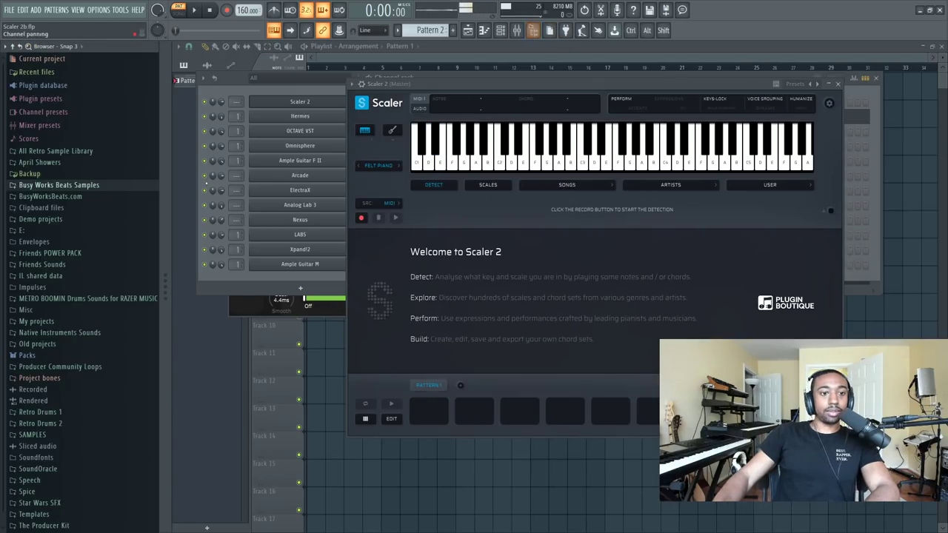
click(94, 186)
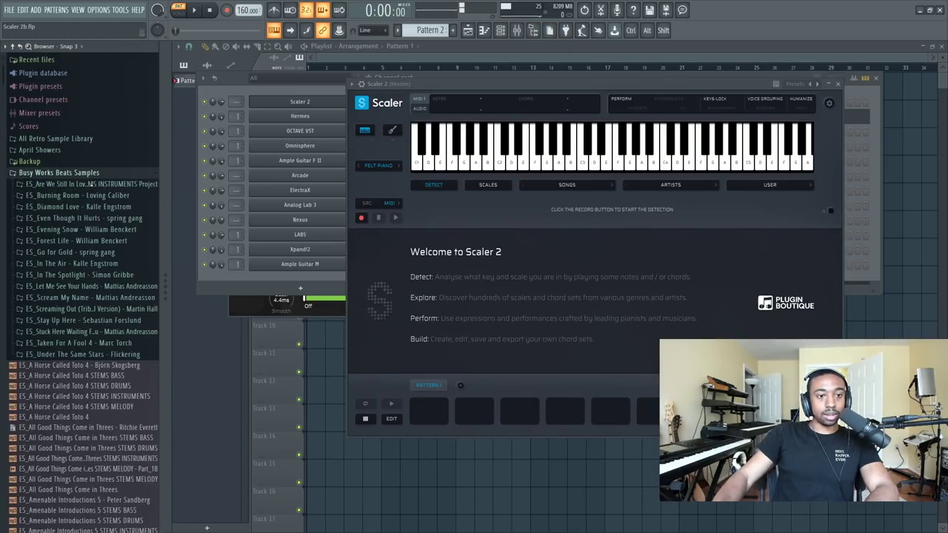
click(91, 420)
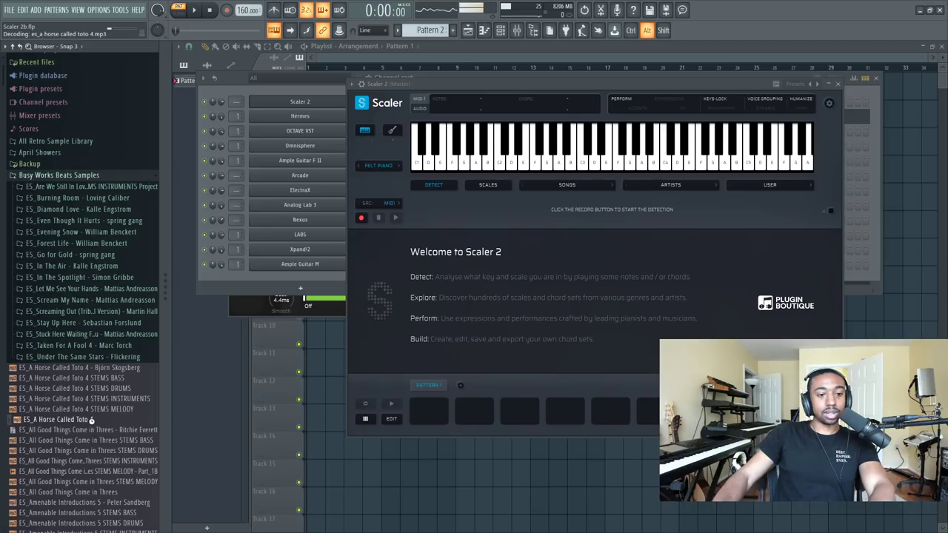
- Set Scaler 2's built-in sound to Grand Piano and test it with notes on the on-screen keyboard
click(398, 166)
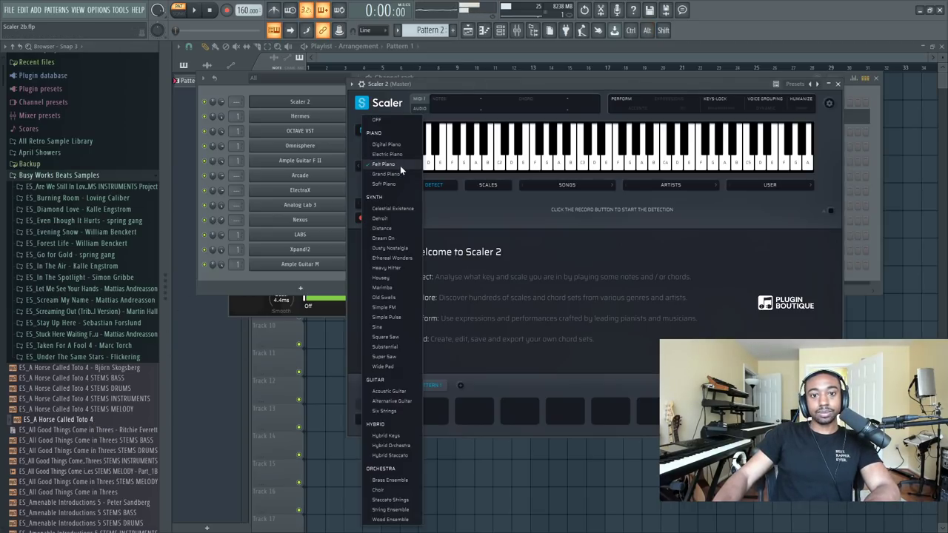
click(386, 174)
click(479, 152)
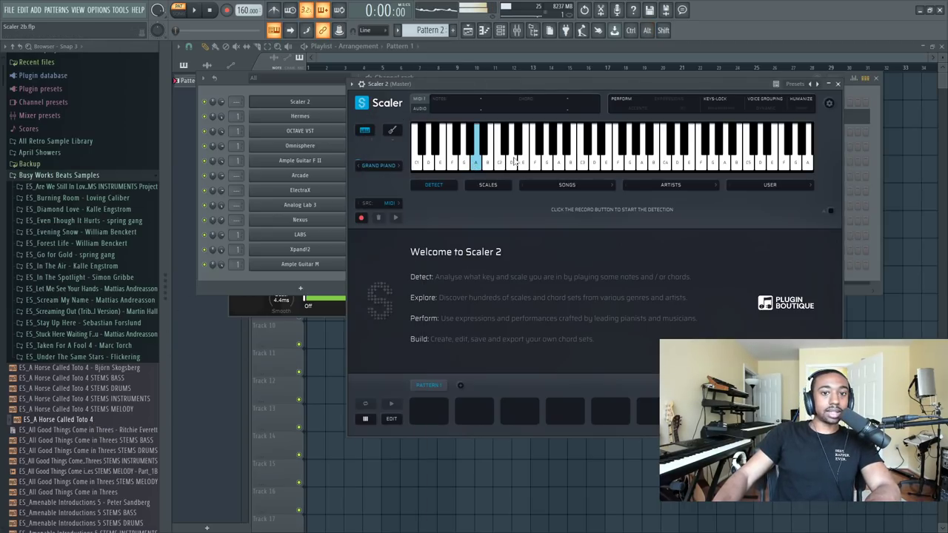
drag(507, 84, 402, 88)
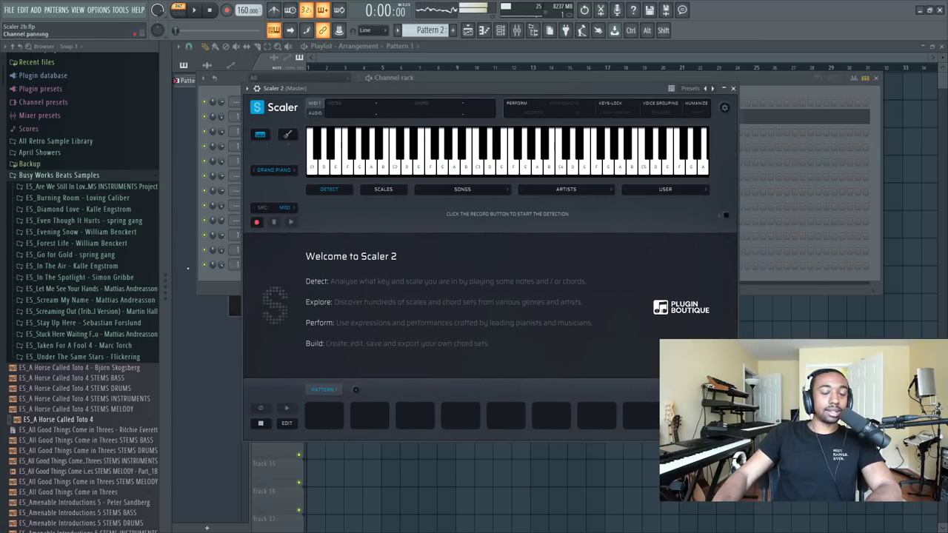
drag(408, 173, 466, 169)
- Record the notes D, E, F, G, A, B, C, D and E into Scaler 2's MIDI scale detection
click(256, 222)
click(408, 160)
click(428, 169)
click(438, 169)
click(447, 169)
click(457, 169)
click(467, 169)
click(478, 169)
click(487, 169)
click(498, 169)
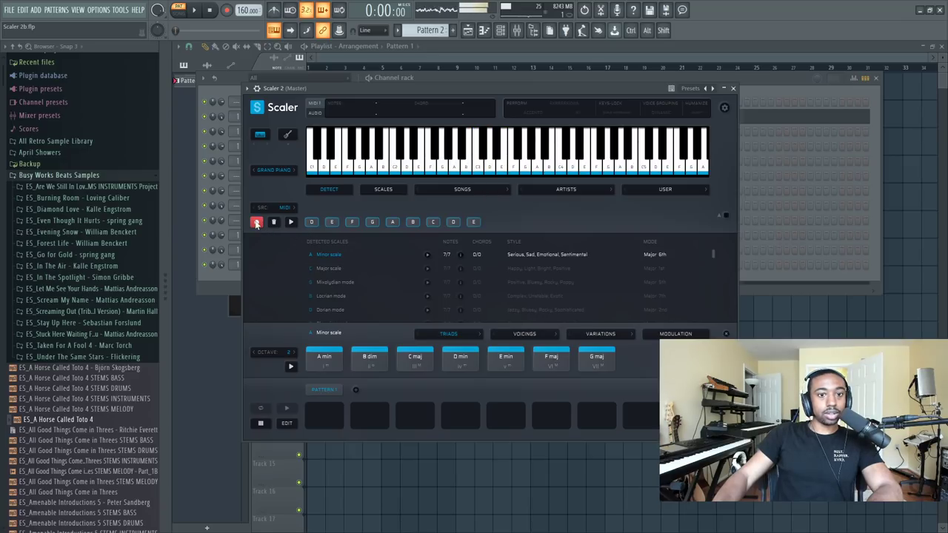
click(257, 223)
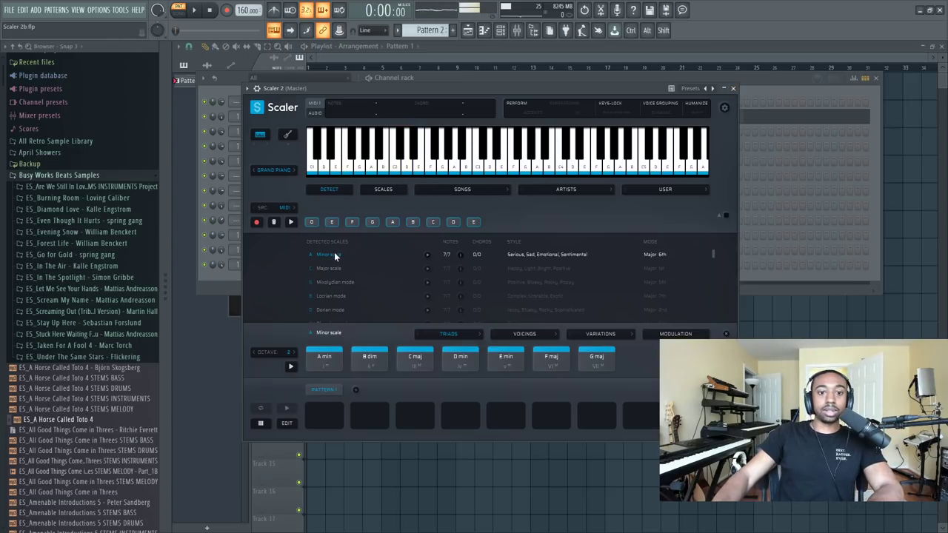
- Enlarge the Scaler 2 window and close it
drag(734, 437, 841, 513)
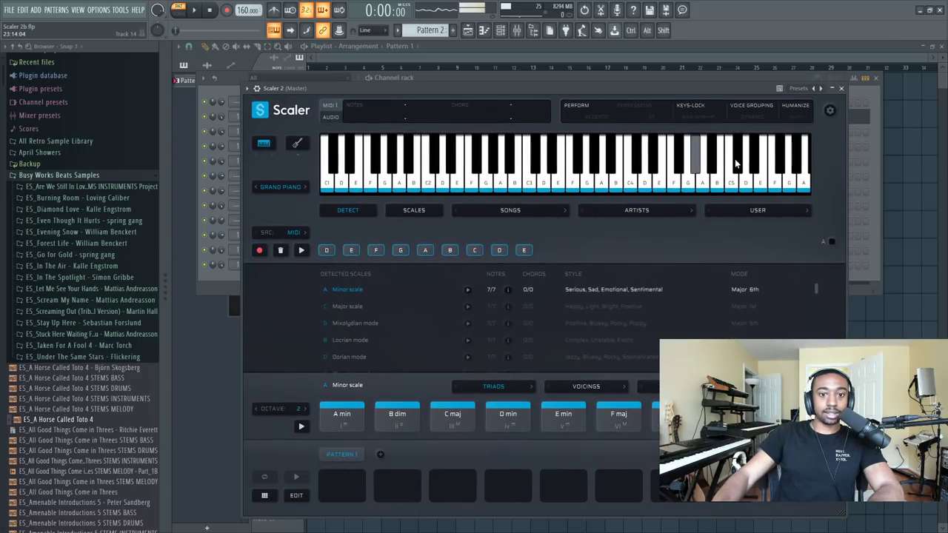
click(841, 88)
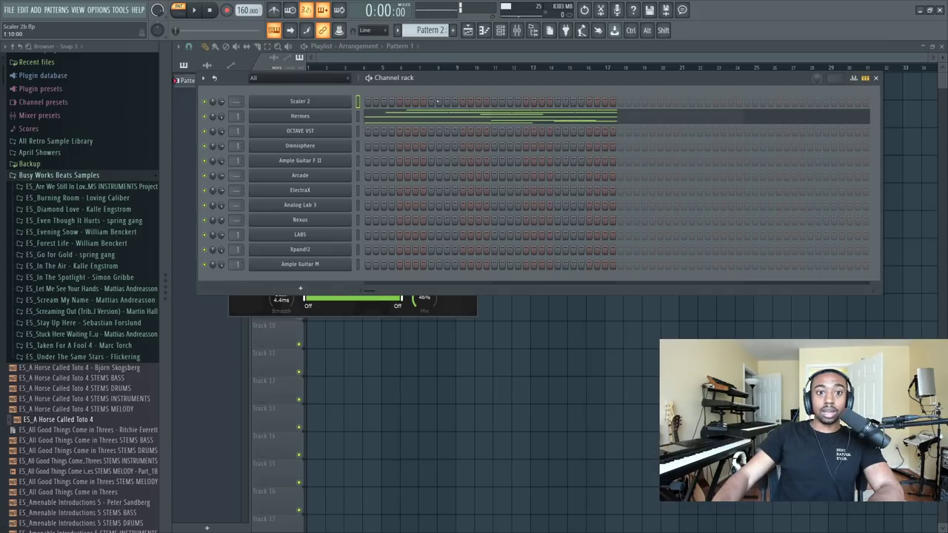
- Open Auto-Tune in slot 3 of the Vocal mixer track and set its key to A and scale to Minor
click(516, 30)
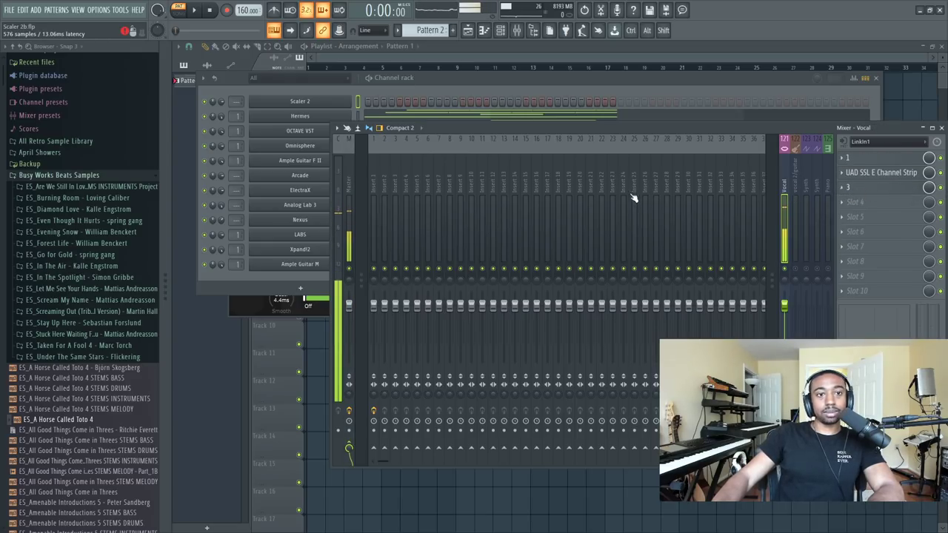
click(847, 187)
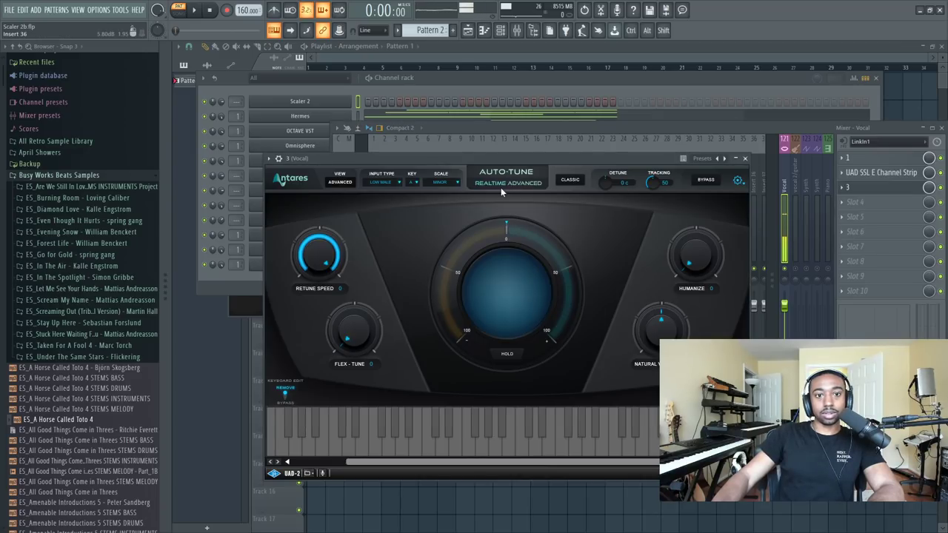
click(412, 183)
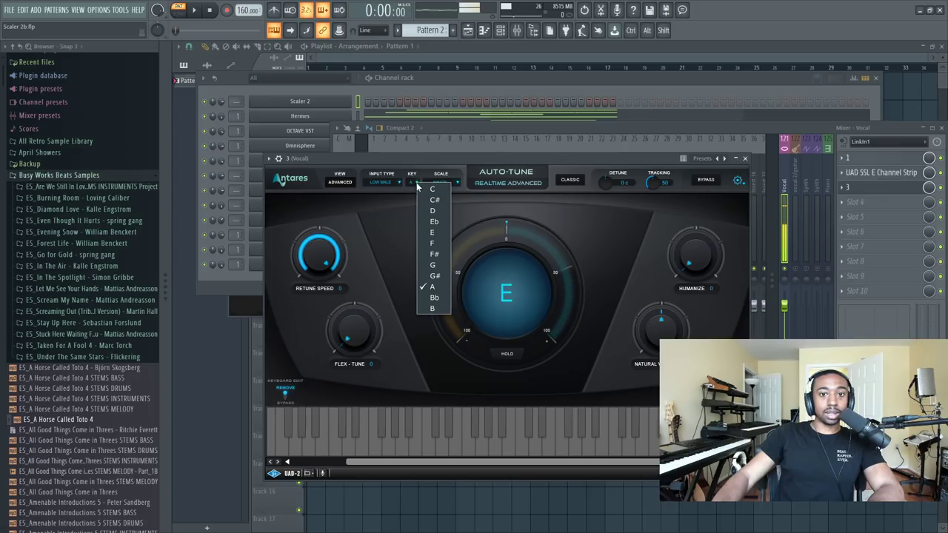
click(434, 286)
click(447, 182)
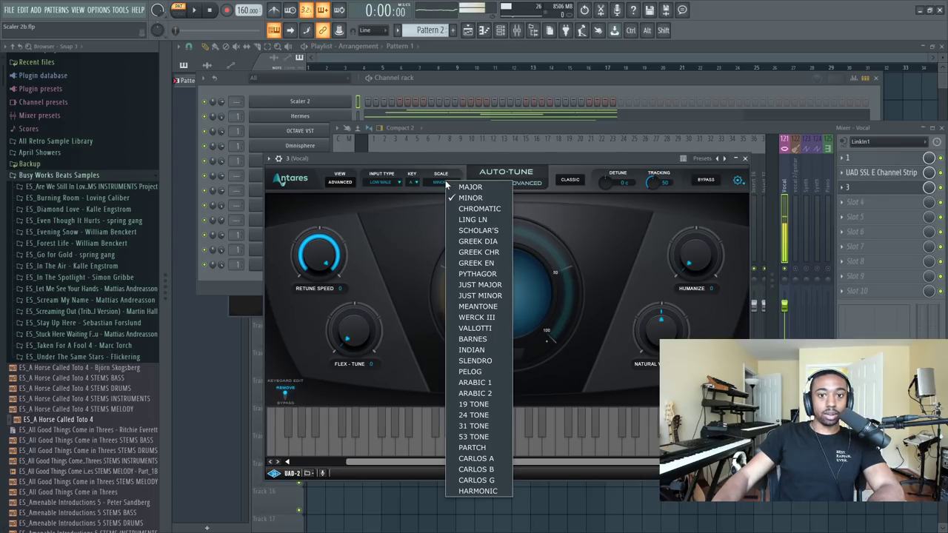
click(465, 197)
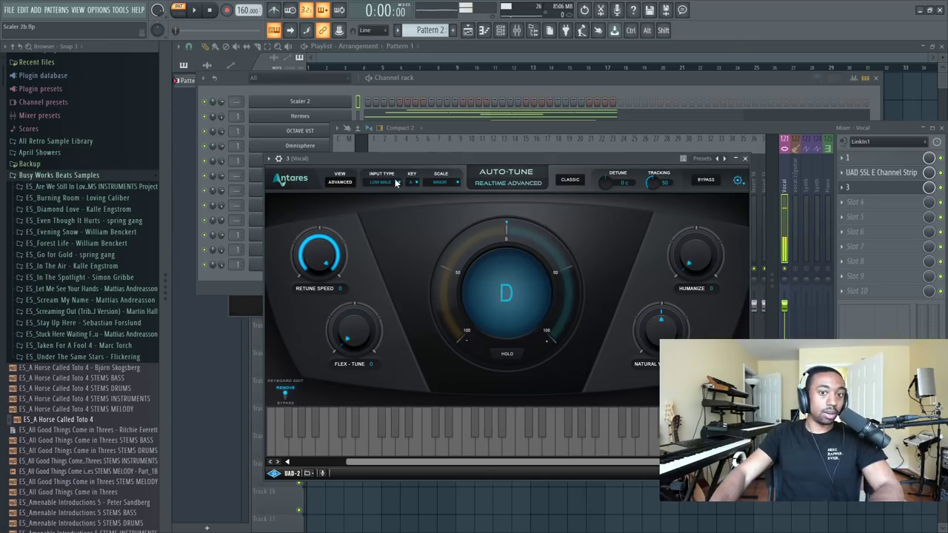
- Close Auto-Tune, turn off its effect slot on the Vocal track and return to the channel rack
click(746, 159)
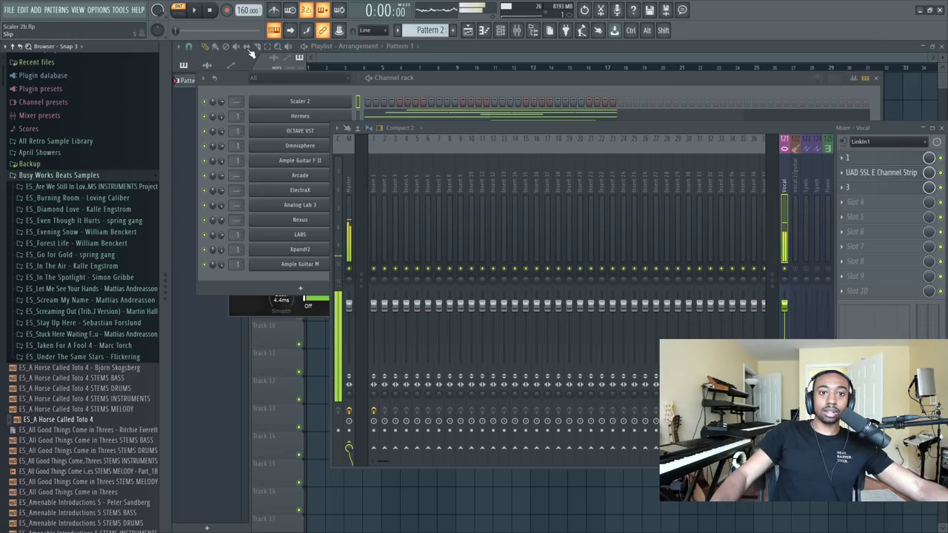
click(940, 187)
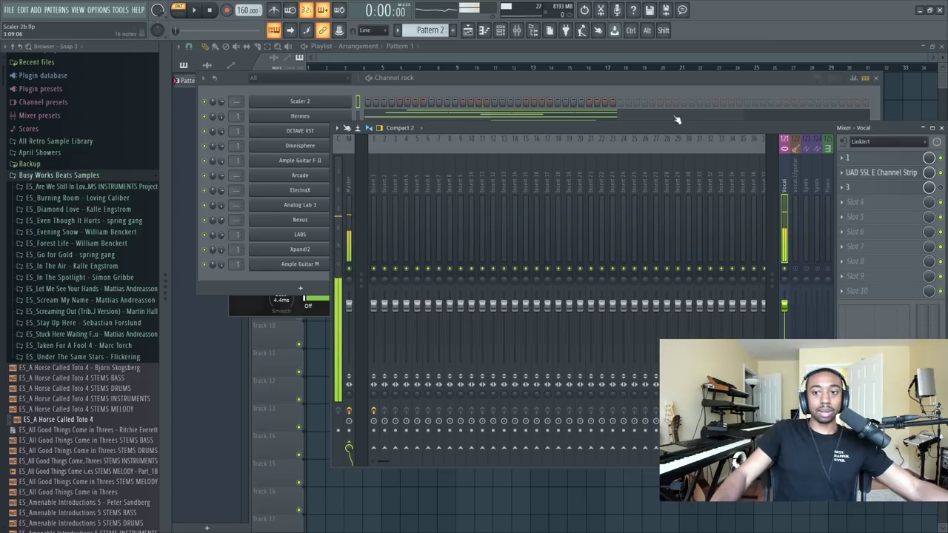
click(684, 120)
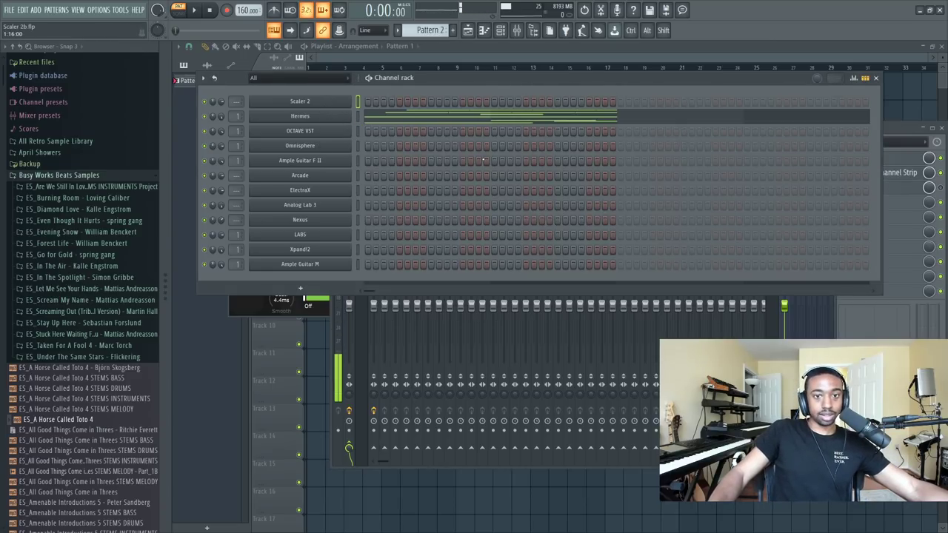
- Reopen Scaler 2 and play notes on its on-screen keyboard
click(327, 101)
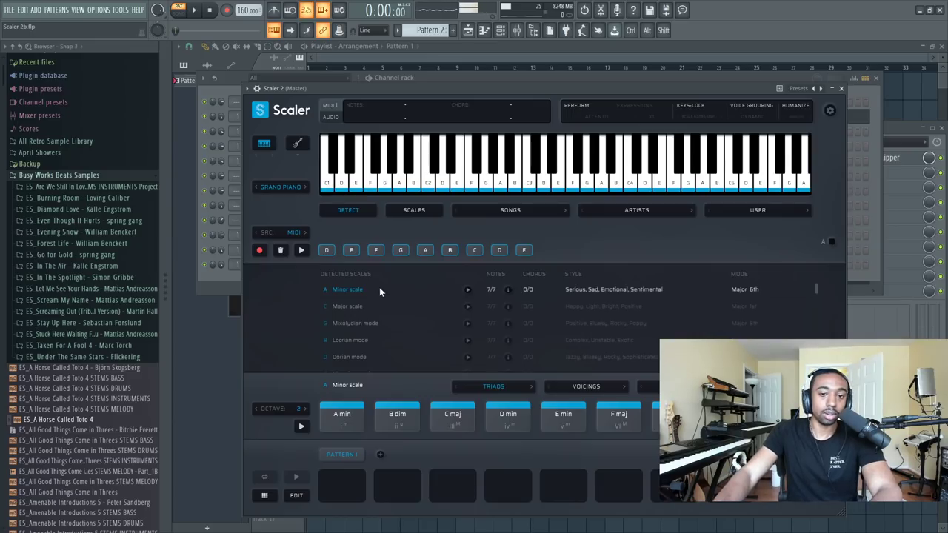
click(455, 186)
drag(454, 188, 529, 185)
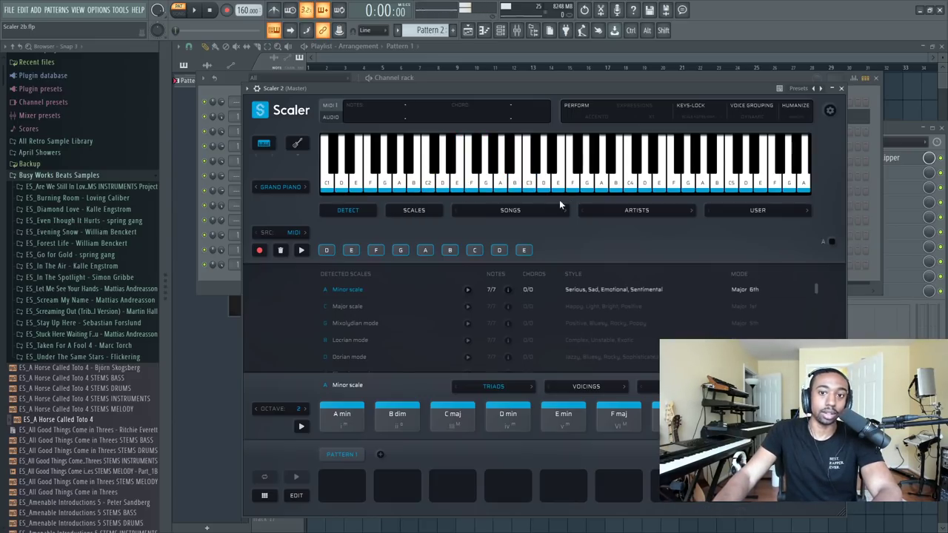
click(525, 190)
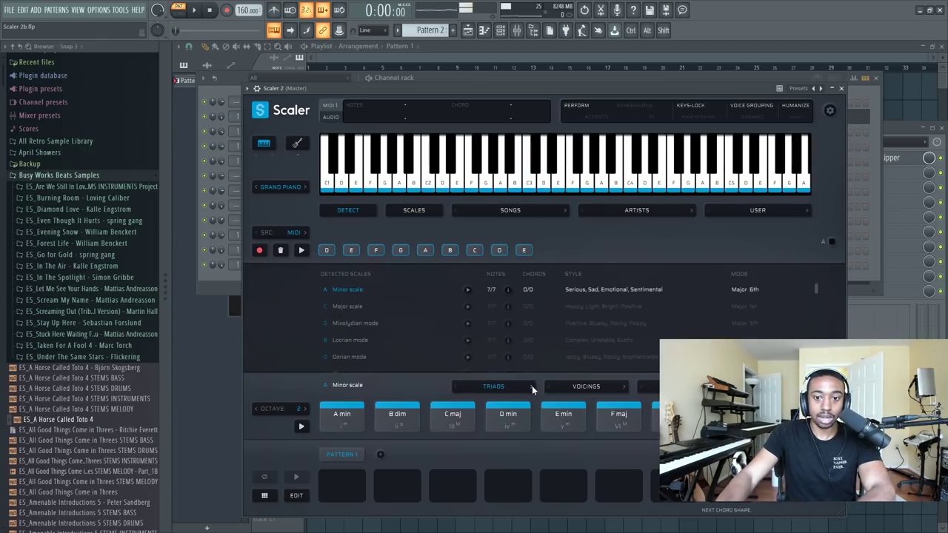
- Audition the A min, D min and E min triads of the detected A Minor scale
click(341, 423)
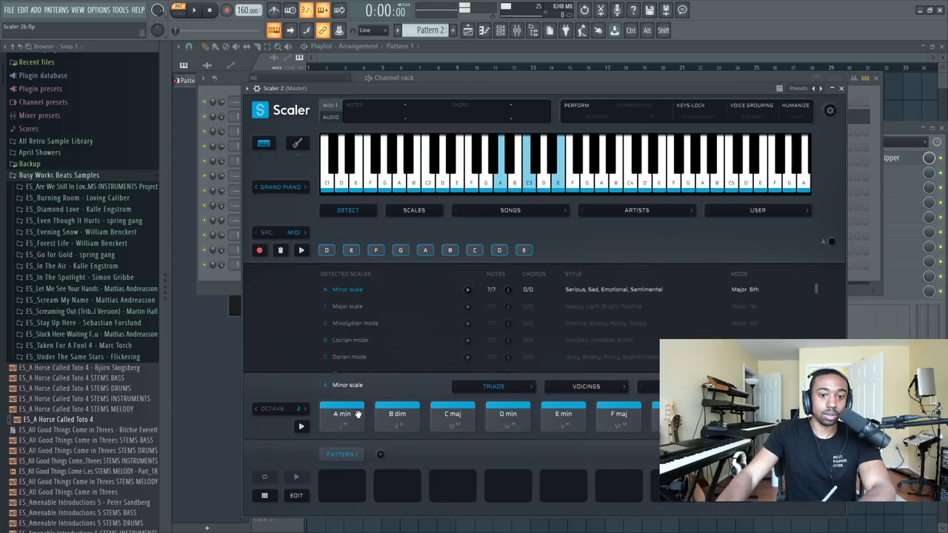
click(507, 416)
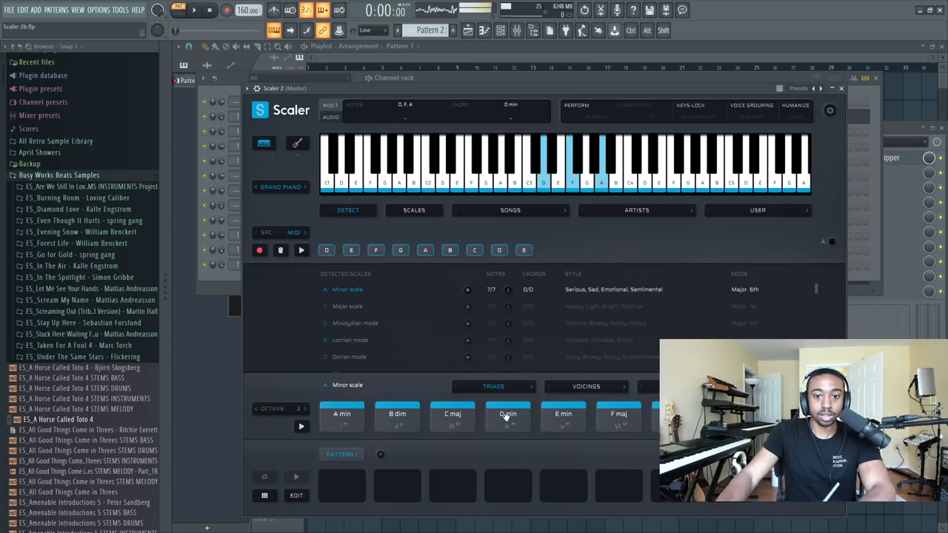
click(546, 418)
click(342, 420)
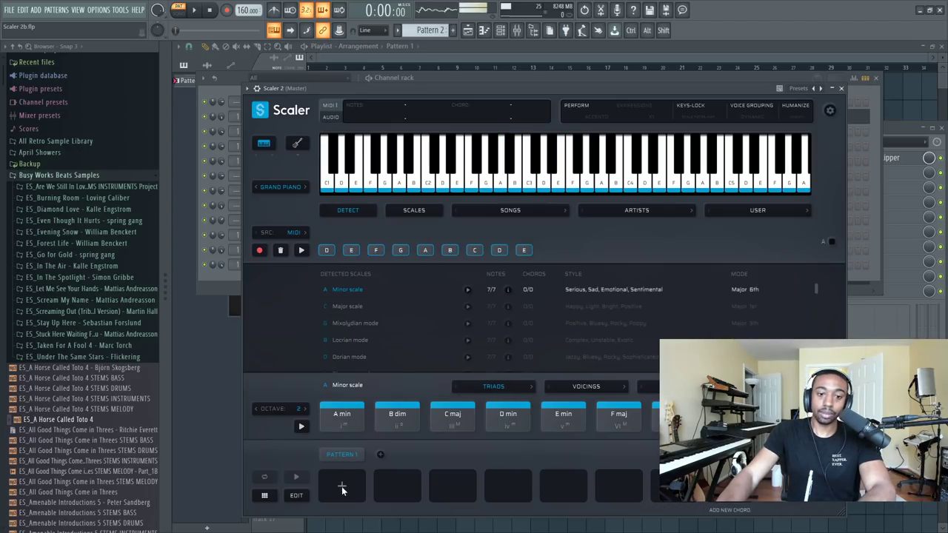
- Change the scale's chord shapes from triads through 7ths to 9ths, auditioning chords in each set
click(533, 387)
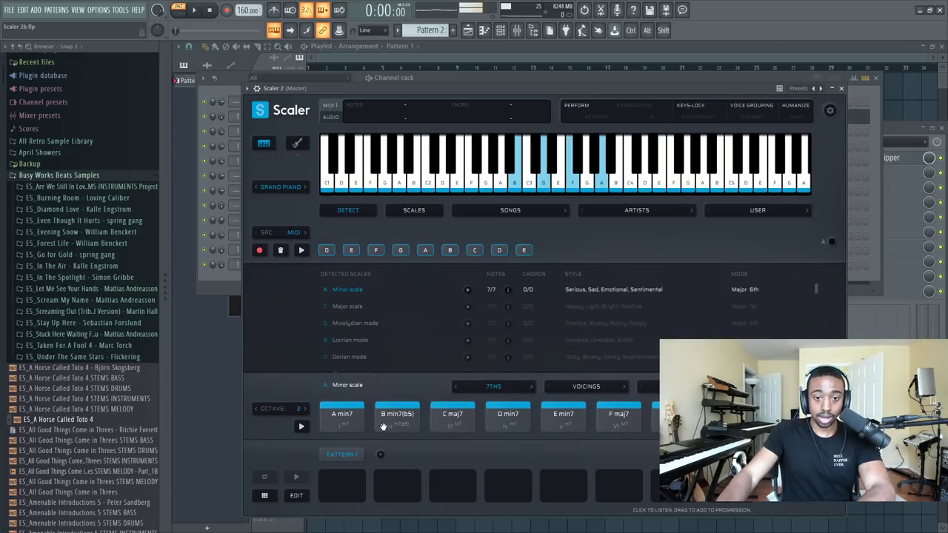
click(558, 422)
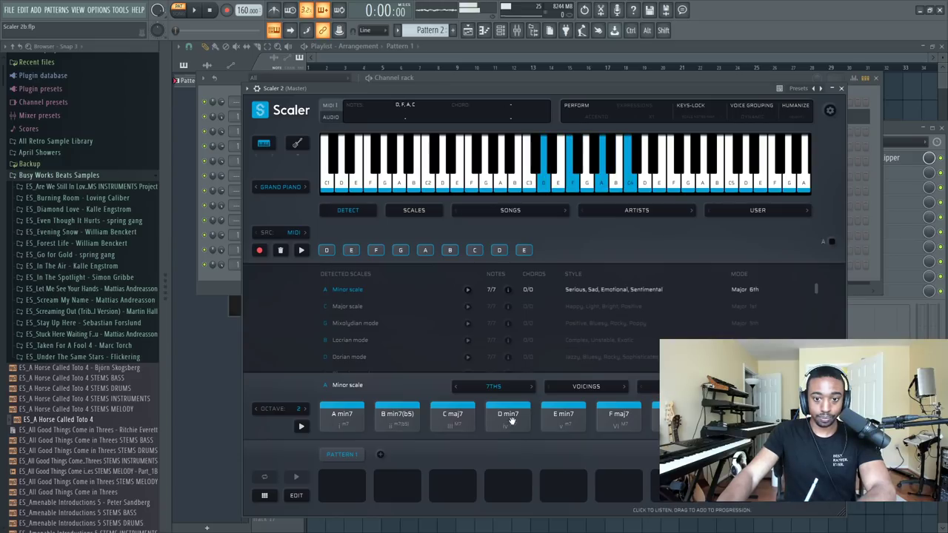
click(532, 387)
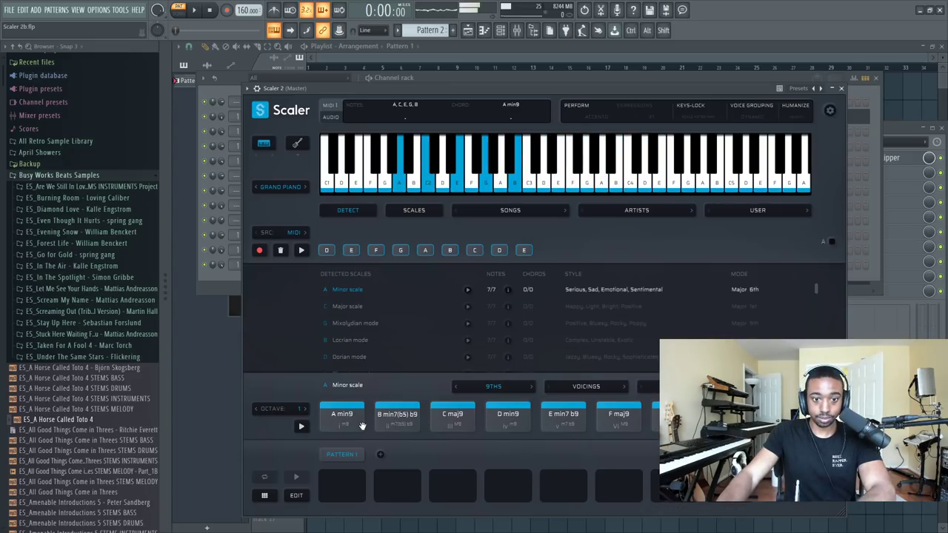
click(509, 416)
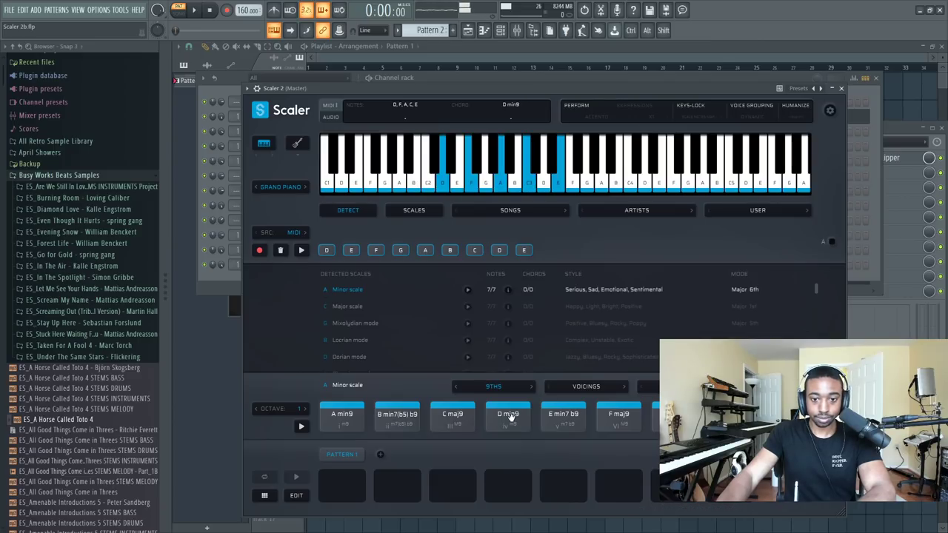
- Fill Pattern 1 with the progression A min9, B min7(b5) b9, C maj9, D min9 and A min9
click(342, 416)
drag(342, 416, 344, 489)
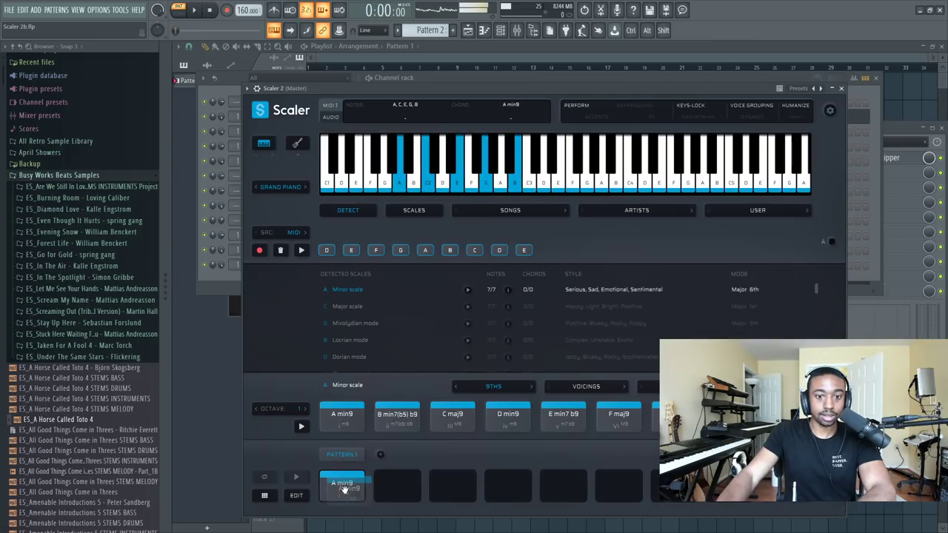
drag(398, 416, 397, 485)
drag(452, 416, 453, 485)
drag(508, 424, 508, 486)
drag(342, 416, 576, 484)
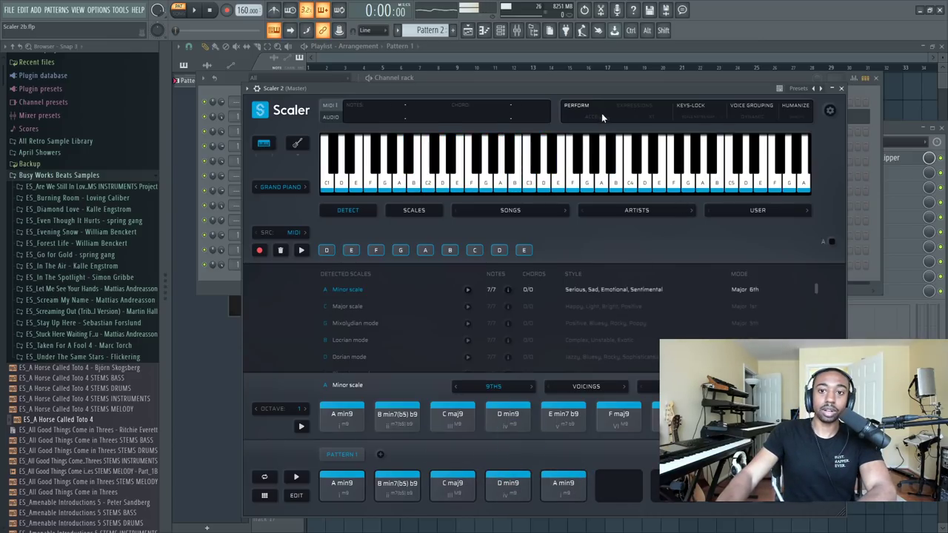
- Transfer Pattern 1's chord progression from Scaler 2 onto the Hermes channel and show it in the piano roll
drag(695, 94, 775, 46)
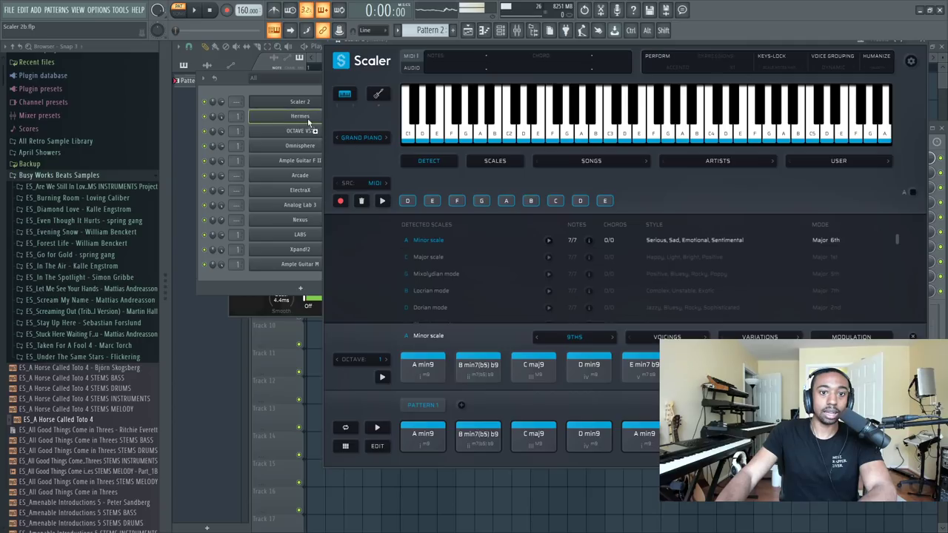
drag(307, 119, 303, 117)
click(407, 123)
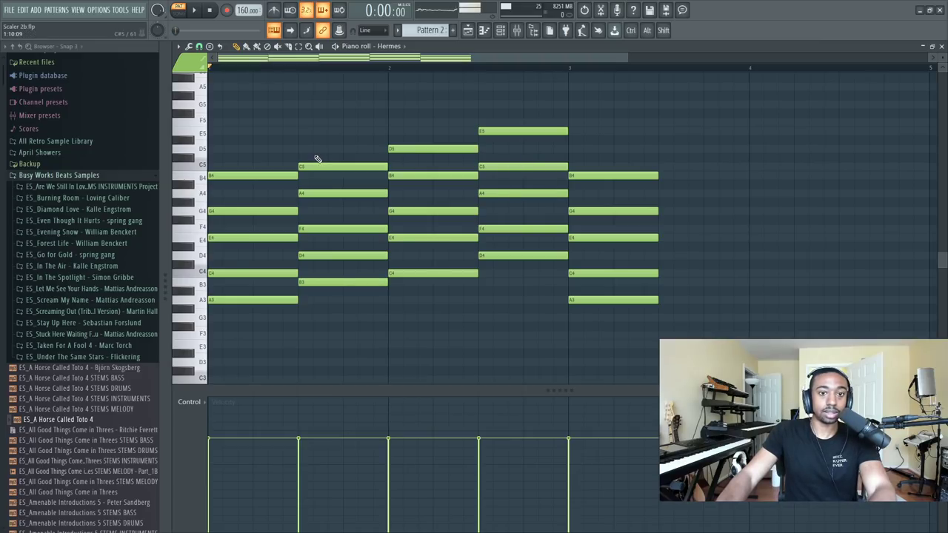
- Play back the imported chords in the Hermes piano roll and select all notes of the second chord
key(space)
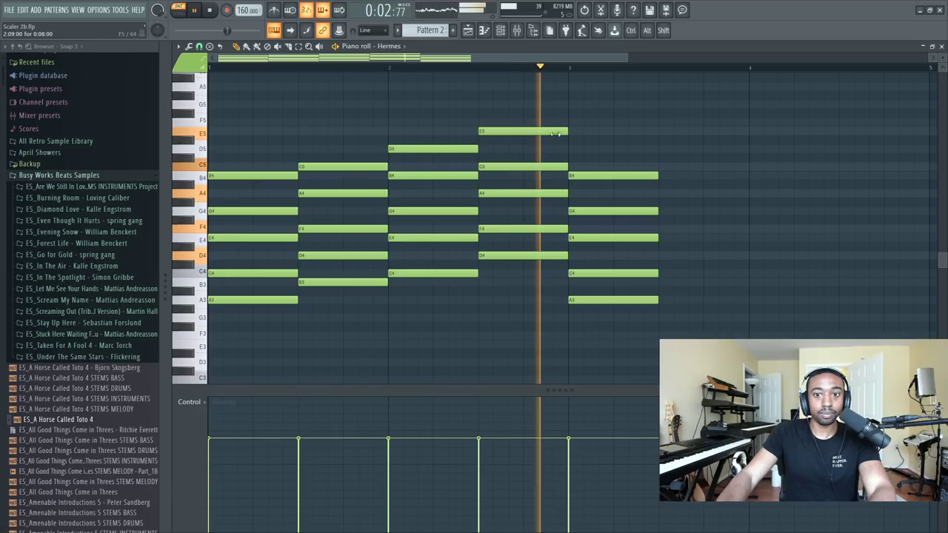
key(space)
drag(328, 141, 339, 306)
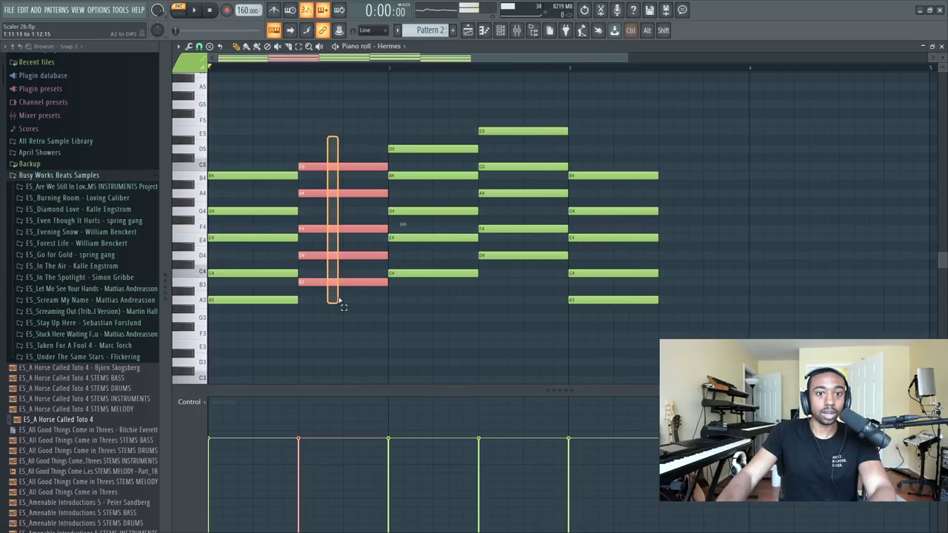
key(space)
key(space)
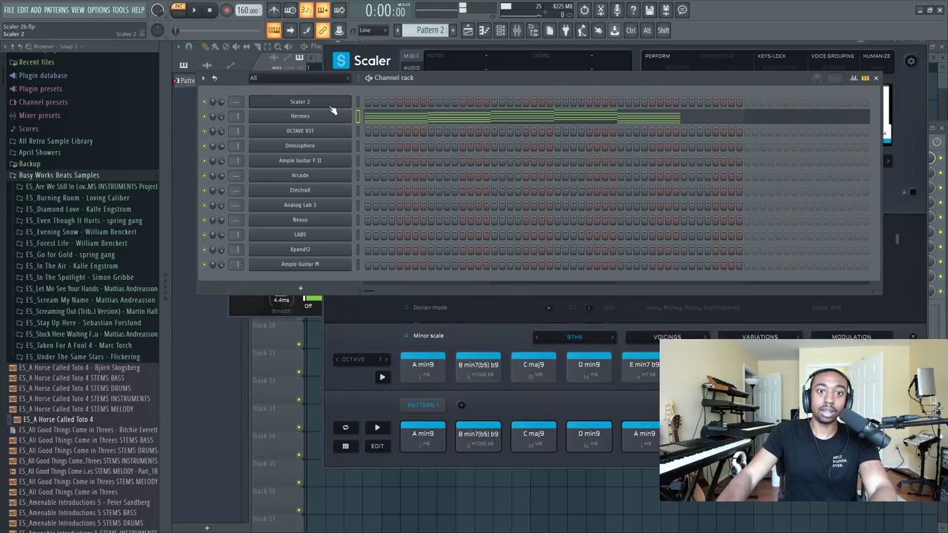
- Enable Perform in Scaler 2 with the Accento expression, then play the first A min9 chord and the whole progression
click(328, 104)
click(661, 57)
drag(668, 43, 572, 70)
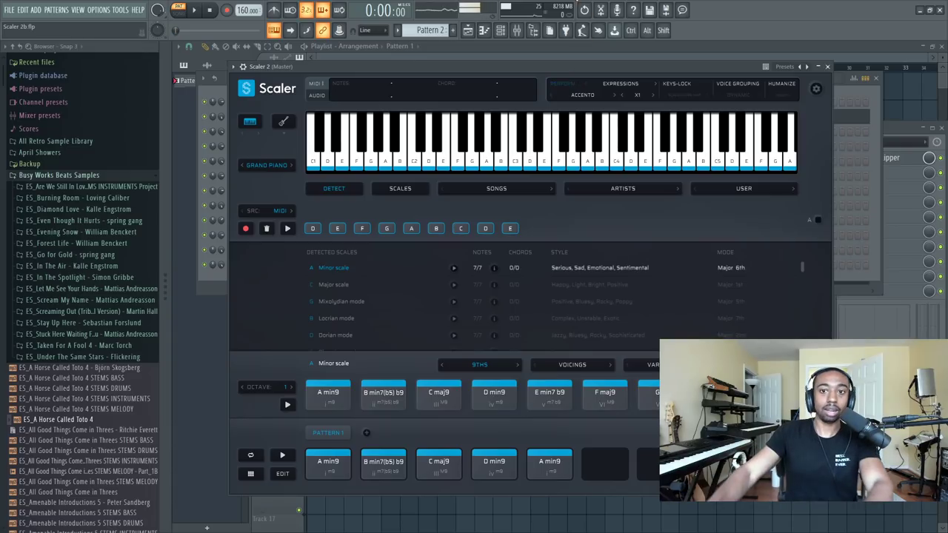
click(345, 457)
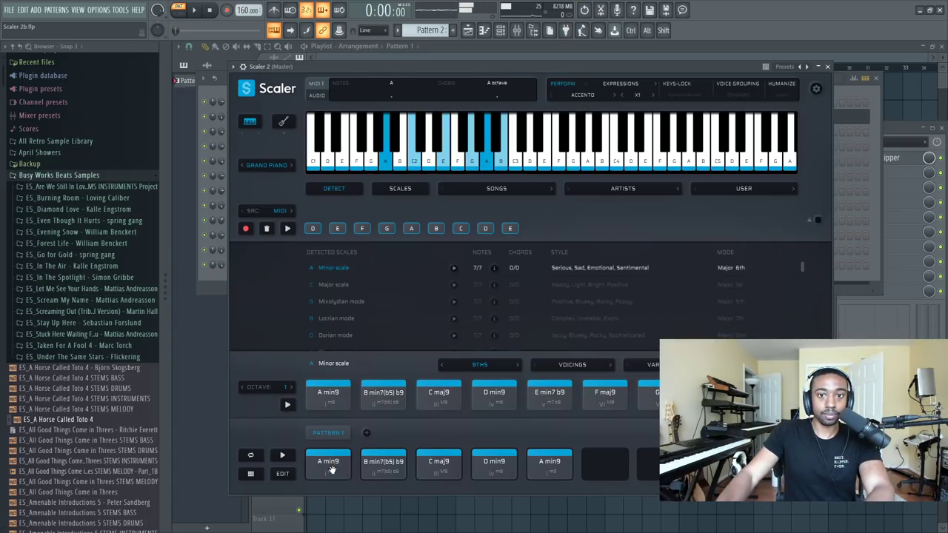
click(283, 456)
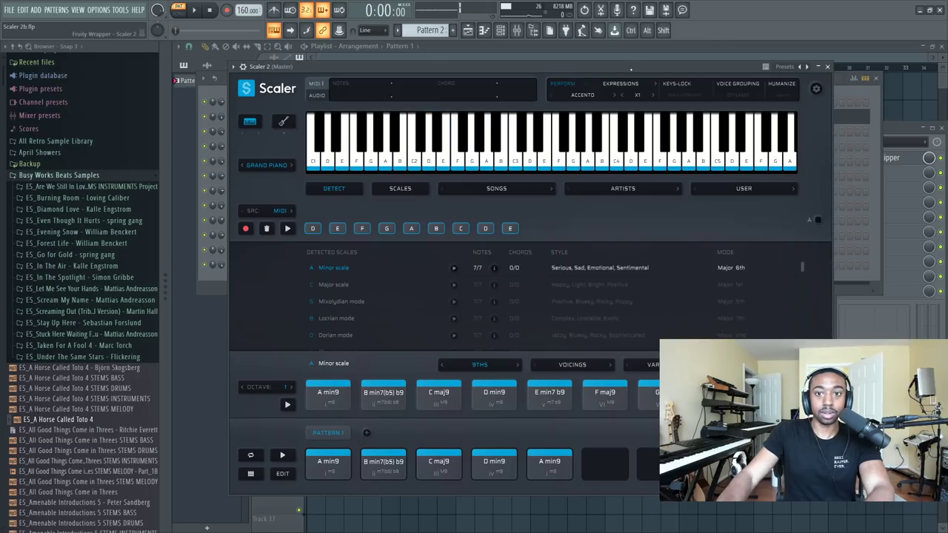
- Switch the performance expression to Calando from the Adagio group and play the progression
click(598, 94)
mouse_move(596, 111)
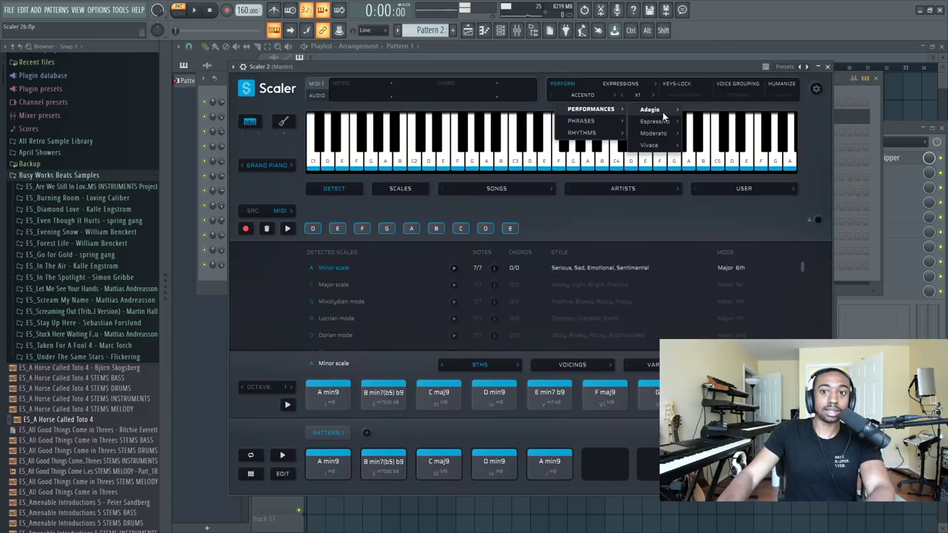
mouse_move(662, 111)
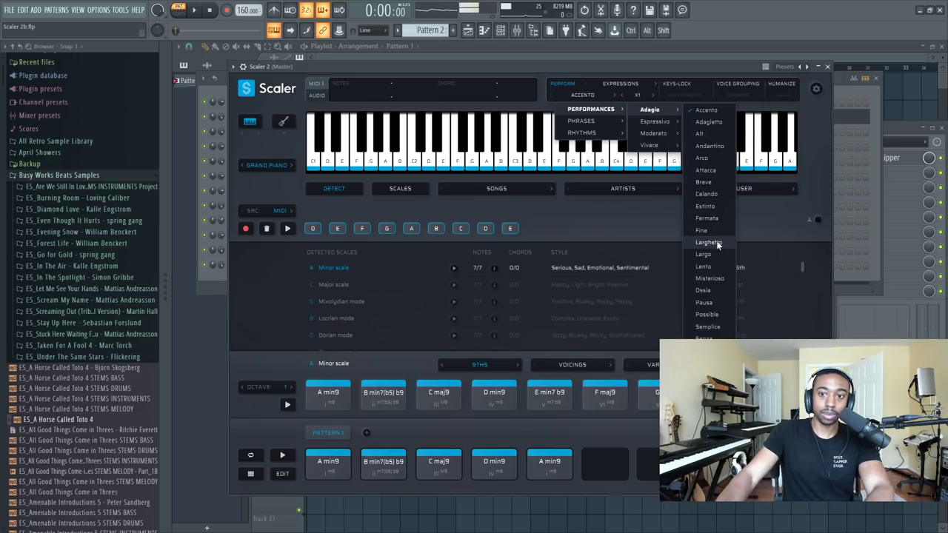
click(720, 192)
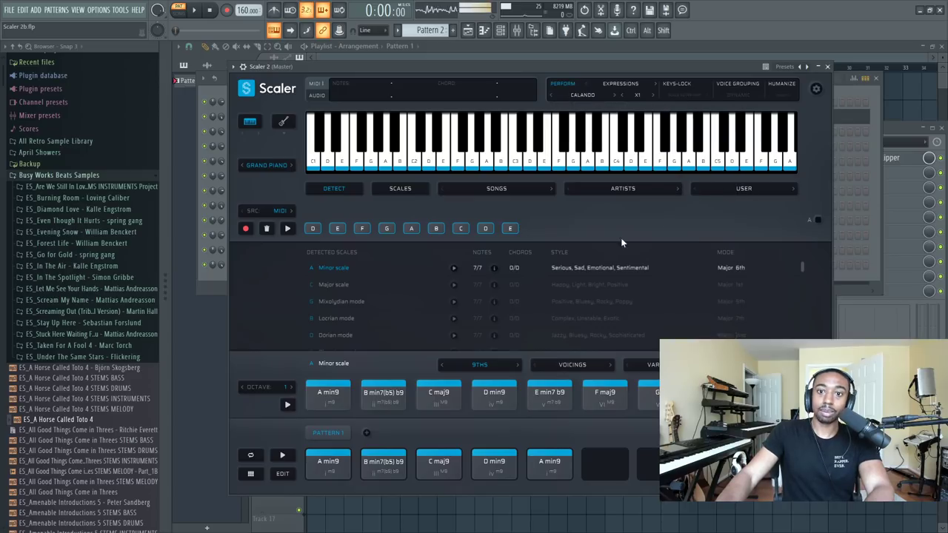
click(284, 457)
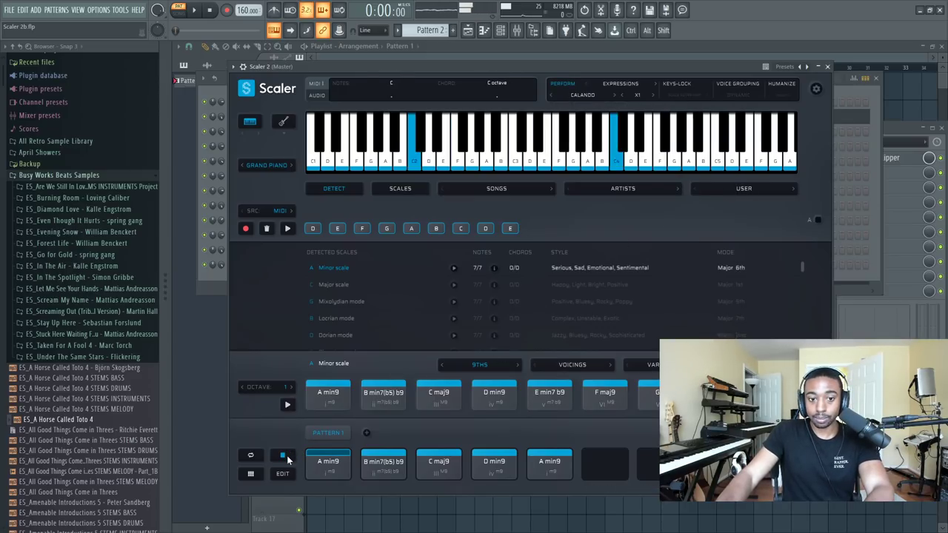
- Set the performance expression to Andantino from the Adagio group and play the progression
click(603, 92)
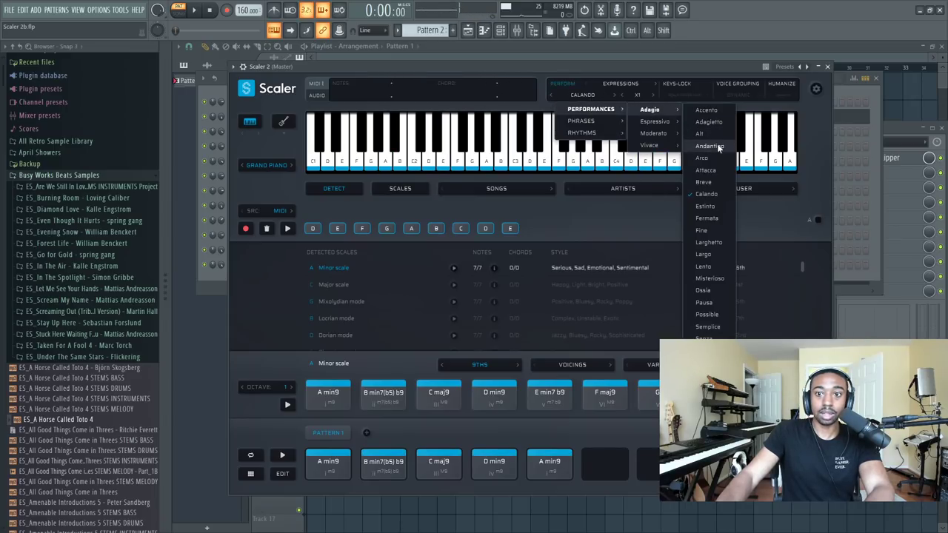
click(711, 146)
click(282, 456)
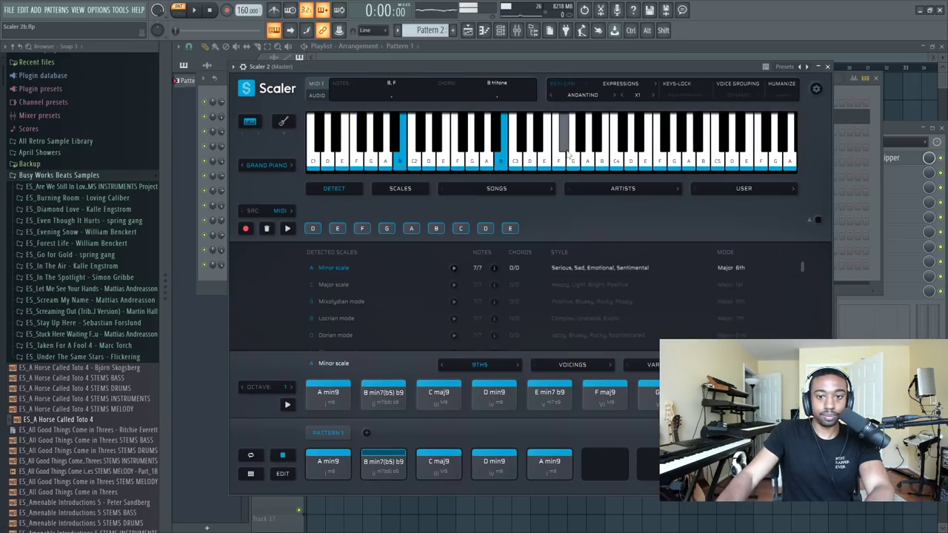
- Set the performance expression back to Accento from the Adagio group and stop the progression after listening
click(597, 94)
mouse_move(590, 109)
mouse_move(649, 110)
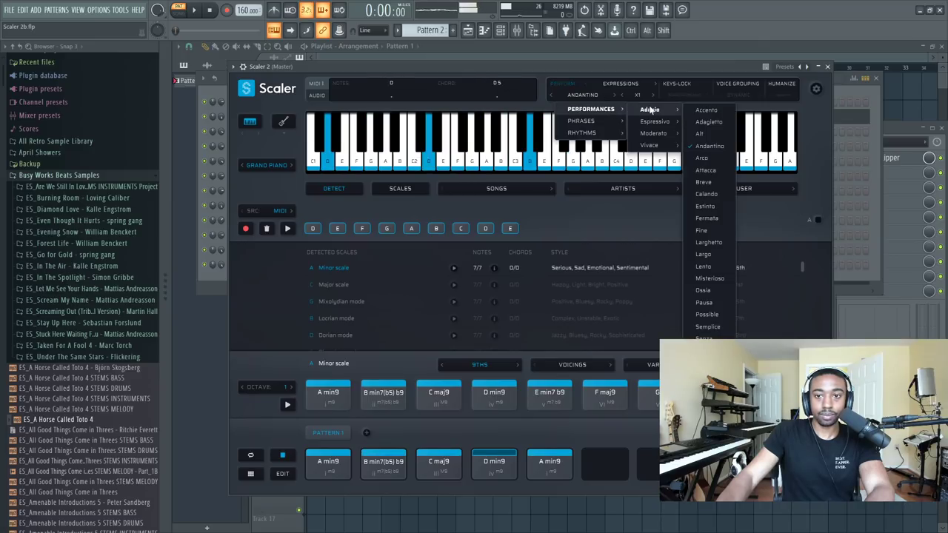
click(706, 110)
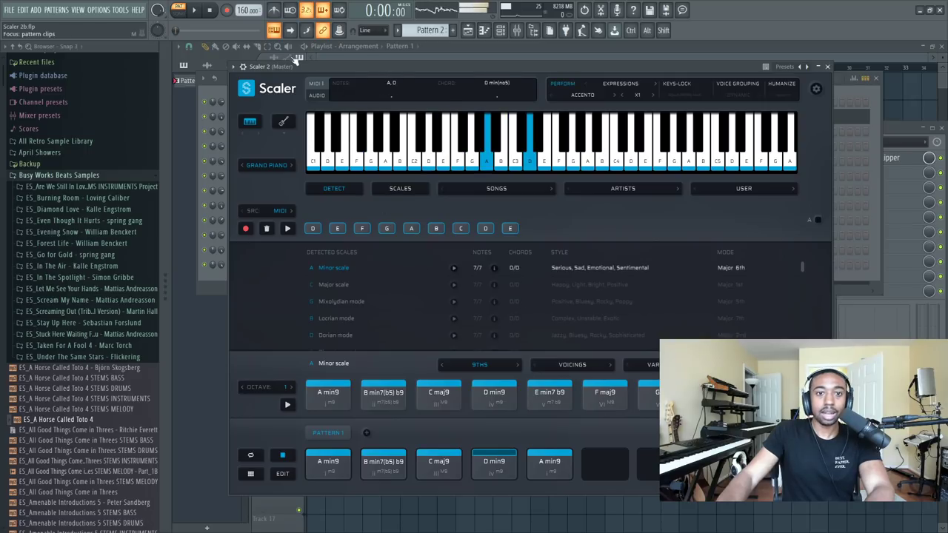
click(282, 455)
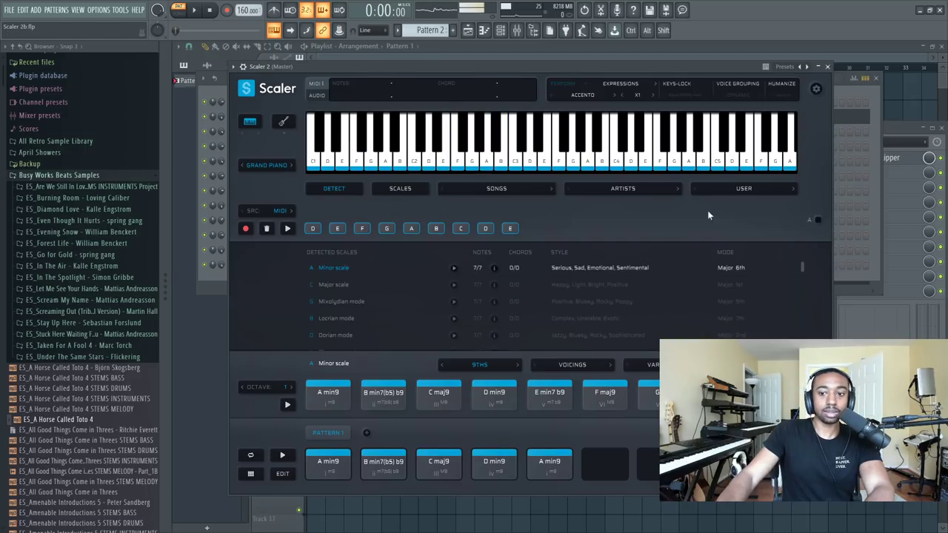
- View the OCTAVE VST channel's notes in the piano roll, select all of them and close the piano roll
drag(663, 72, 773, 64)
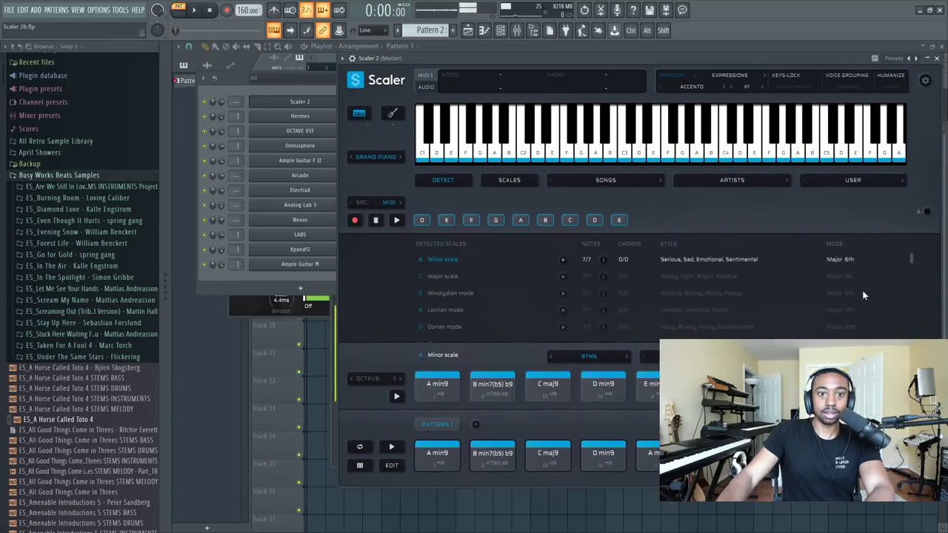
click(318, 137)
click(391, 140)
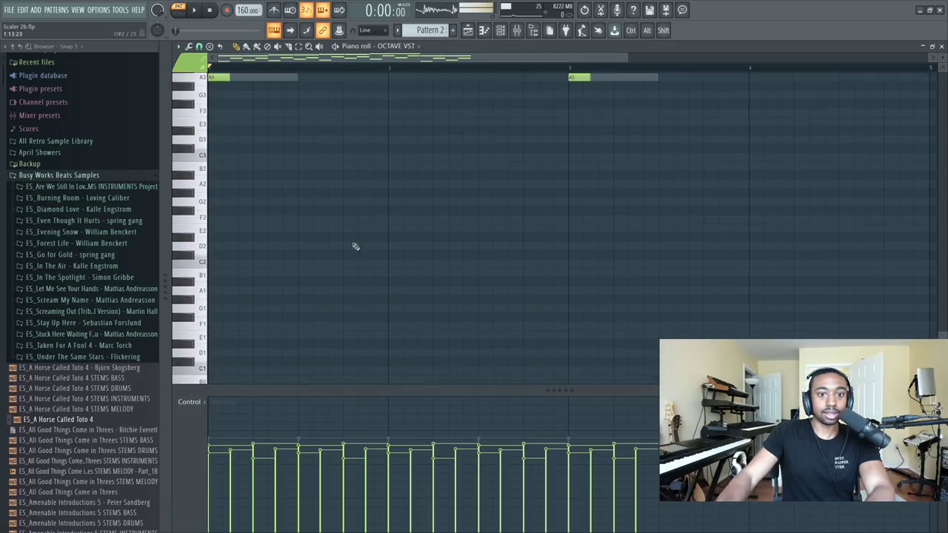
scroll(322, 194, up, 2)
key(ctrl+a)
click(941, 46)
- Open and close Hermes, save the project, and play the progression in Scaler 2
click(335, 120)
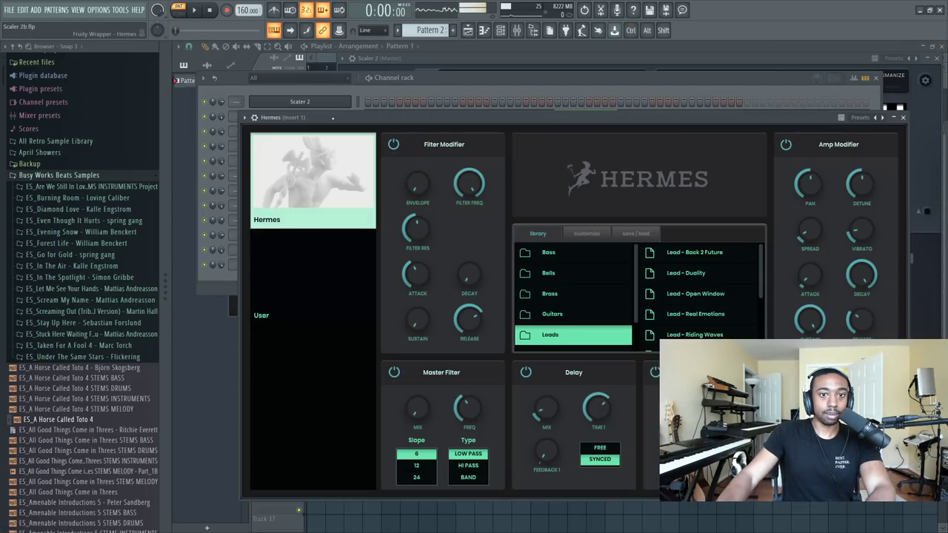
click(893, 115)
click(900, 103)
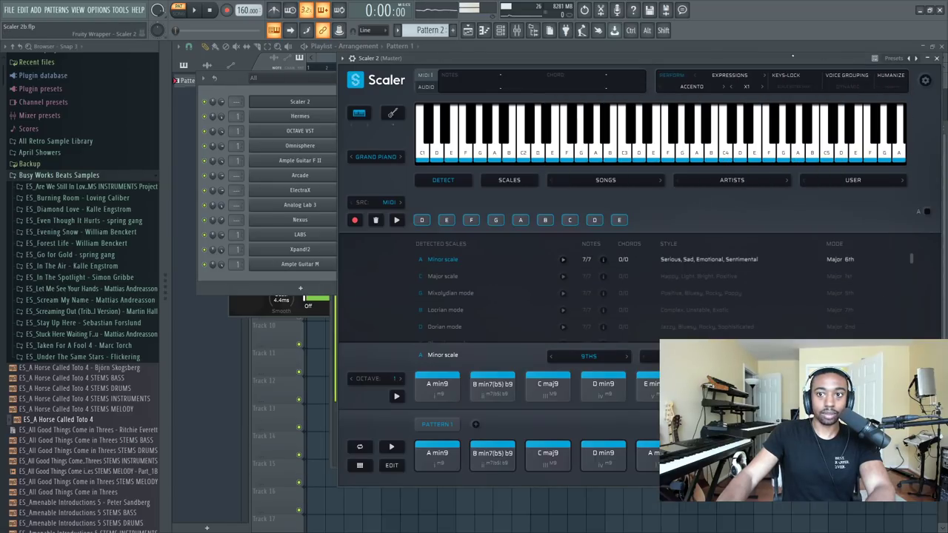
drag(797, 56, 712, 49)
key(ctrl+s)
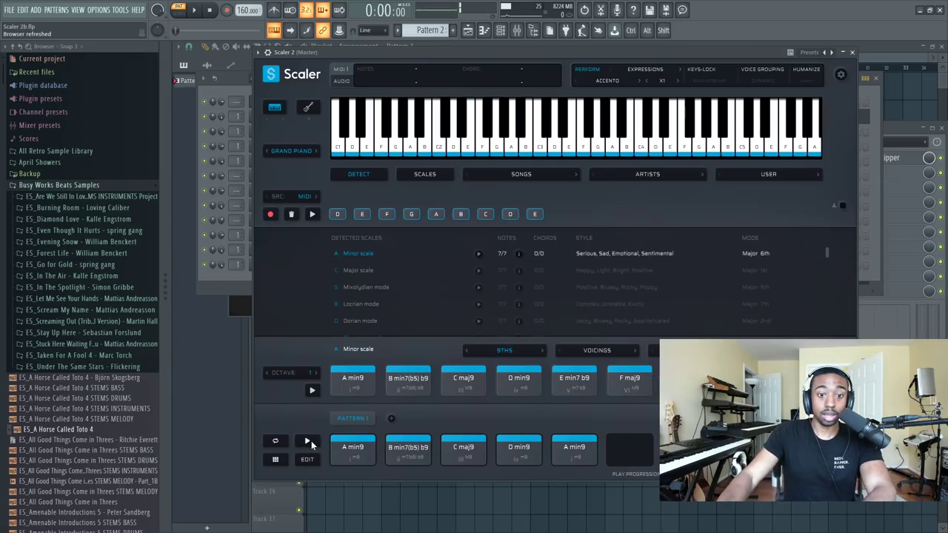
click(308, 442)
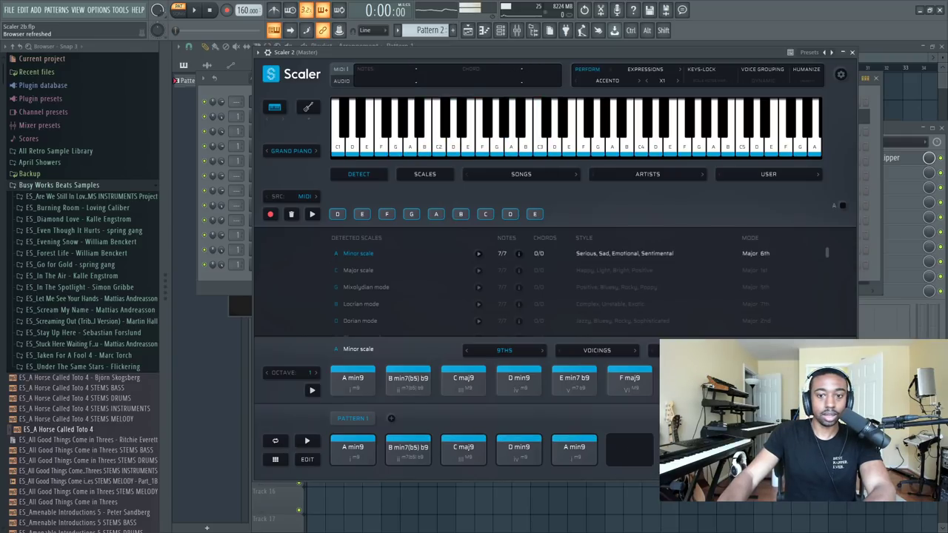
- Delete all notes from the OCTAVE VST channel and close its piano roll
drag(730, 52, 828, 42)
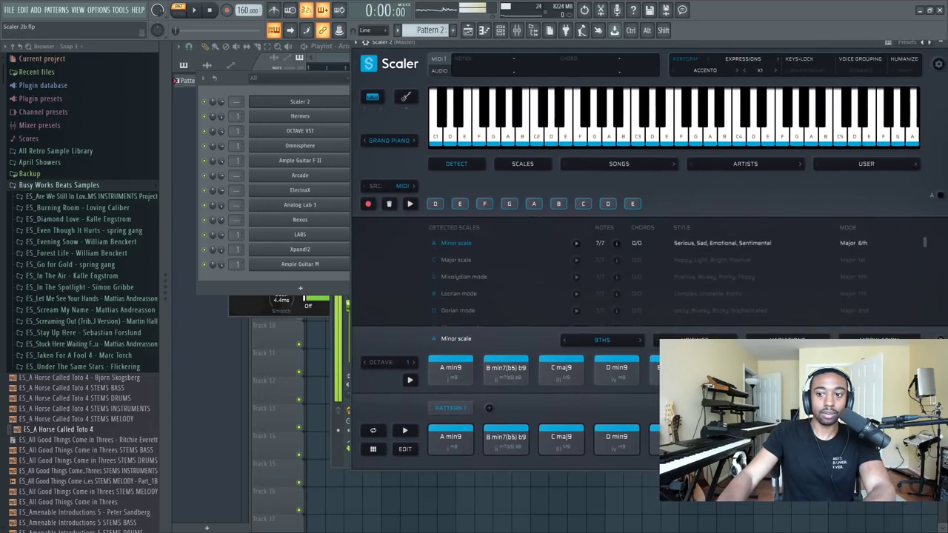
click(320, 133)
click(406, 136)
scroll(407, 139, down, 5)
scroll(290, 236, up, 3)
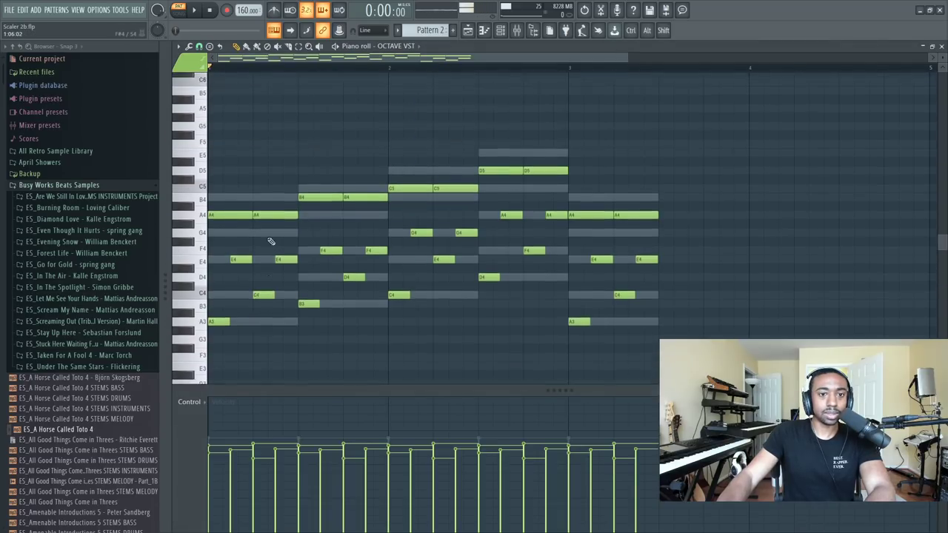
key(ctrl+a)
key(Delete)
click(941, 46)
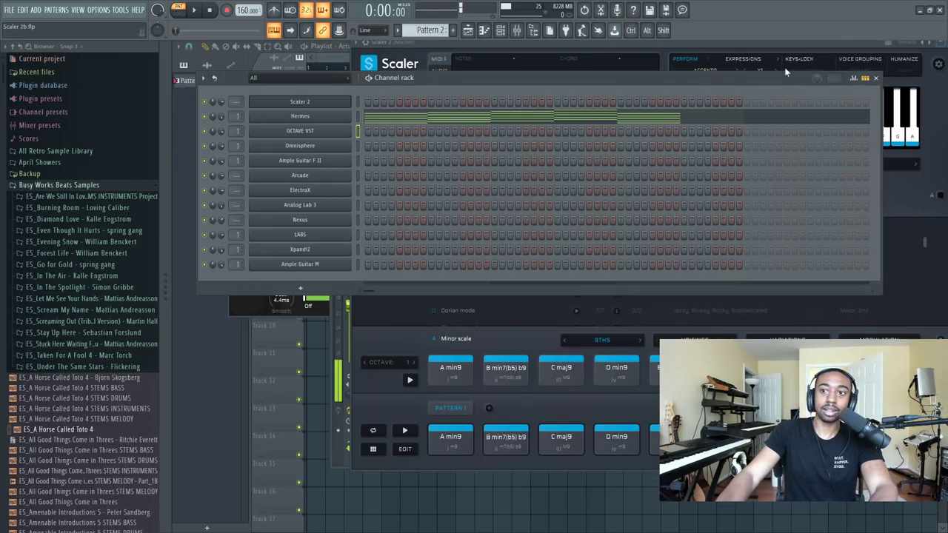
- Close the Scaler 2 window and open the Hermes plugin
drag(717, 45, 647, 57)
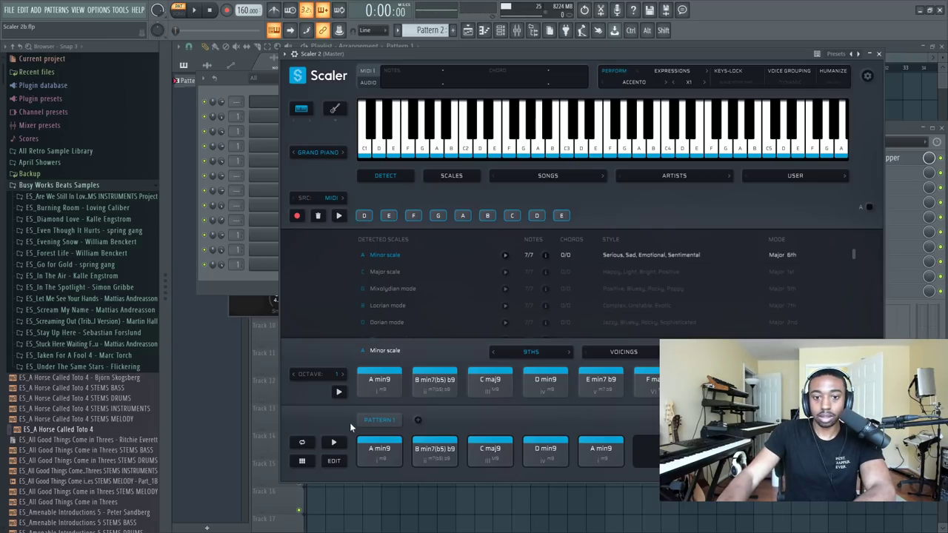
click(879, 54)
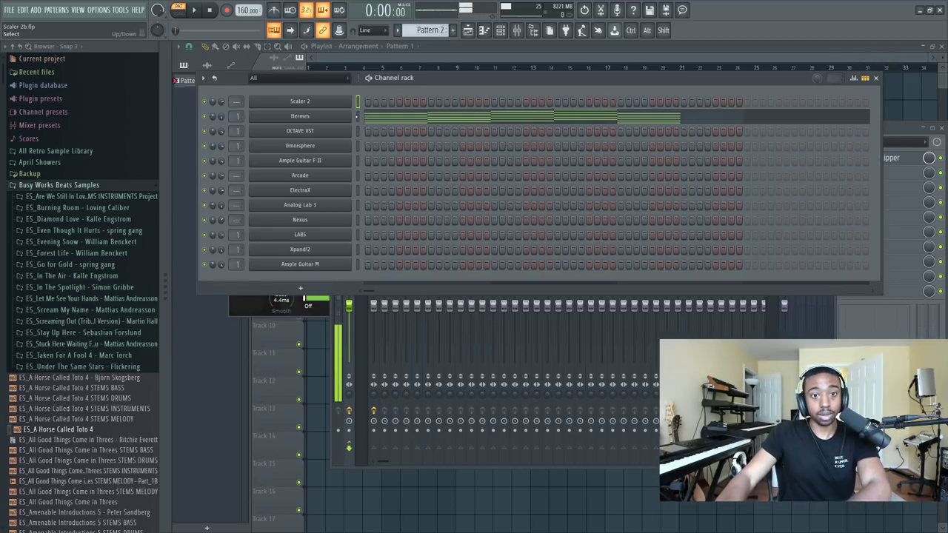
click(335, 117)
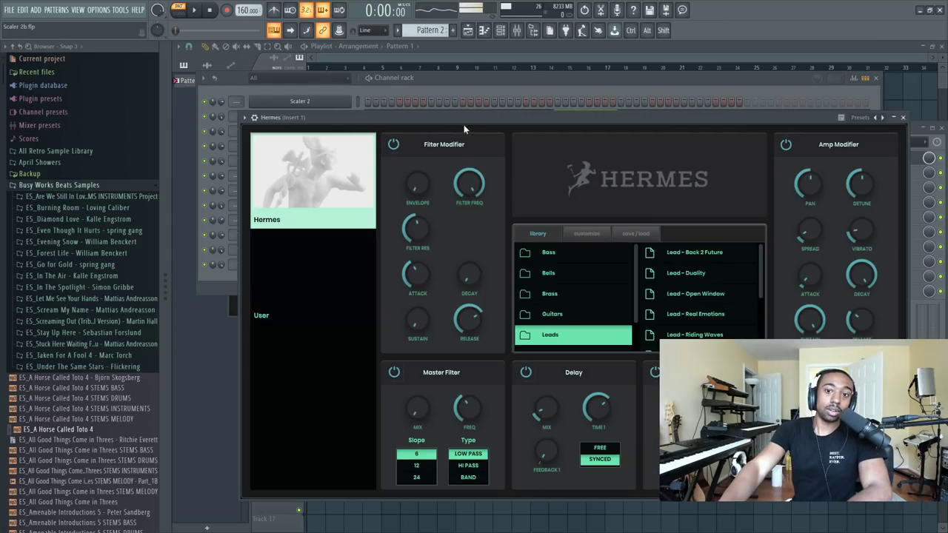
- Preview the Hermes Light theme with grey, blue and pink accents and the Dark theme with pink and teal accents
click(585, 233)
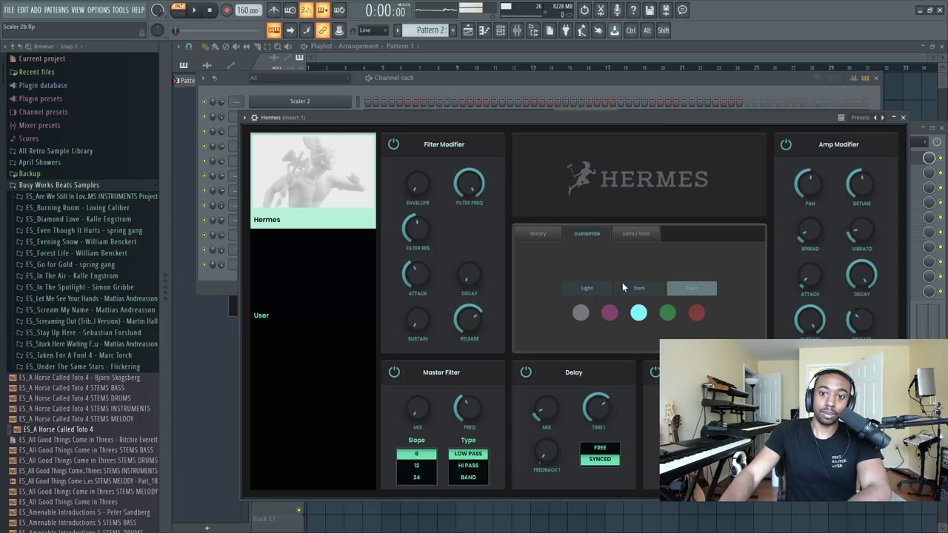
click(582, 314)
click(610, 314)
click(638, 314)
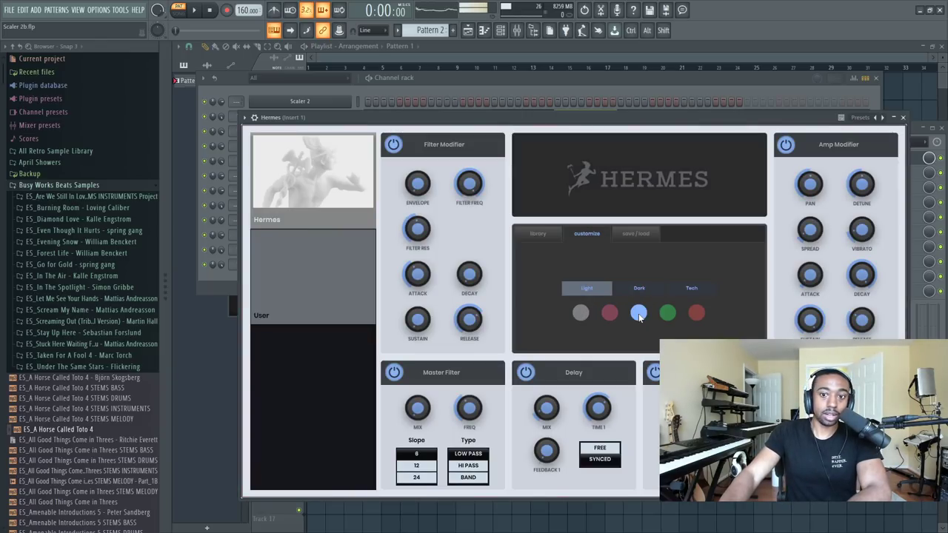
click(609, 314)
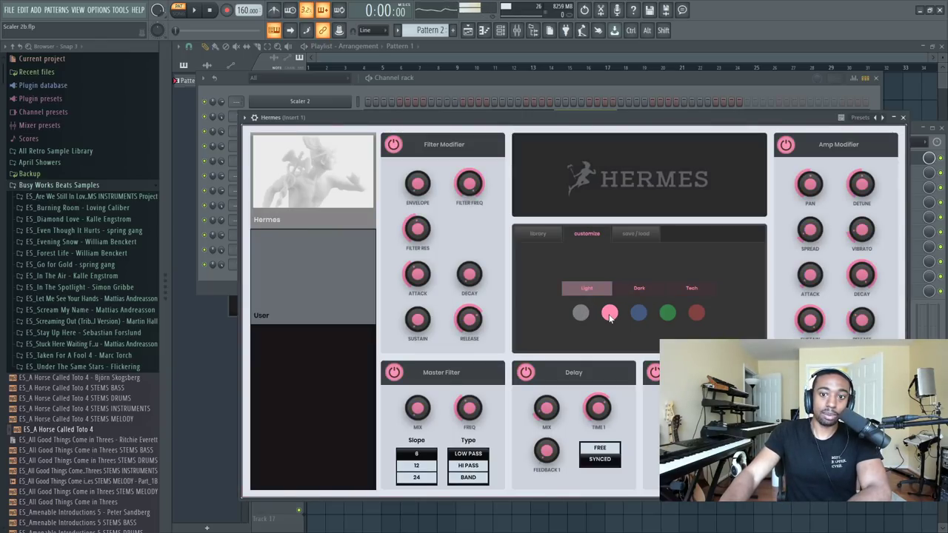
click(639, 288)
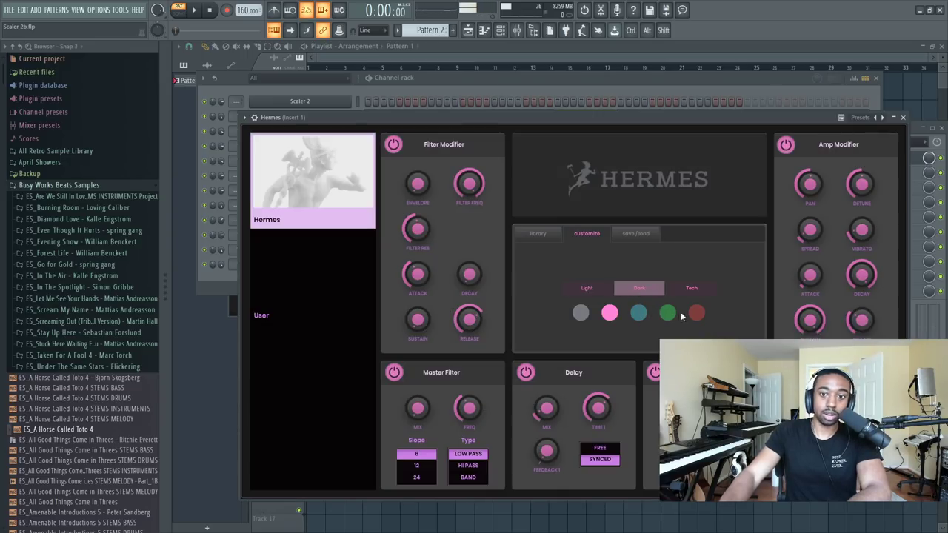
click(637, 313)
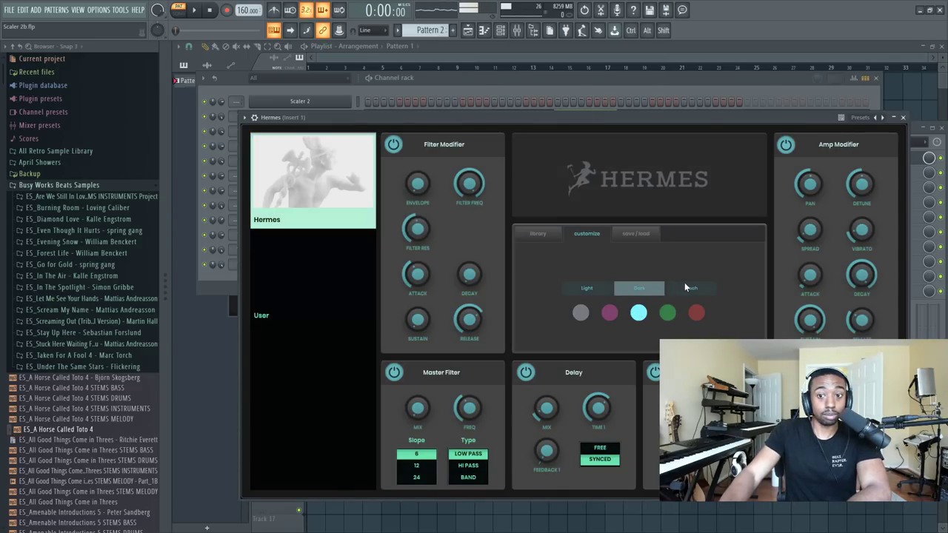
- Apply the Tech theme with the red accent to Hermes, view the preset library and close the plugin
click(683, 285)
click(696, 314)
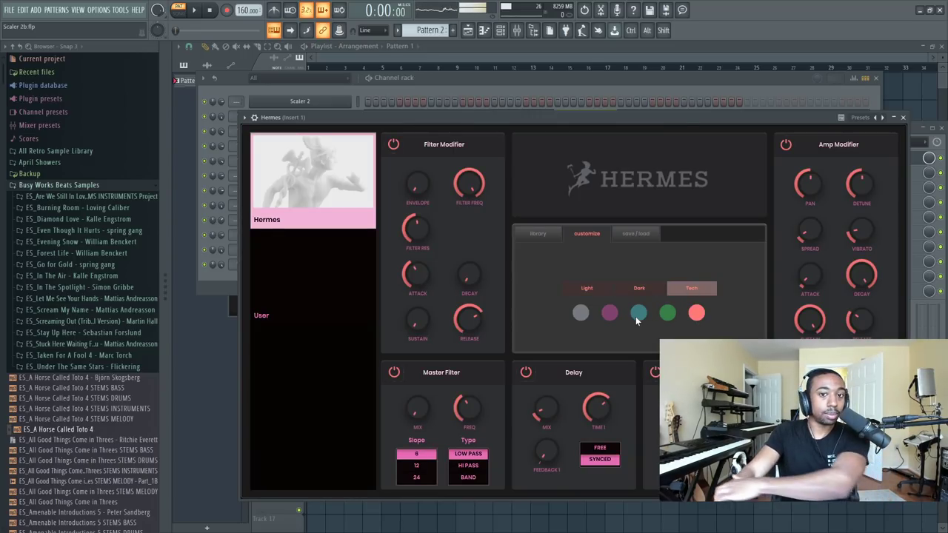
click(539, 233)
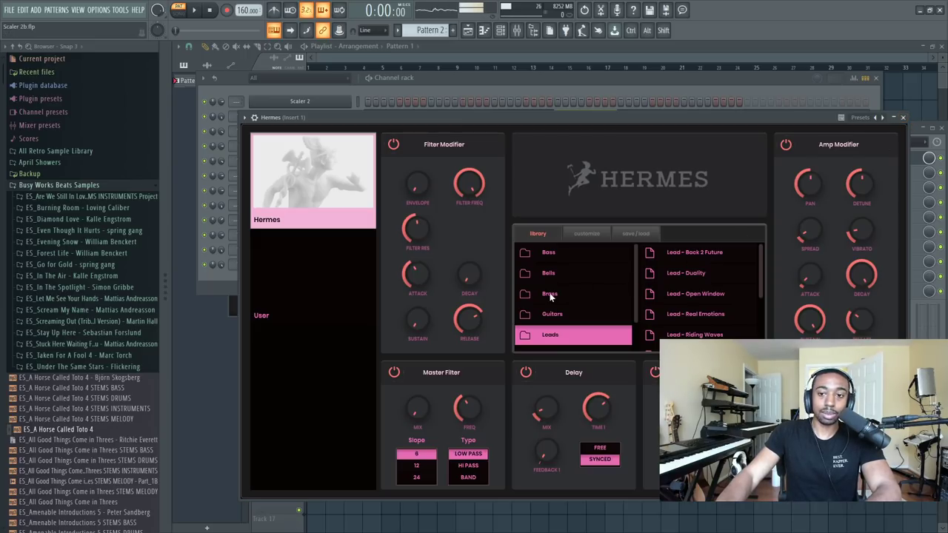
scroll(596, 281, down, 2)
click(903, 119)
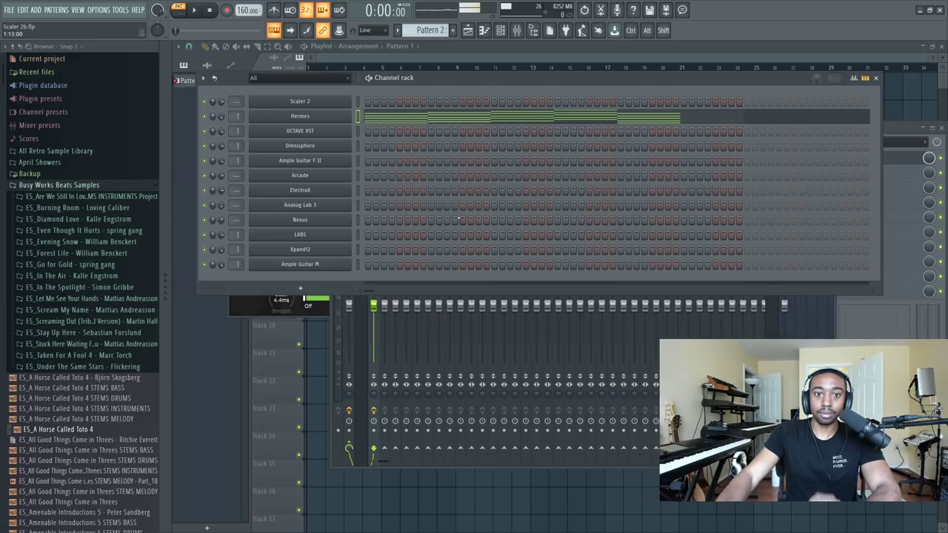
- Select the channels from OCTAVE VST to Ample Guitar M in the channel rack, and briefly open and close Hermes
key(ctrl+a)
click(357, 220)
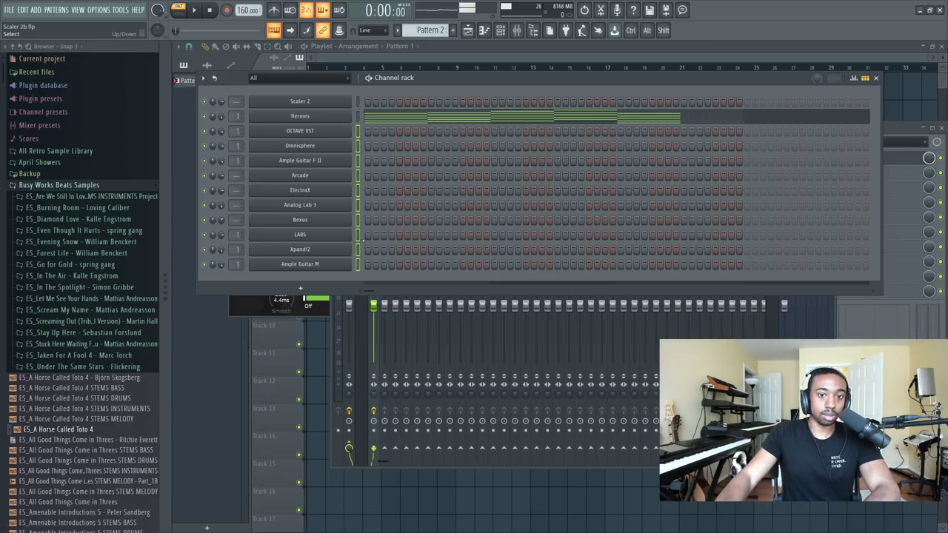
click(327, 117)
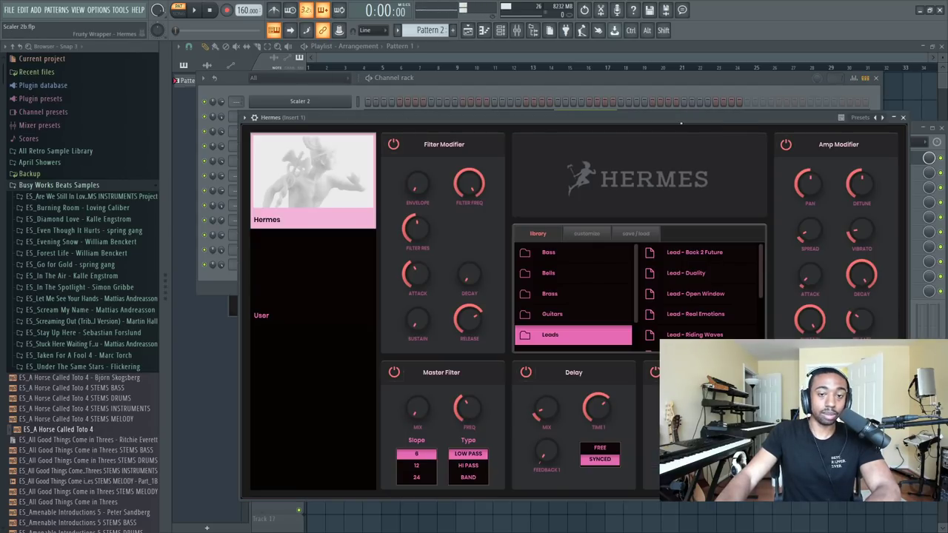
click(904, 119)
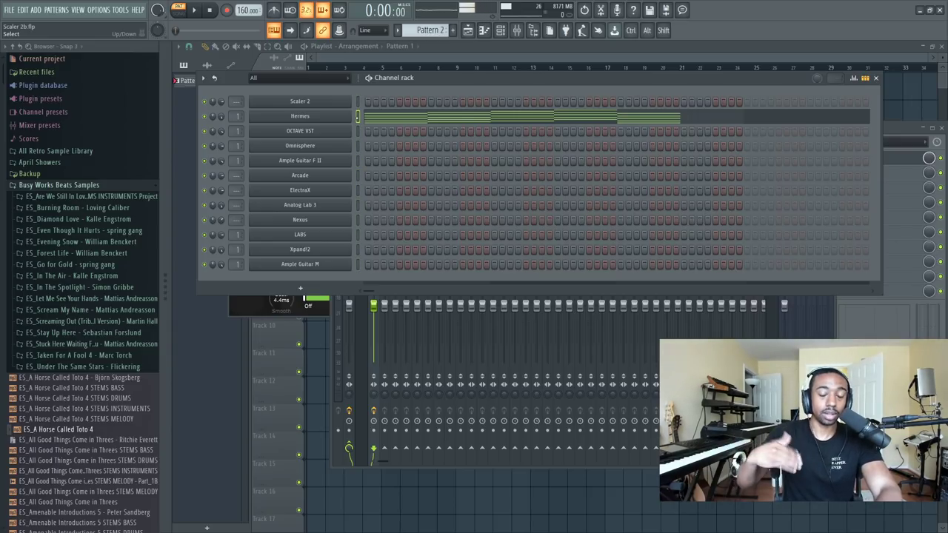
- Play the pattern in Hermes, raise the Amp Modifier's Spread to about 31%, and turn off the Delay and neighbouring effect
click(342, 117)
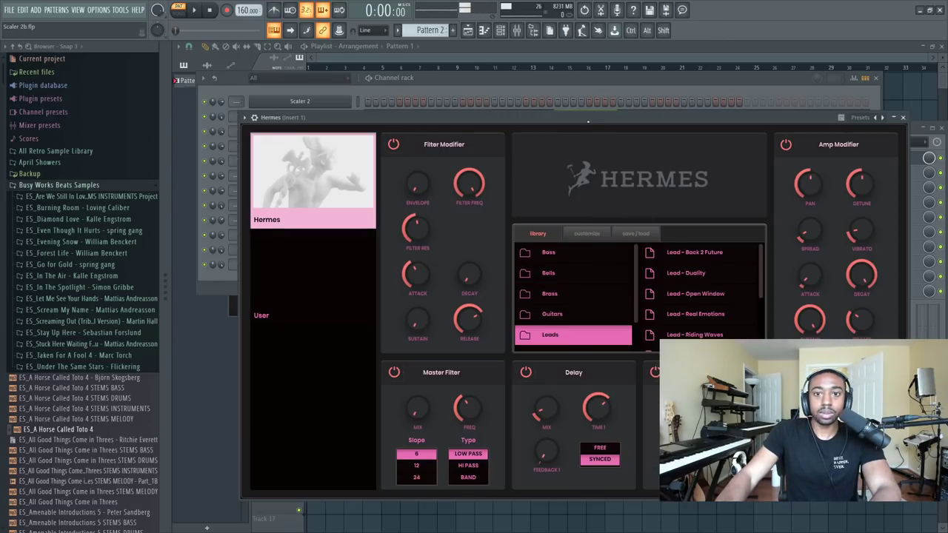
drag(588, 121, 587, 186)
key(space)
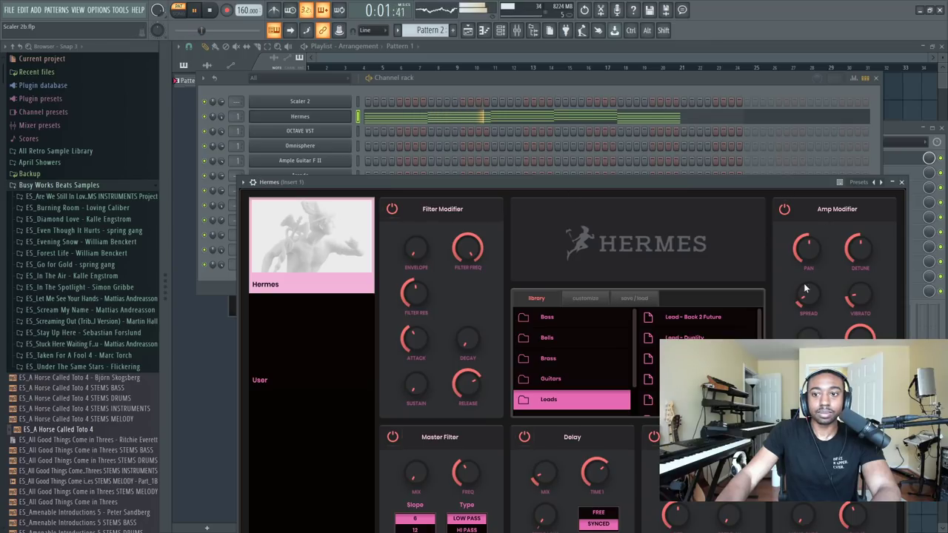
drag(807, 296, 807, 283)
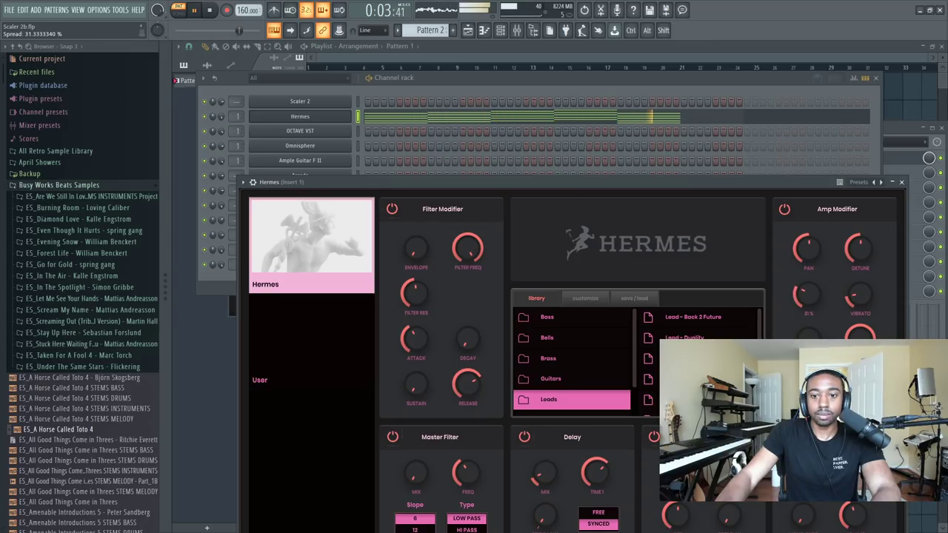
click(525, 437)
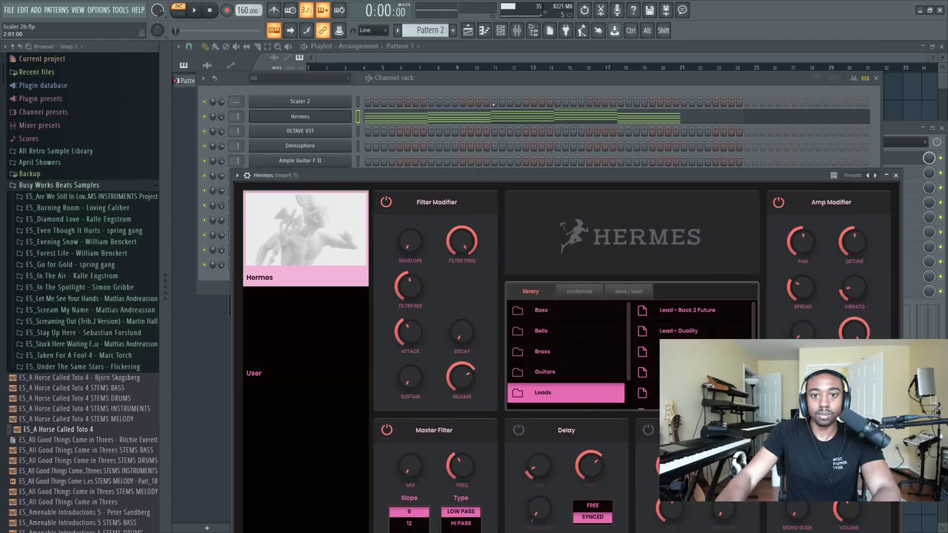
- Transpose all chords in the Hermes piano roll up one octave and play them back
click(417, 118)
drag(337, 145, 341, 372)
key(ctrl+d)
key(ctrl+Up)
key(space)
key(space)
- Turn on the metronome and play the Hermes chords against it
click(275, 12)
key(space)
key(space)
- Move the second and third chords earlier so each starts where the previous chord ends, and play the pattern
drag(285, 91, 283, 247)
drag(308, 244, 297, 111)
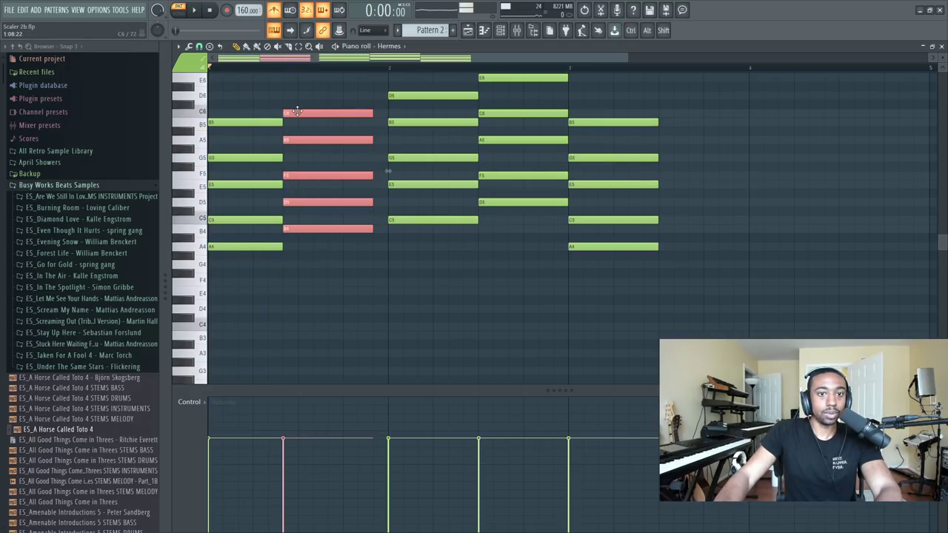
scroll(378, 106, up, 1)
drag(388, 97, 401, 246)
key(space)
key(space)
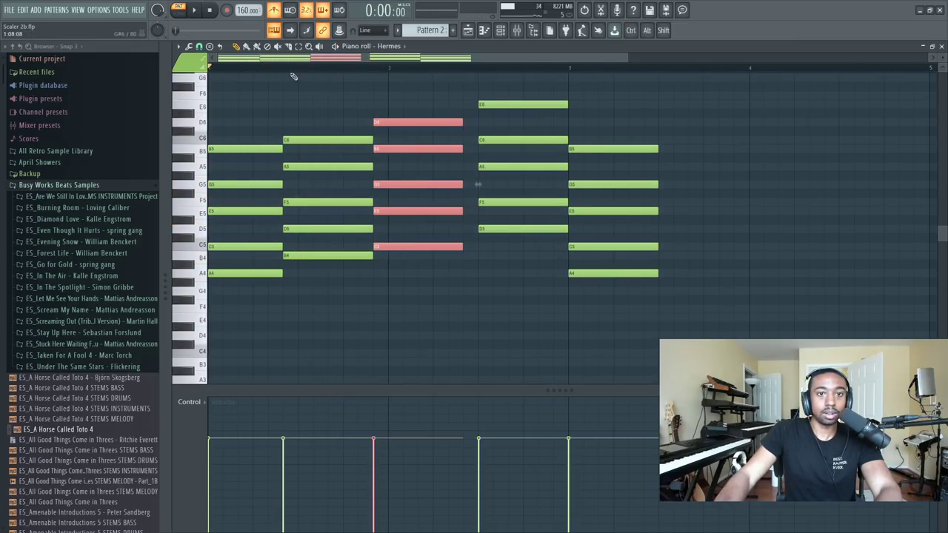
- Set the piano roll snap to 1/2 beat and undo the moves of the second and third chords
drag(293, 118, 331, 279)
click(198, 46)
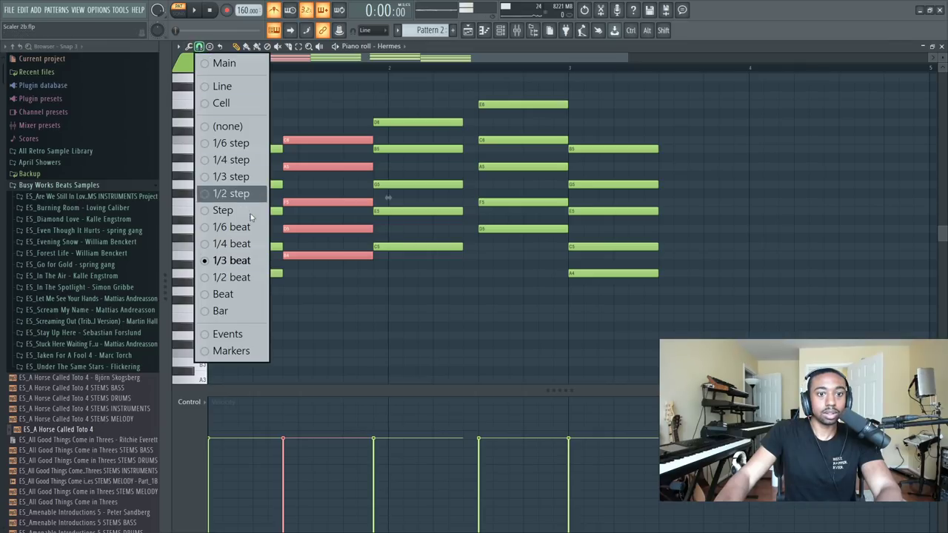
click(254, 279)
key(ctrl+alt+z)
key(ctrl+alt+z)
key(ctrl+alt+z)
key(ctrl+alt+z)
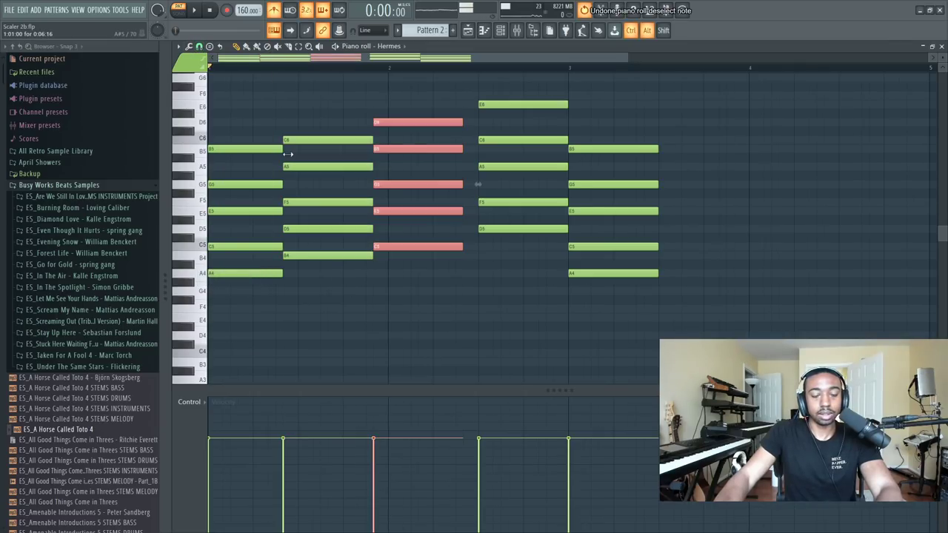
key(ctrl+alt+z)
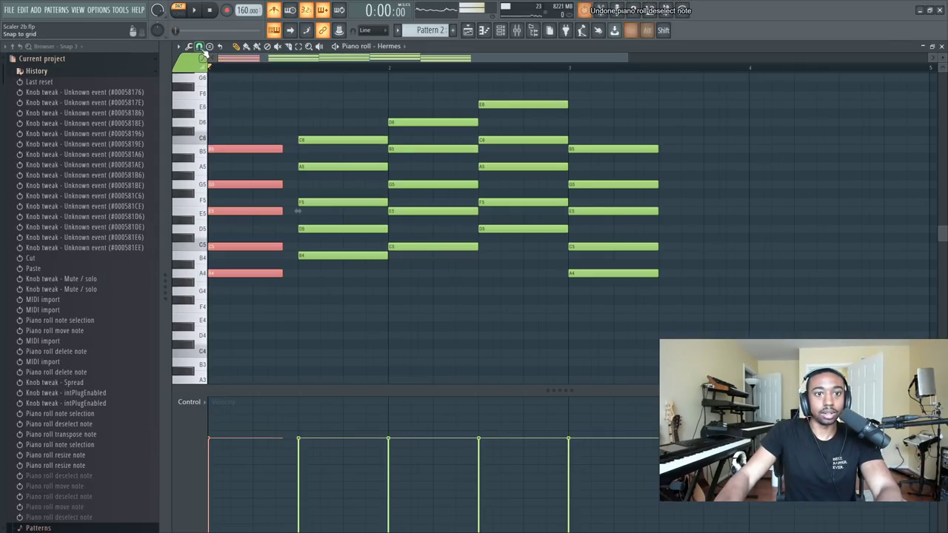
- Undo the first chord's resizing and, with snap at 1/2 beat, set its length to one and a half beats and play it
click(199, 46)
key(ctrl+alt+z)
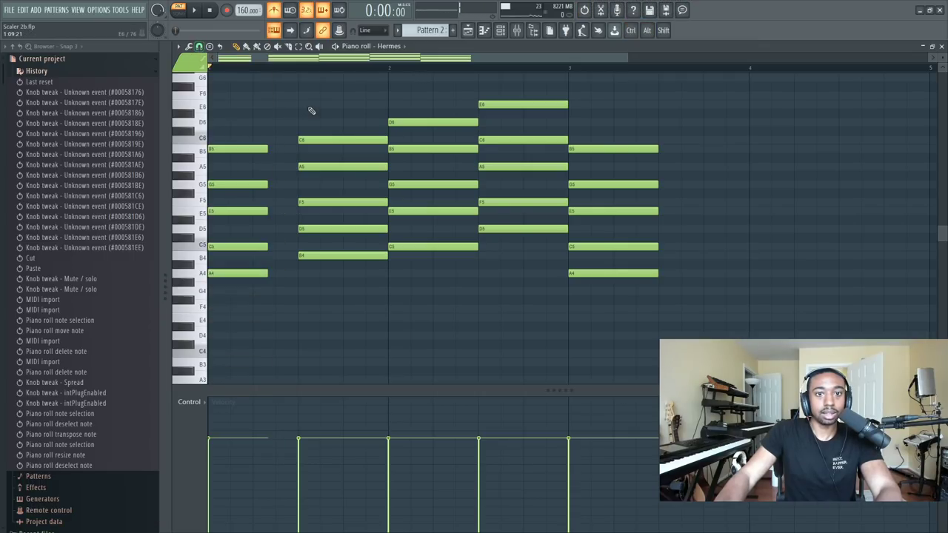
click(200, 47)
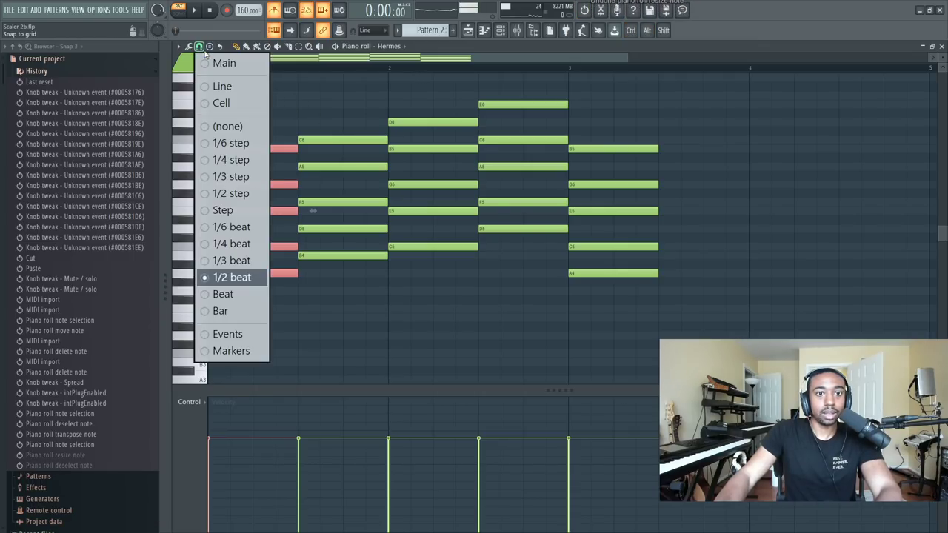
click(232, 277)
click(291, 275)
key(space)
key(space)
- Move the second, third and fourth chords to start one and a half beats apart, and shorten the second to match
drag(294, 275, 321, 138)
drag(409, 91, 343, 139)
key(space)
key(space)
click(439, 137)
drag(480, 85, 442, 227)
key(space)
key(space)
drag(398, 251, 386, 127)
drag(379, 91, 371, 252)
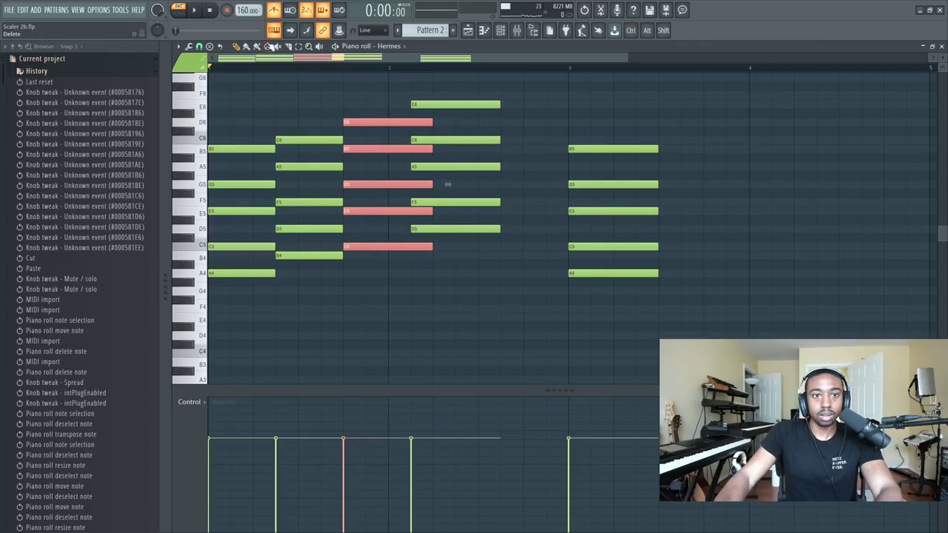
- Shorten the third and fourth chords to one and a half beats and move the last chord to start where the fourth ends
key(space)
drag(433, 122, 412, 122)
key(space)
drag(486, 94, 476, 230)
key(space)
drag(551, 132, 616, 326)
drag(601, 274, 512, 272)
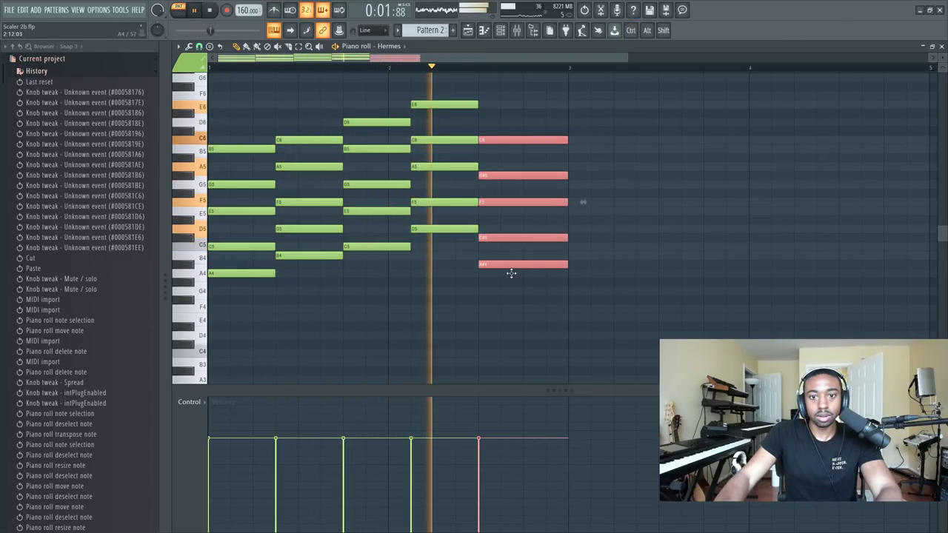
- Open the Hermes plugin during playback and raise its spread to about 28% and its vibrato depth to about 0.76 ms
key(F9)
key(F9)
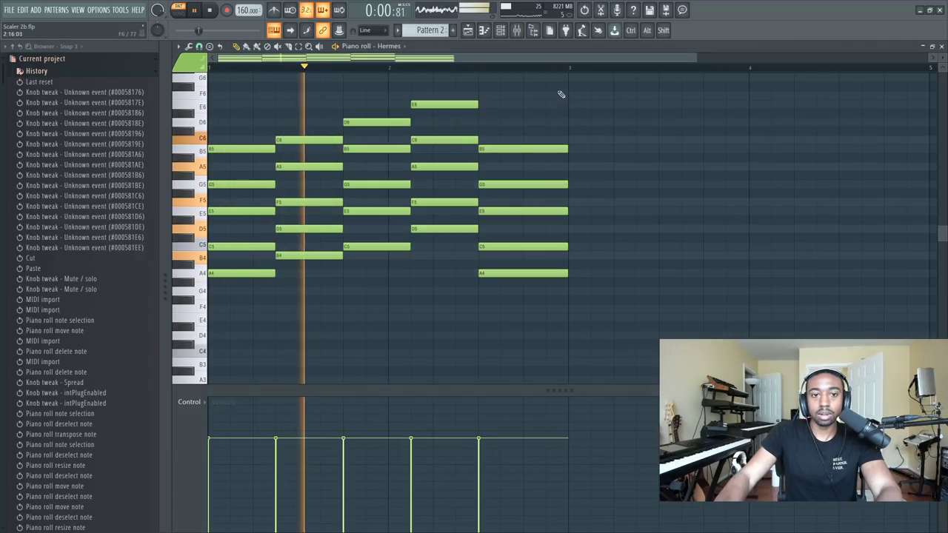
key(F6)
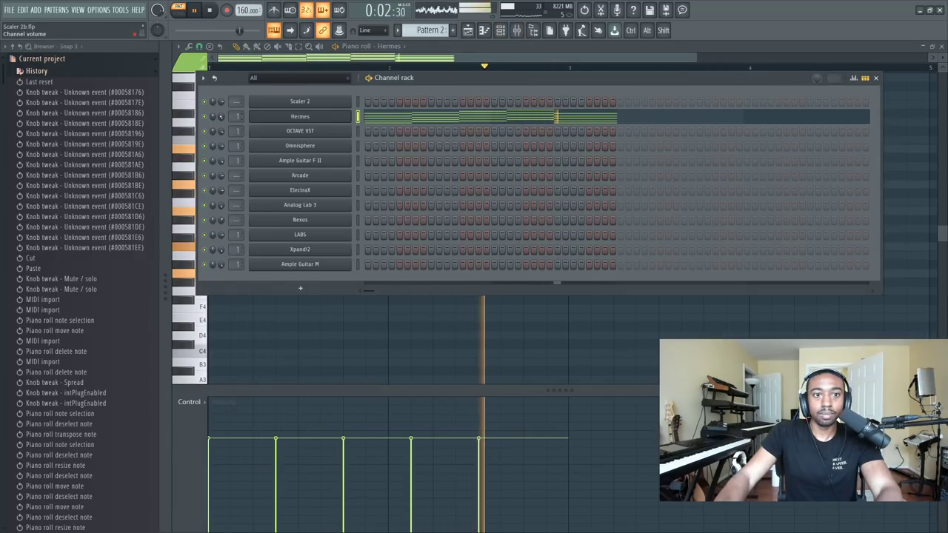
click(282, 116)
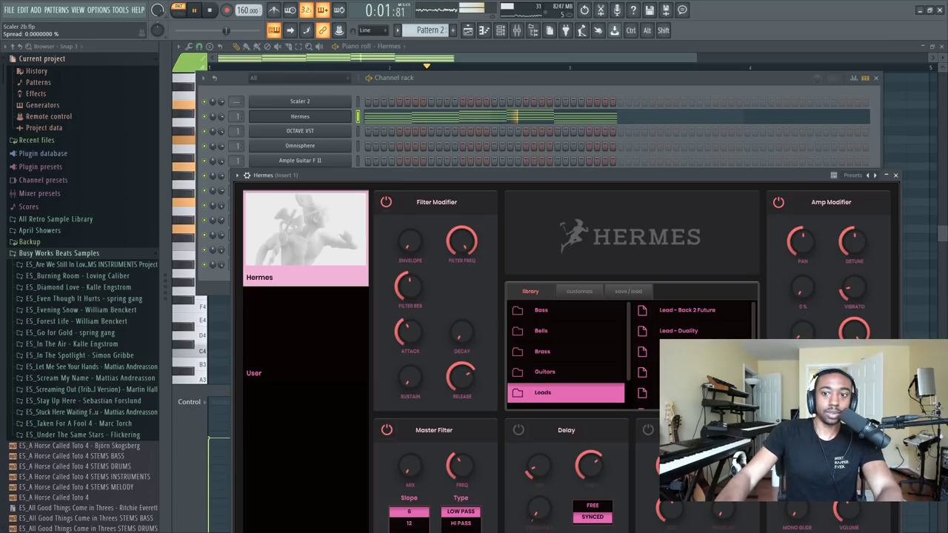
drag(723, 175, 685, 90)
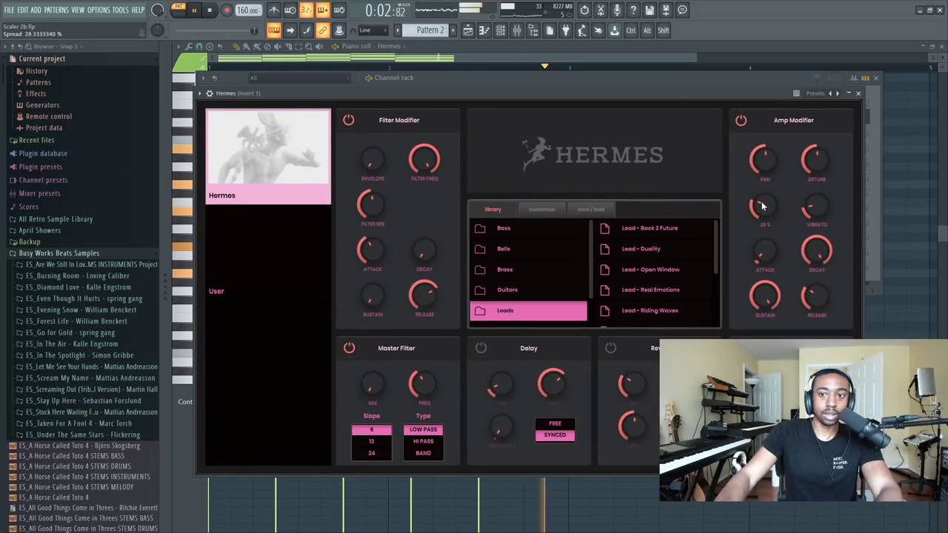
drag(821, 205, 819, 212)
drag(805, 166, 805, 245)
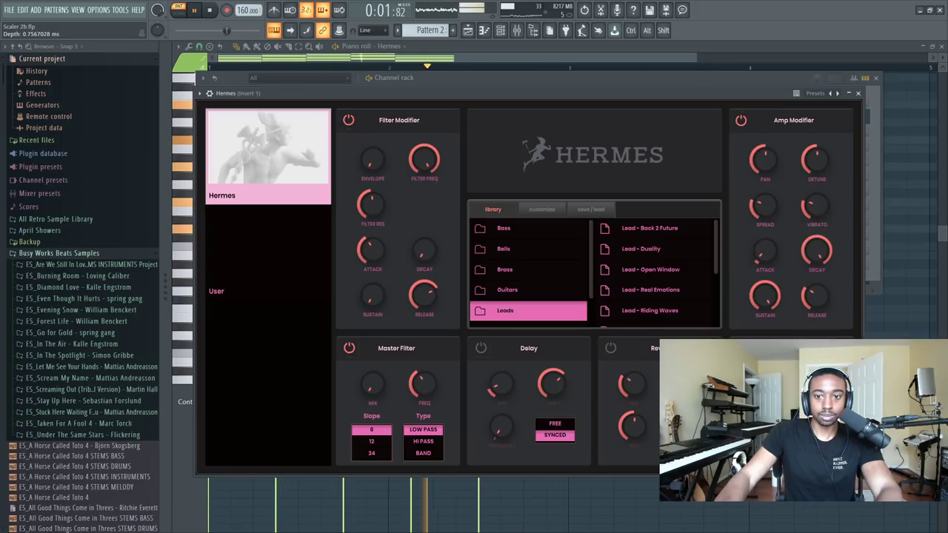
- Enable the Hermes reverb and delay effects and return to the piano roll
click(611, 349)
click(480, 349)
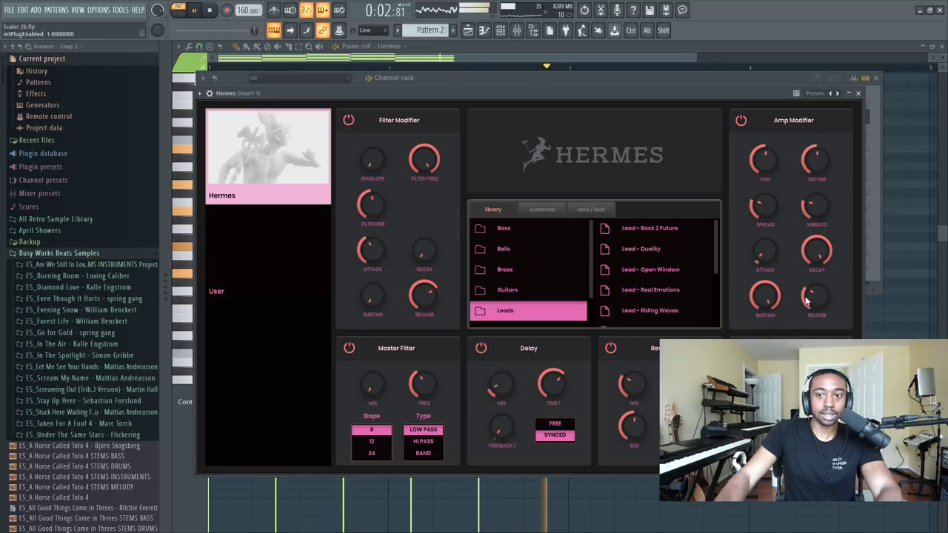
right_click(912, 252)
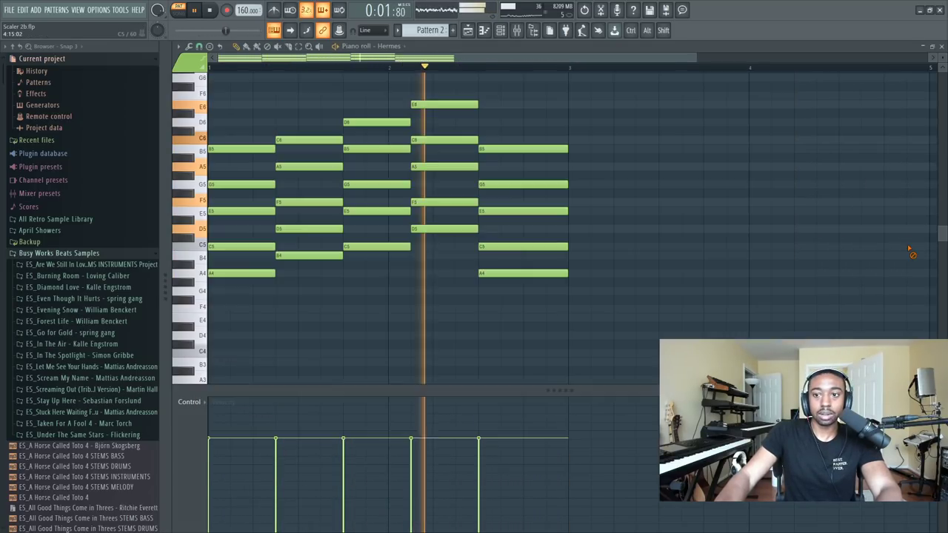
- Try arpeggiating the chords an octave lower with a raised time multiplier and range 2, and undo the edits
scroll(913, 249, up, 3)
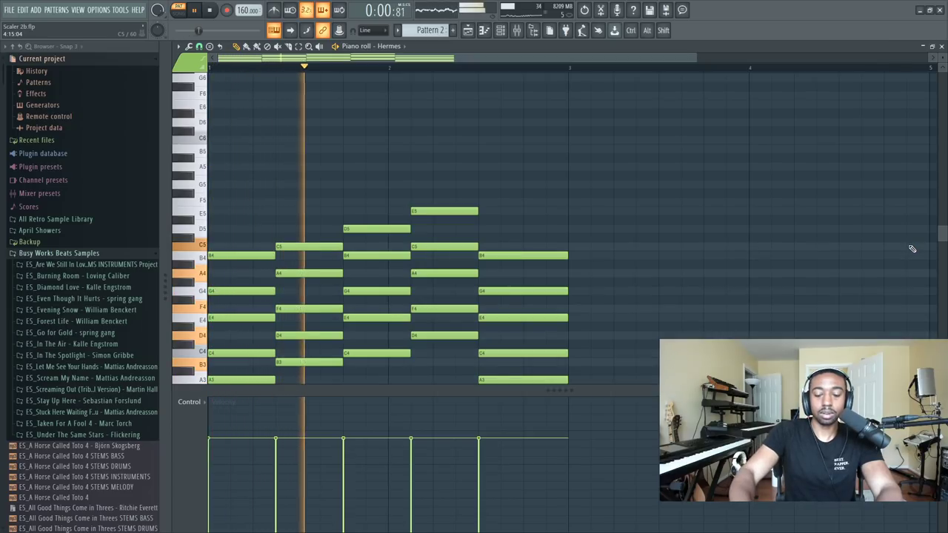
key(space)
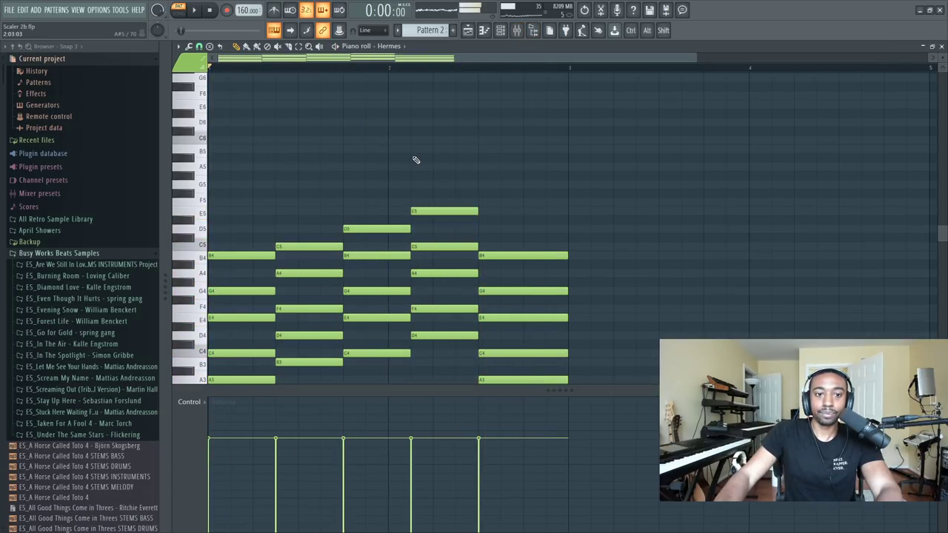
key(alt+a)
key(space)
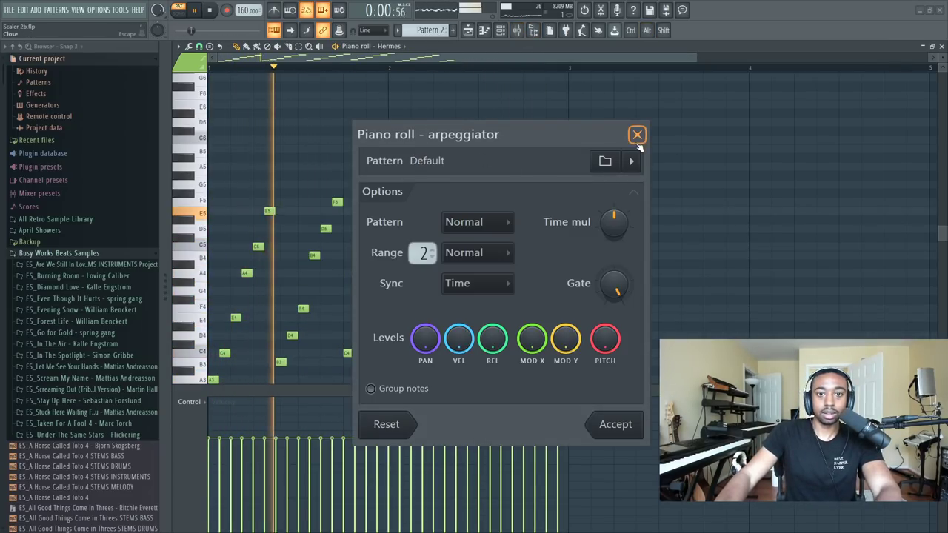
drag(614, 223, 614, 203)
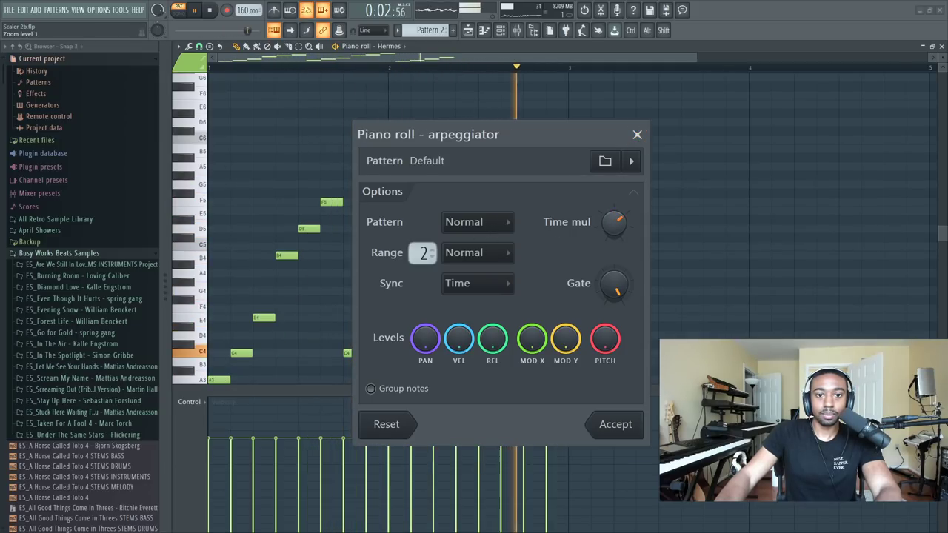
click(624, 428)
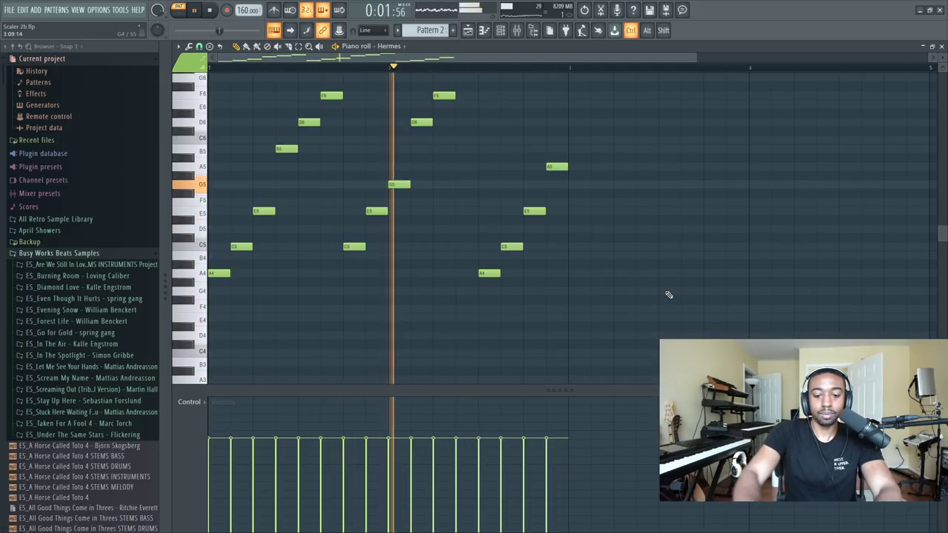
key(ctrl+z)
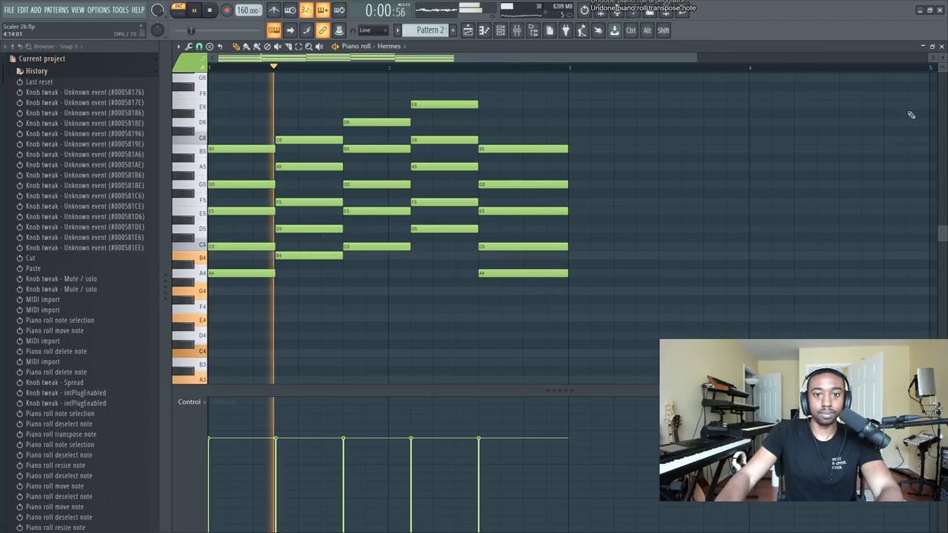
- Transpose all the Hermes chords down one octave, stop playback and close the piano roll
key(ctrl+Down)
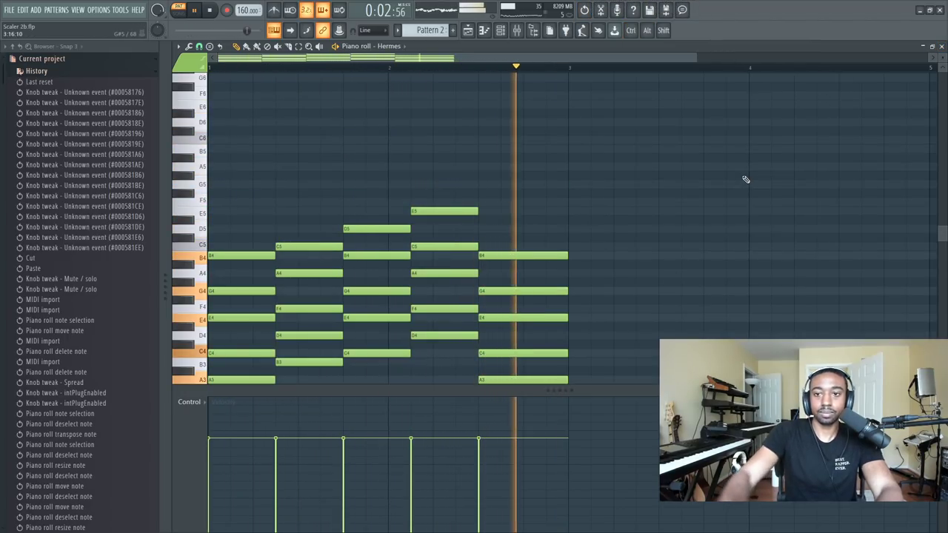
key(space)
click(941, 46)
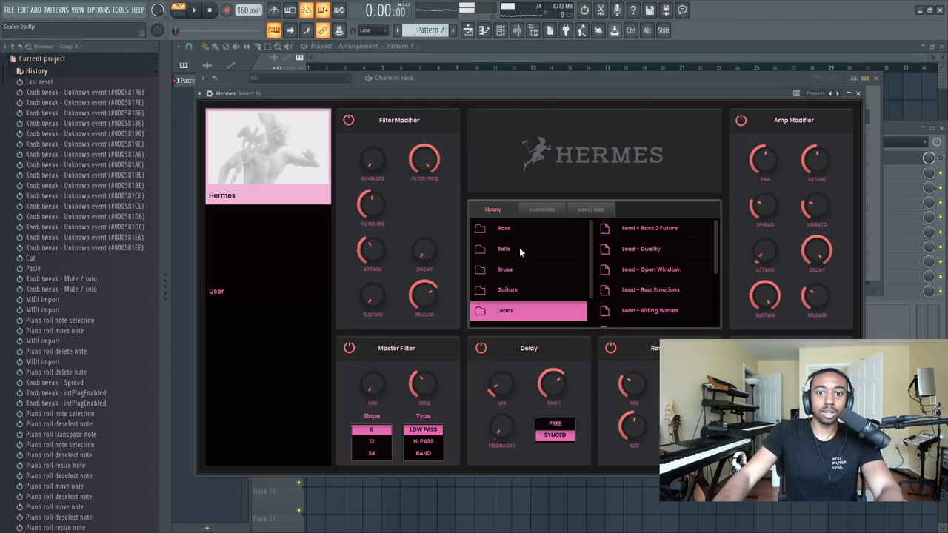
- Look through the preset categories in the Hermes library and open Plucks
scroll(556, 266, down, 1)
scroll(570, 260, up, 1)
scroll(572, 257, down, 1)
scroll(570, 256, up, 1)
scroll(567, 253, down, 1)
scroll(563, 255, up, 2)
scroll(529, 267, down, 2)
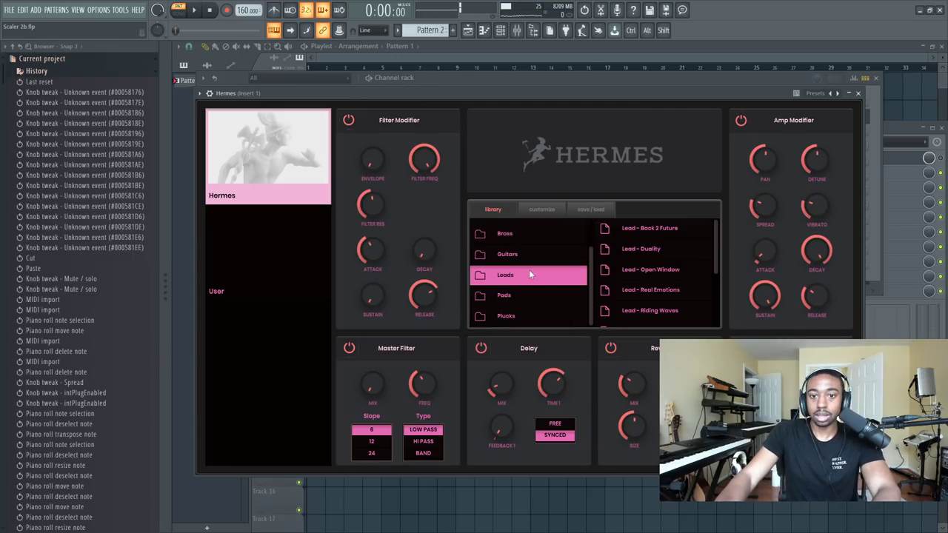
click(520, 312)
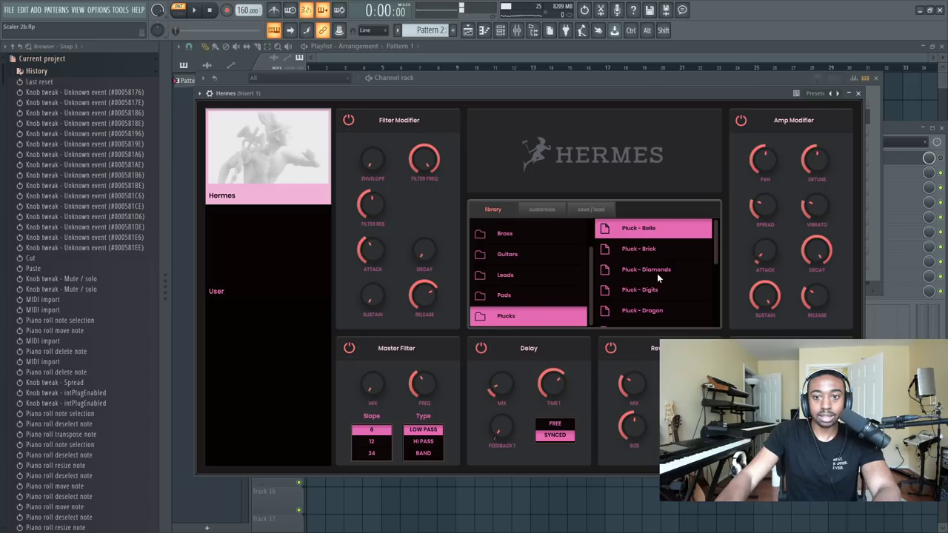
- Load the Bells - Palace preset from the Bells category of the Hermes library
scroll(511, 289, up, 2)
click(516, 255)
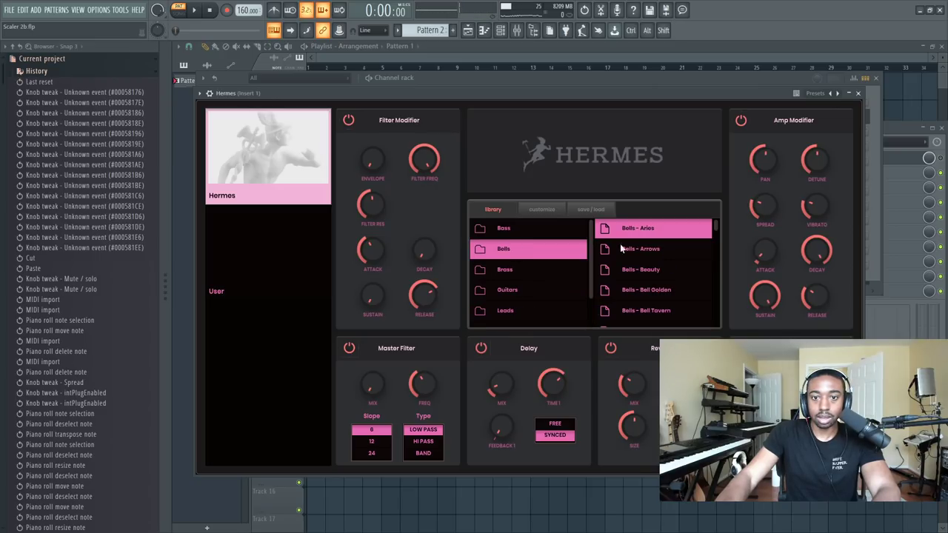
scroll(659, 245, down, 5)
scroll(663, 270, down, 3)
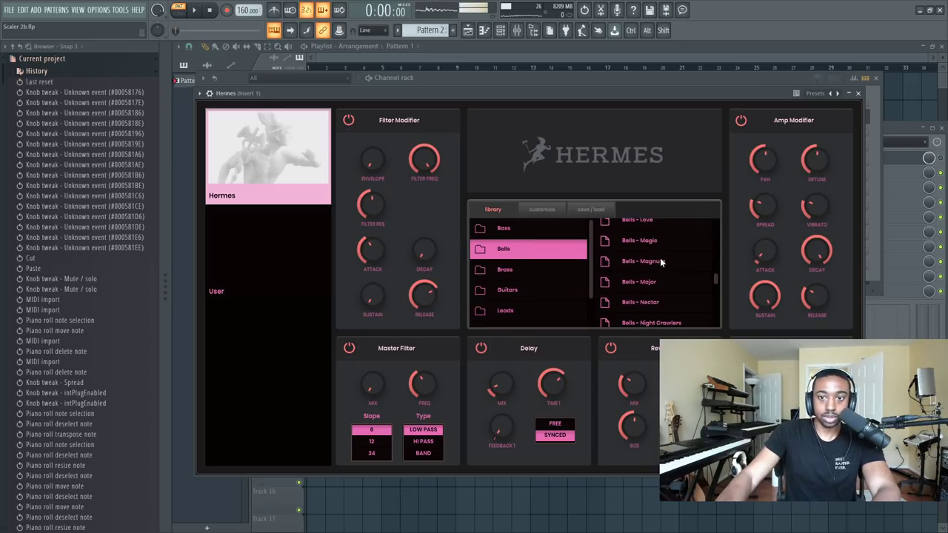
click(640, 250)
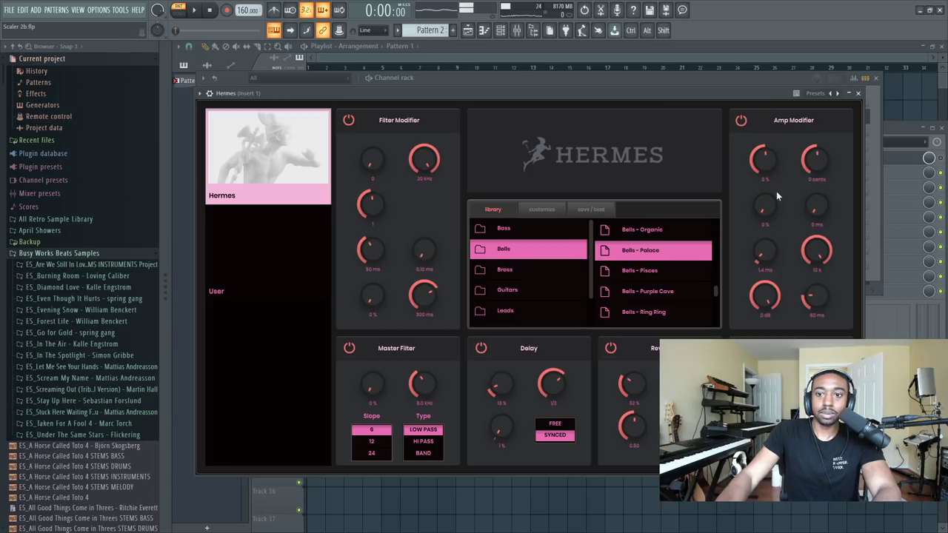
- Play the pattern with the bell preset, raise the Hermes spread to about 28% and close the plugin
key(space)
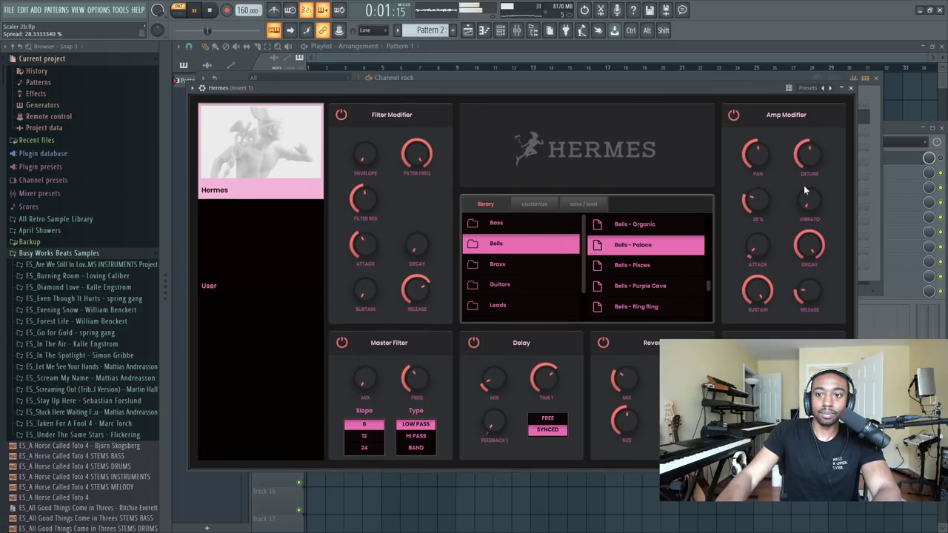
drag(755, 207, 751, 204)
click(851, 88)
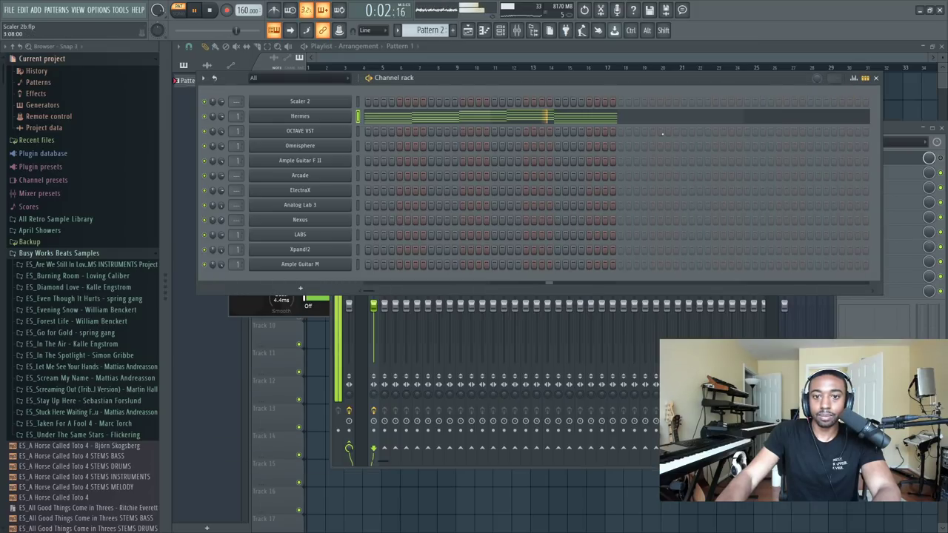
- Open the Hermes piano roll and arpeggiate the chords with the Normal pattern, range 2 and Time sync
click(376, 123)
key(alt+a)
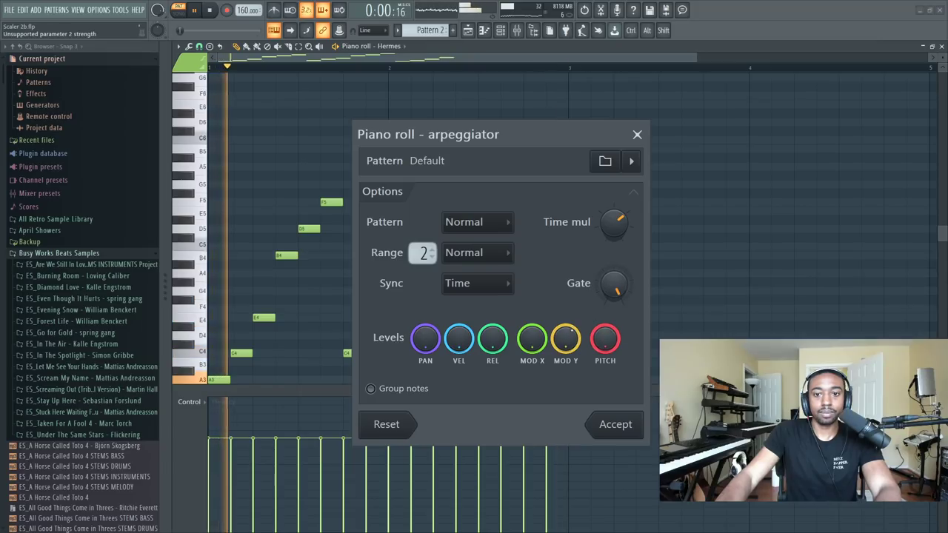
click(615, 424)
- Lengthen all the arpeggiated notes to about two and a half beats and deselect them
key(ctrl+a)
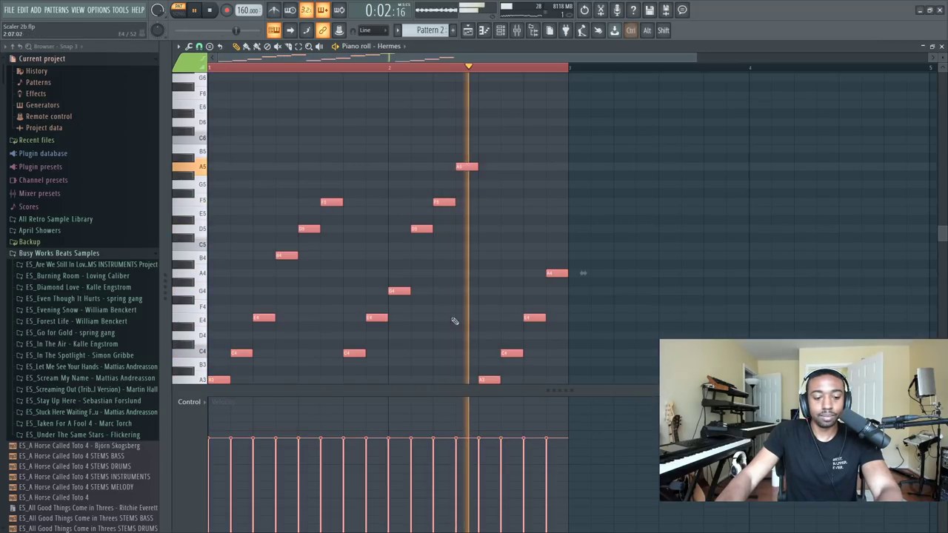
drag(409, 291, 494, 291)
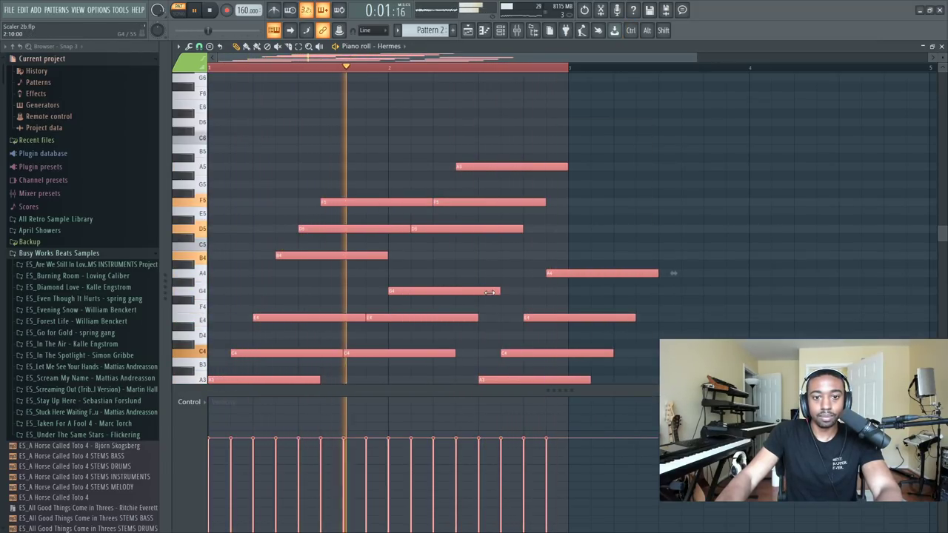
scroll(627, 220, down, 3)
ctrl+click(653, 88)
scroll(401, 141, up, 3)
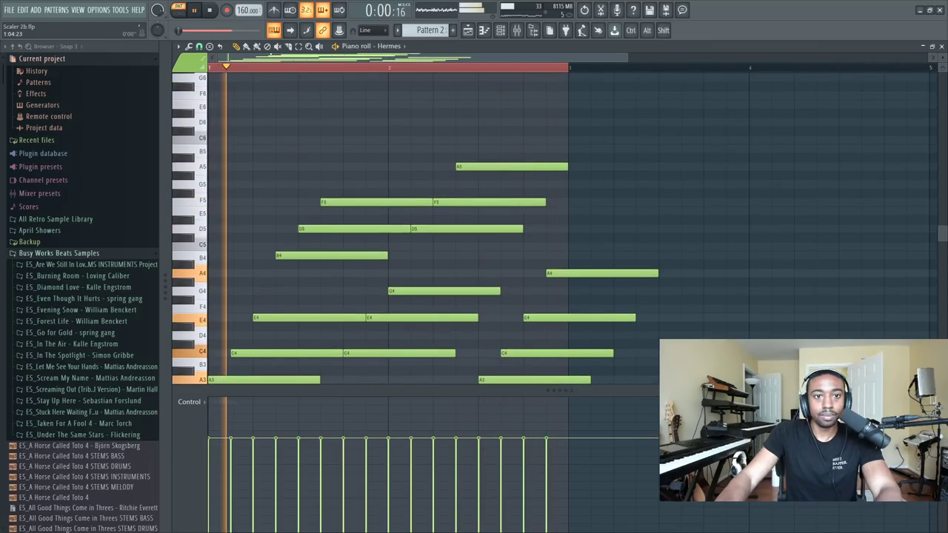
- Slice the overhanging notes at the start of bar 3, delete the parts beyond it and close the piano roll
click(289, 46)
drag(575, 177, 579, 368)
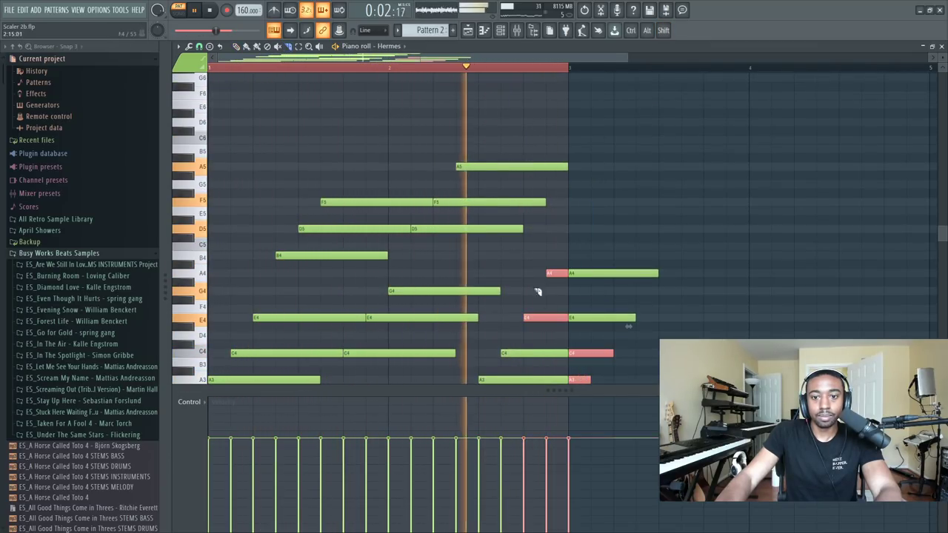
key(space)
drag(617, 214, 589, 389)
key(Delete)
click(942, 46)
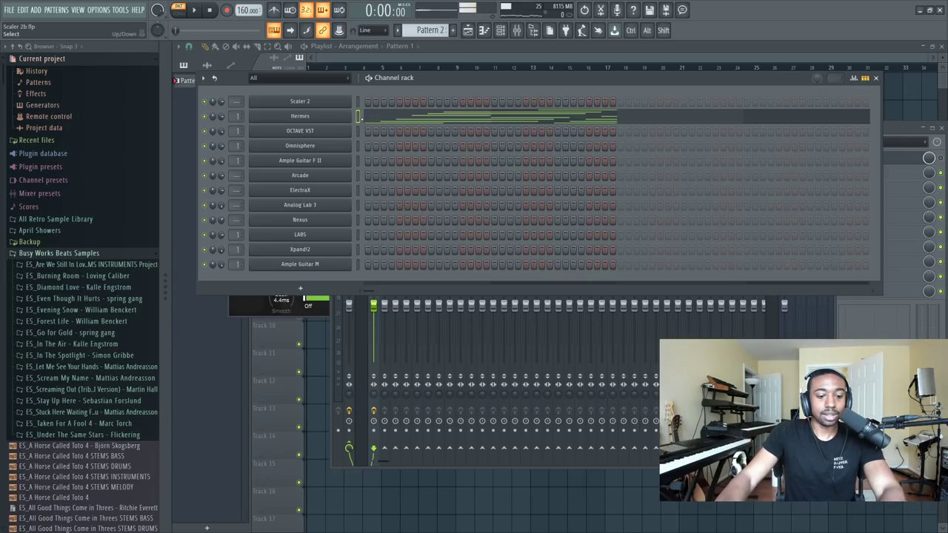
- Paste the Hermes arpeggio notes into the OCTAVE VST channel and open that plugin
key(ctrl+v)
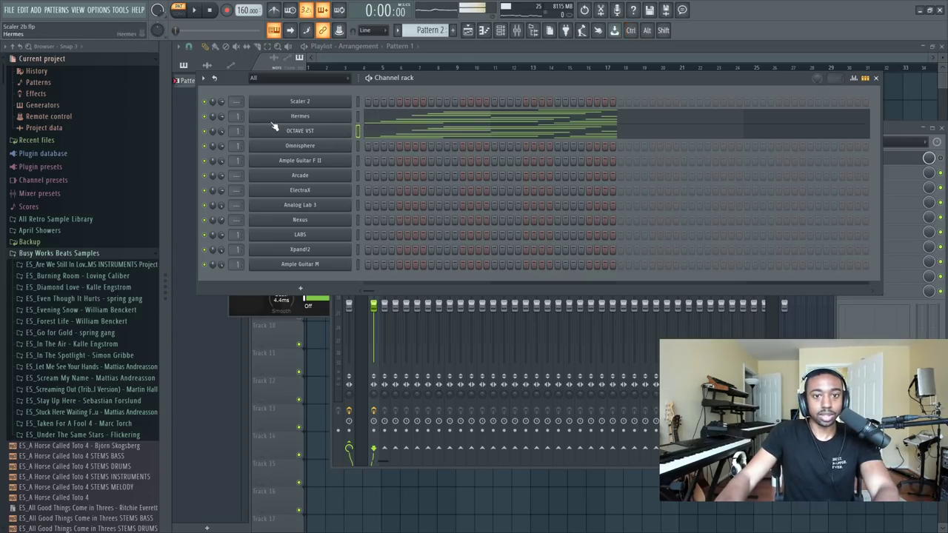
click(312, 136)
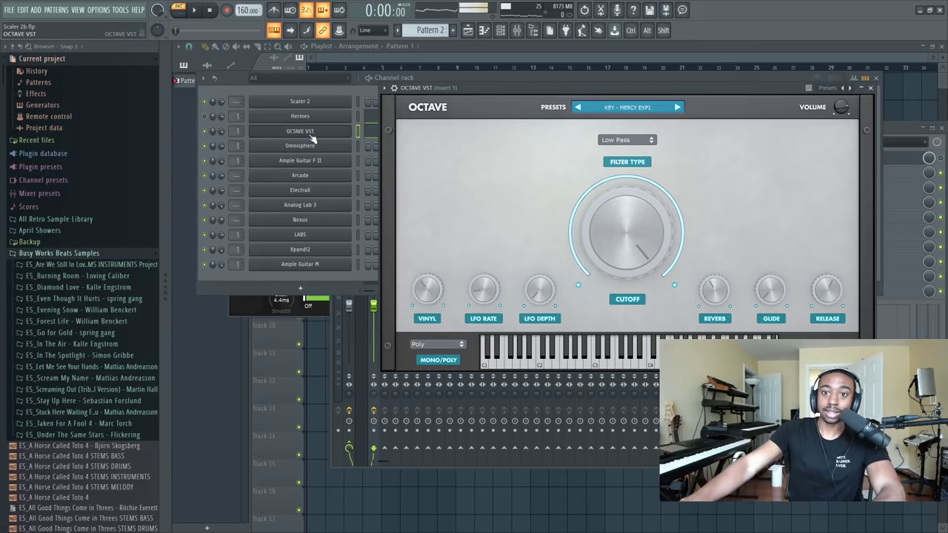
drag(467, 88, 375, 102)
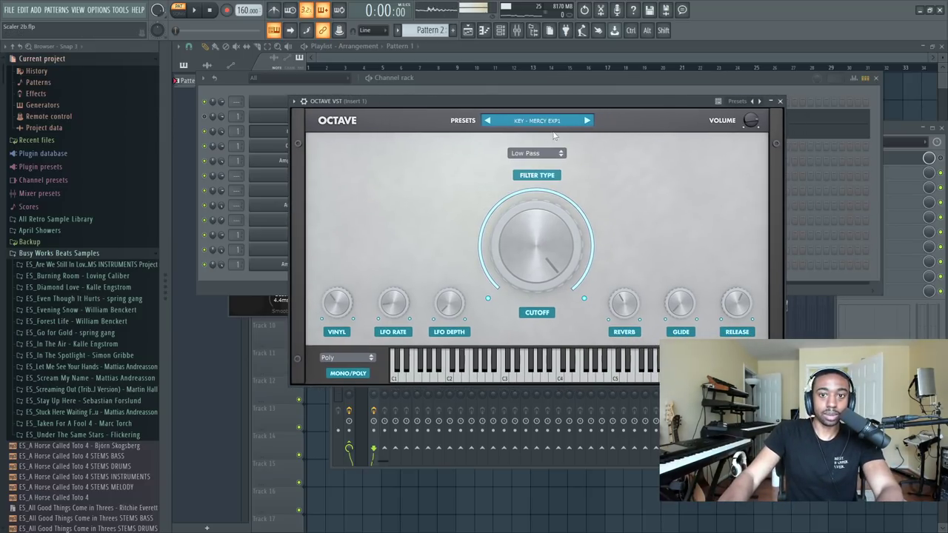
- Raise the OCTAVE VST notes by three octaves in the piano roll, play them back and check the plugin's window
click(542, 83)
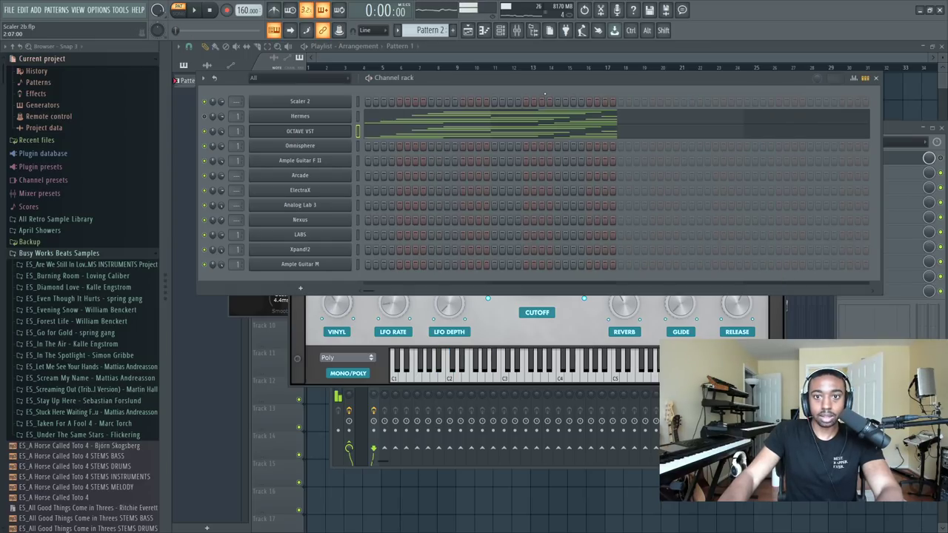
click(533, 131)
key(ctrl+Up)
key(space)
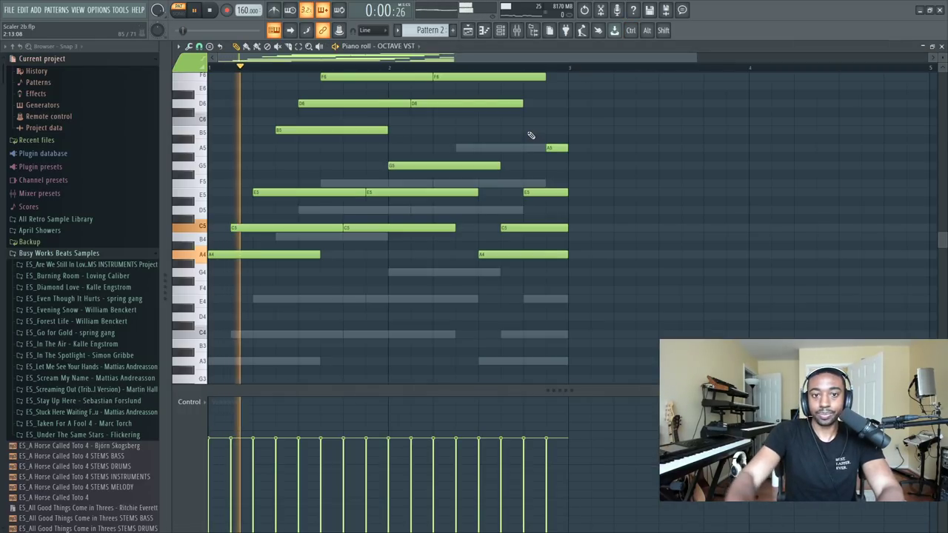
key(space)
key(space)
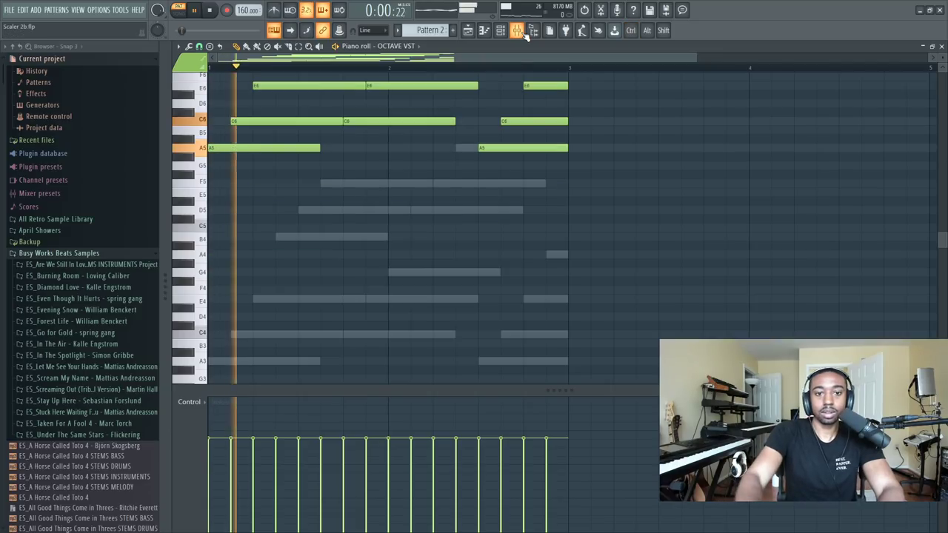
key(ctrl+Up)
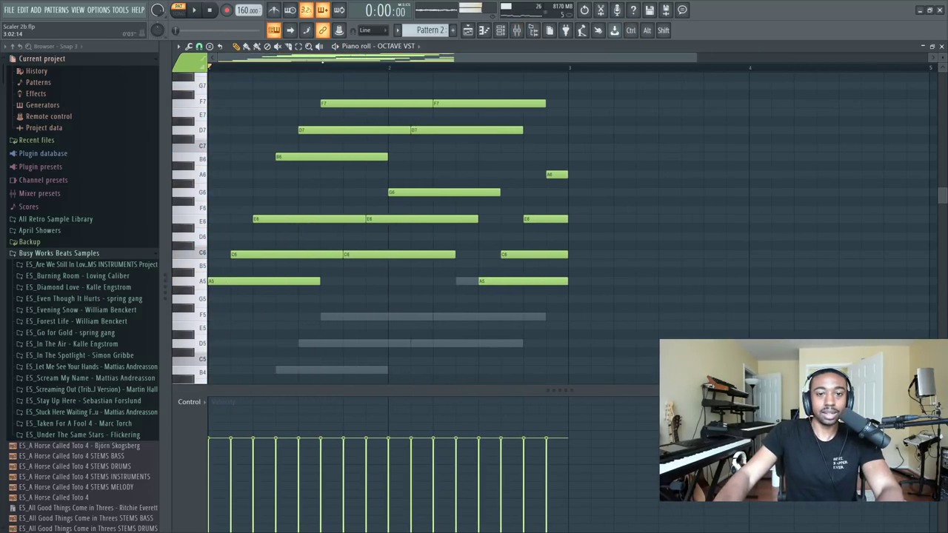
key(ctrl+Up)
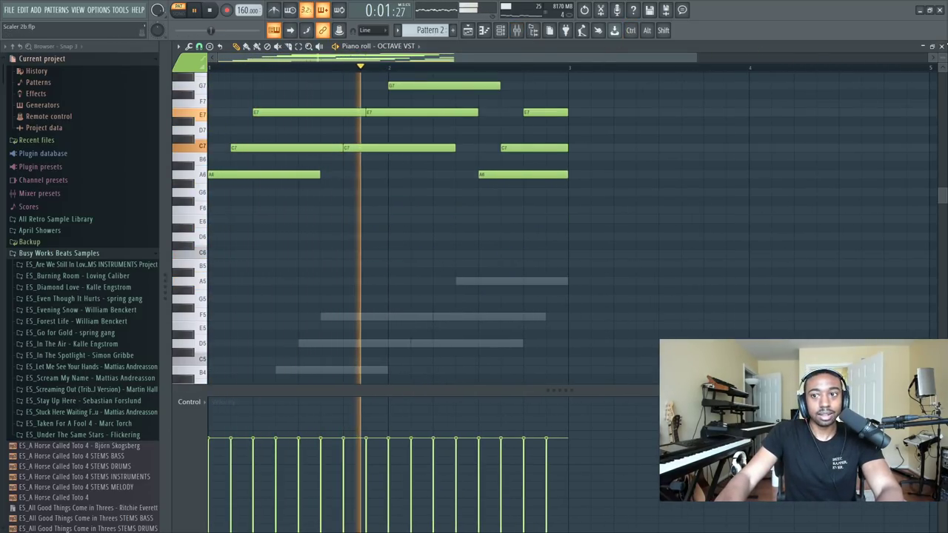
click(941, 46)
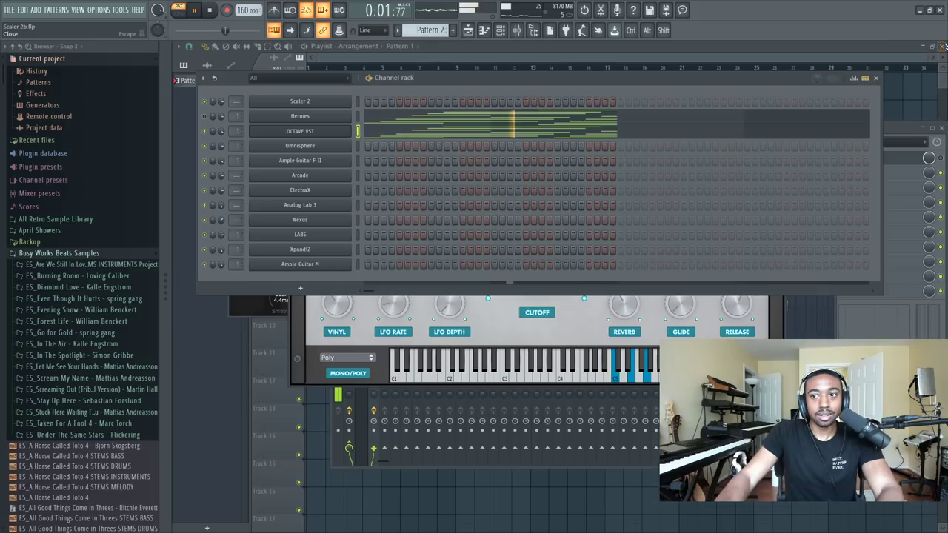
click(307, 133)
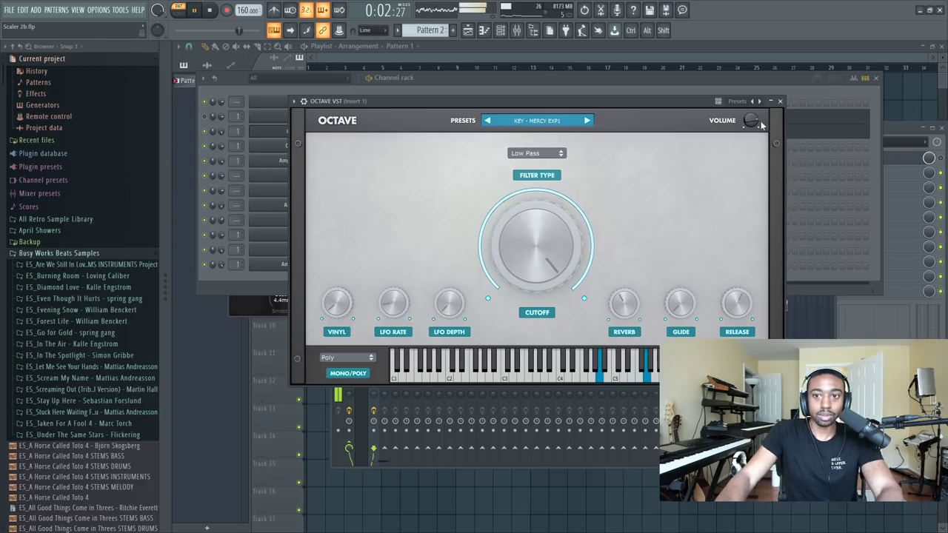
click(780, 100)
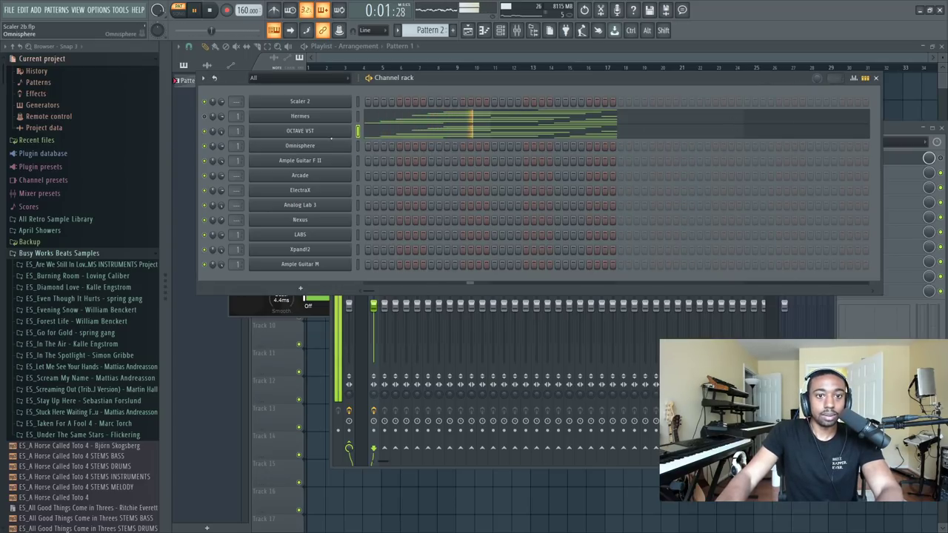
- Stop playback, paste the arpeggio notes into the Omnisphere channel and cut them from the OCTAVE VST and Hermes channels
click(357, 145)
key(space)
key(ctrl+v)
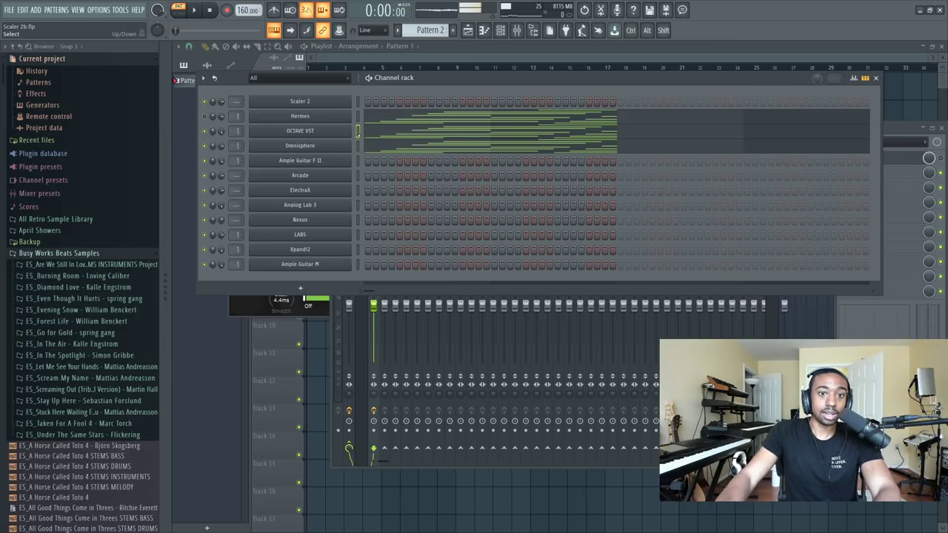
key(ctrl+x)
click(357, 116)
key(ctrl+x)
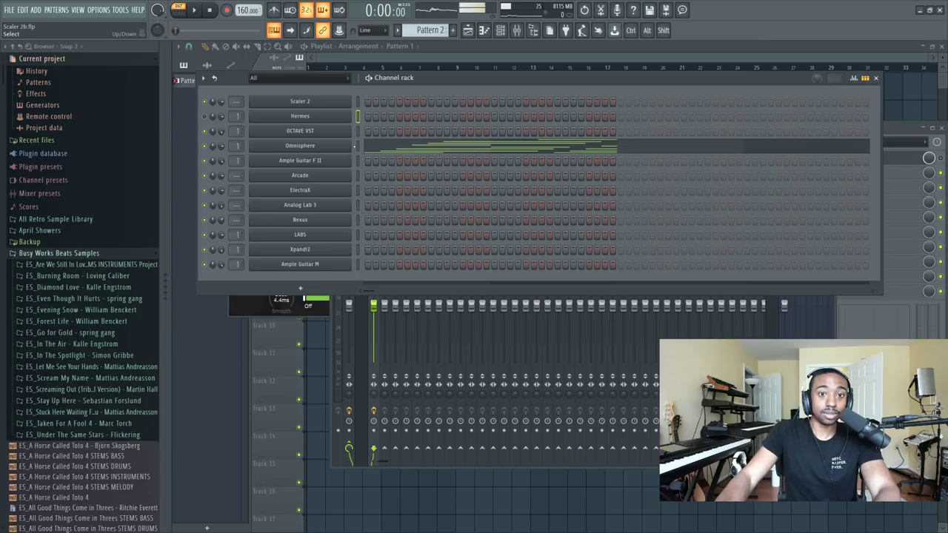
- Open Omnisphere and look through the sound categories in its patch browser
click(333, 146)
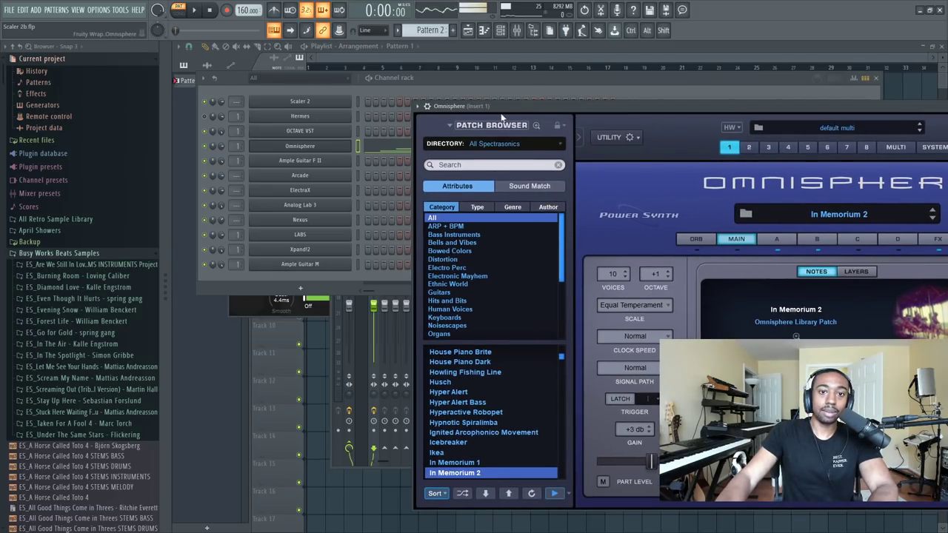
click(360, 117)
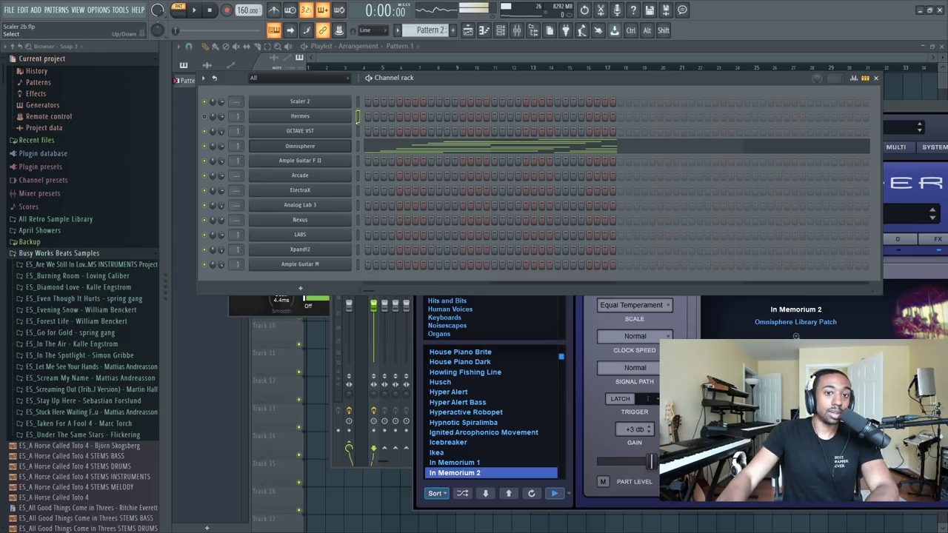
click(905, 102)
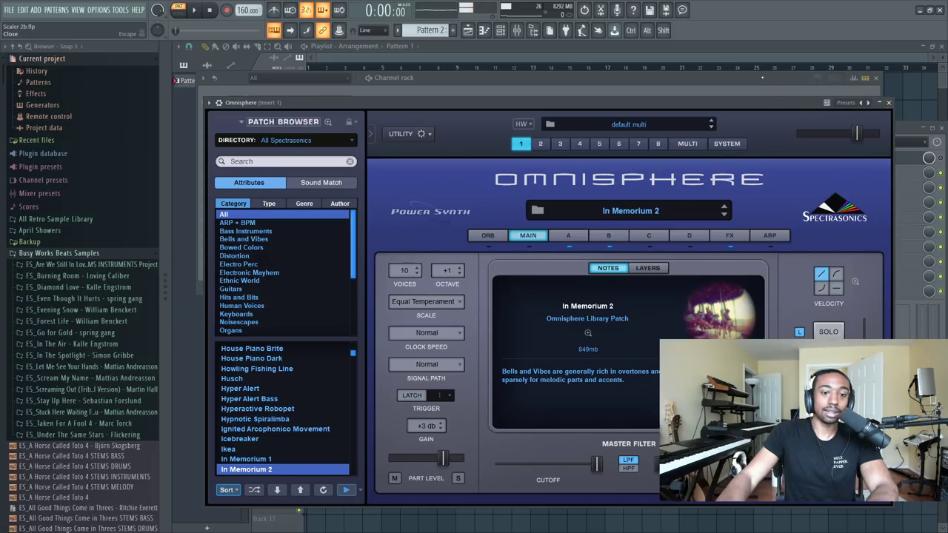
click(888, 102)
click(321, 146)
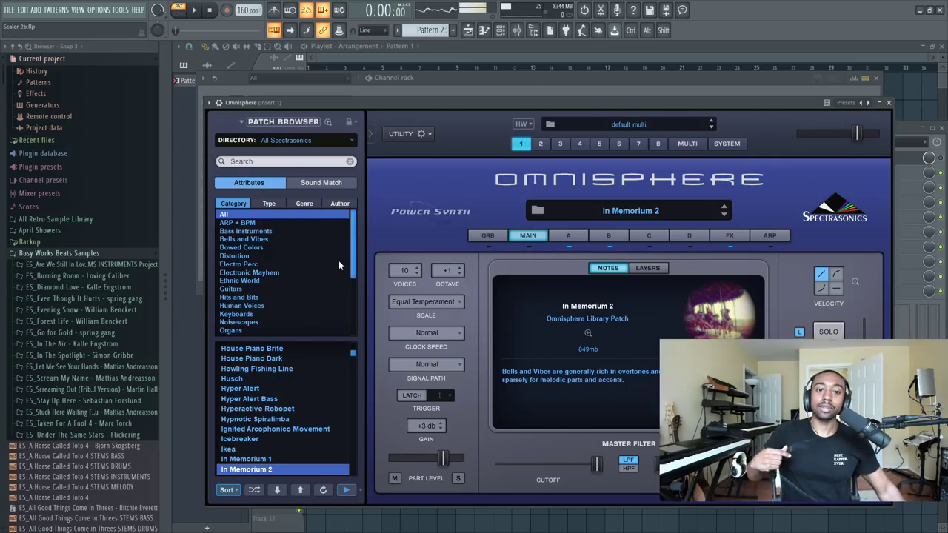
scroll(308, 257, down, 5)
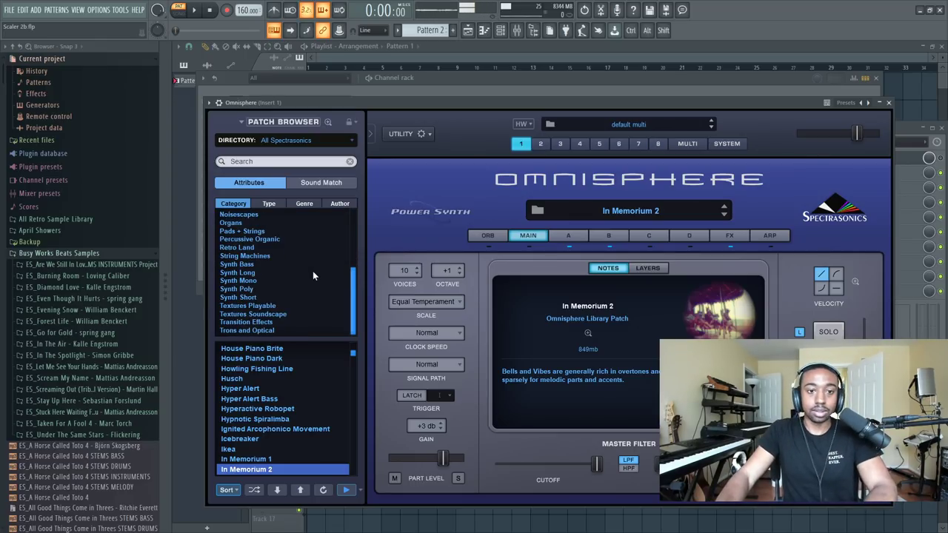
scroll(312, 271, up, 5)
scroll(321, 273, down, 5)
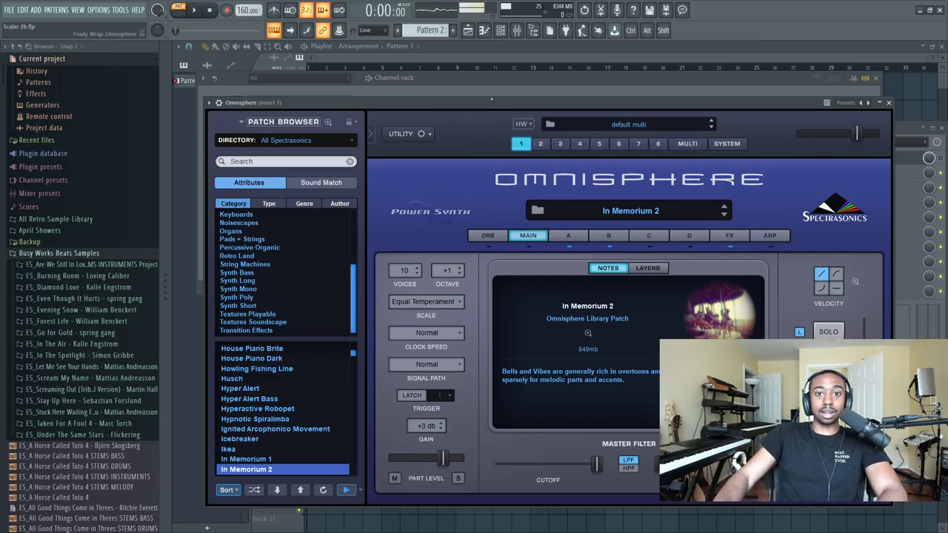
- Play the arpeggio through Omnisphere's In Memorium 2 patch and lower the Insert 1 level in the mixer
drag(467, 101, 433, 47)
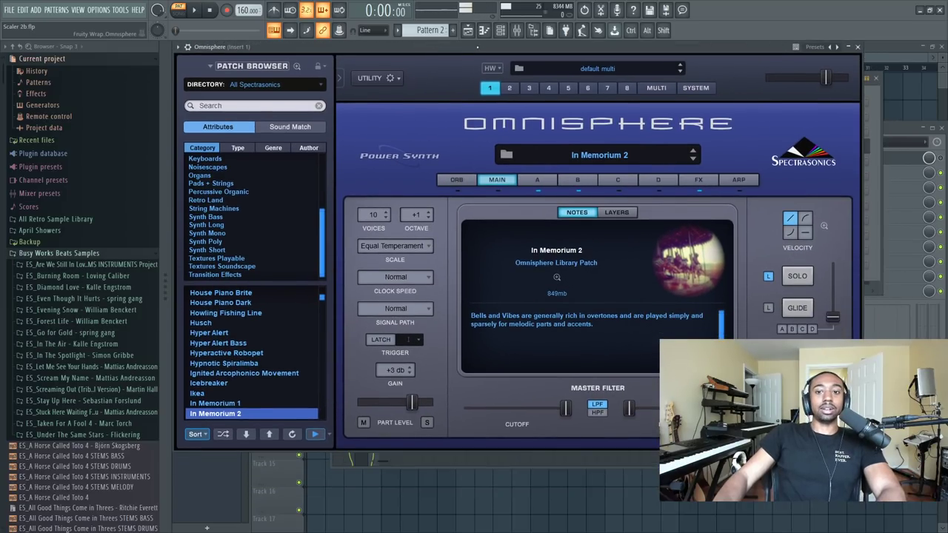
key(space)
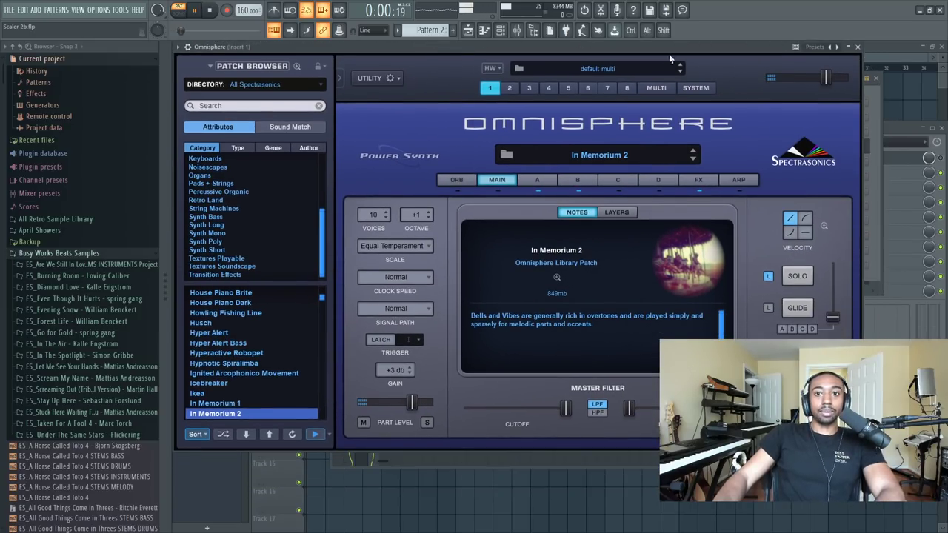
click(859, 47)
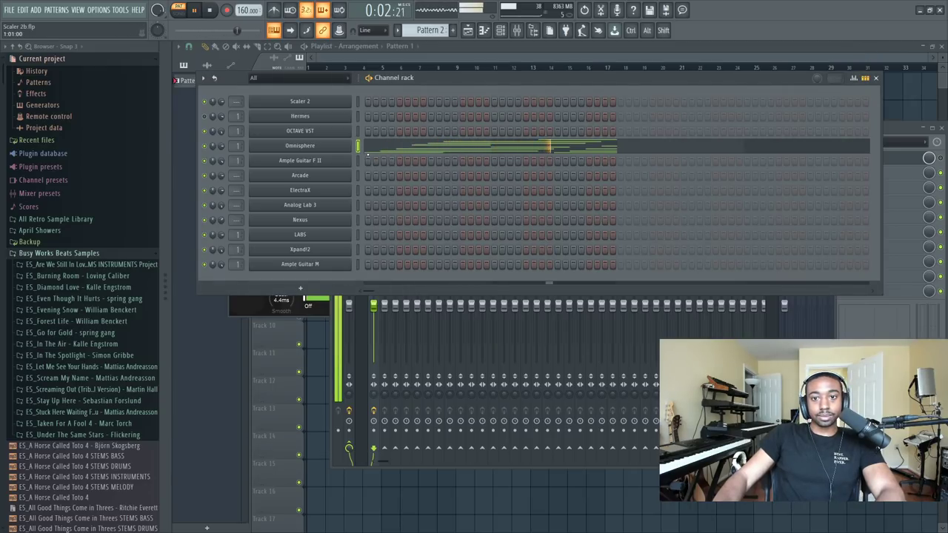
key(F9)
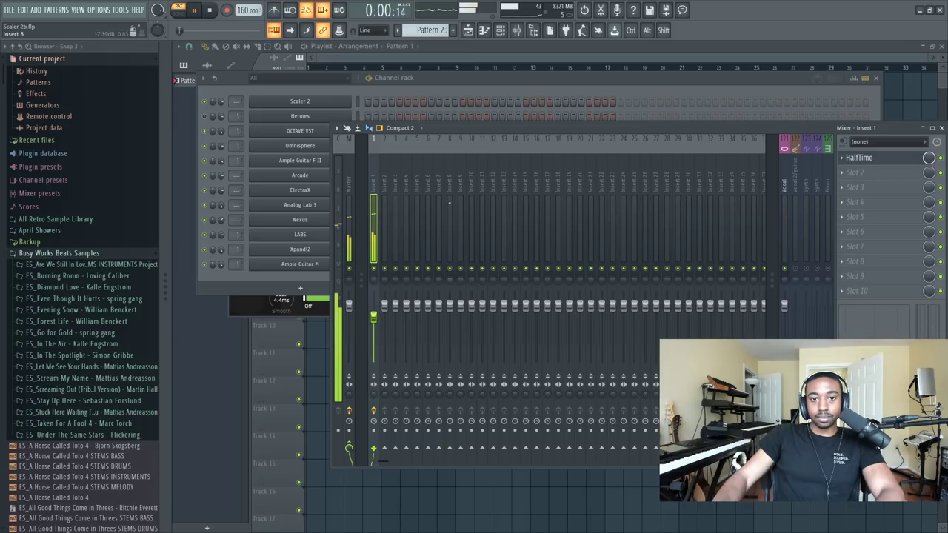
click(441, 77)
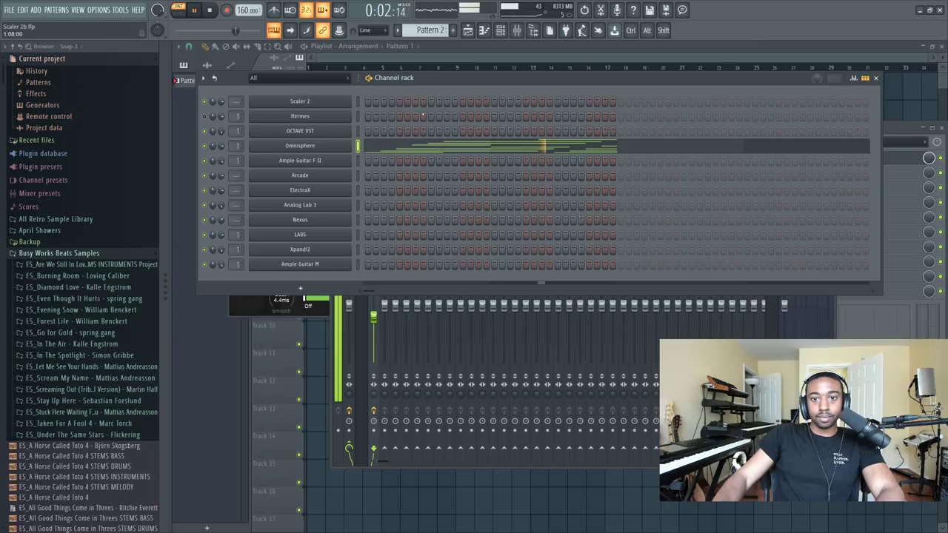
key(space)
- Reopen Omnisphere, examine its patch list and the Genre, Type and Category filters, and close the plugin
click(348, 146)
scroll(240, 174, up, 5)
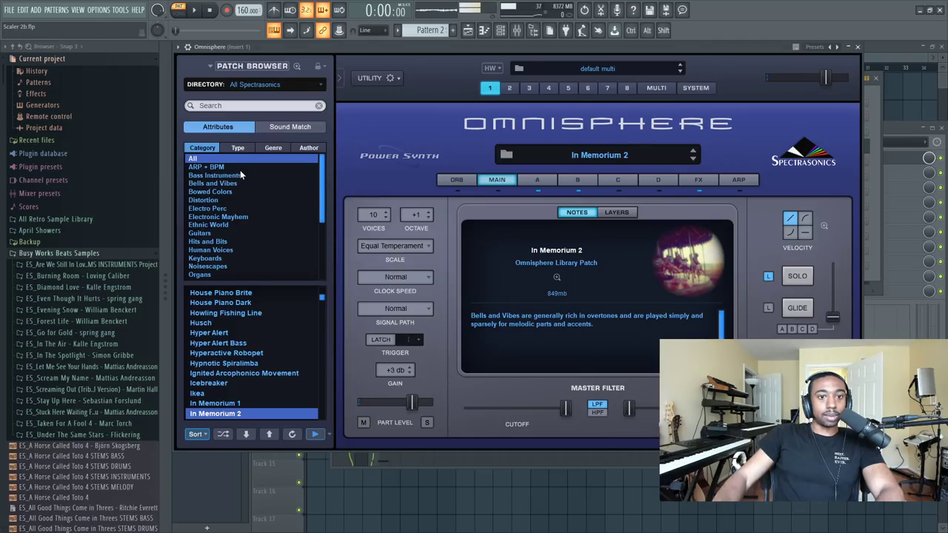
scroll(324, 310, up, 10)
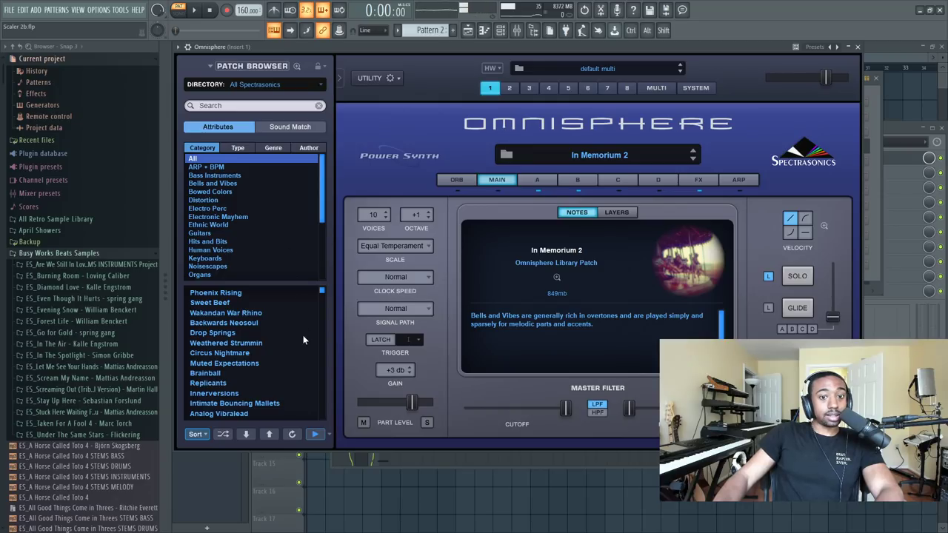
click(272, 148)
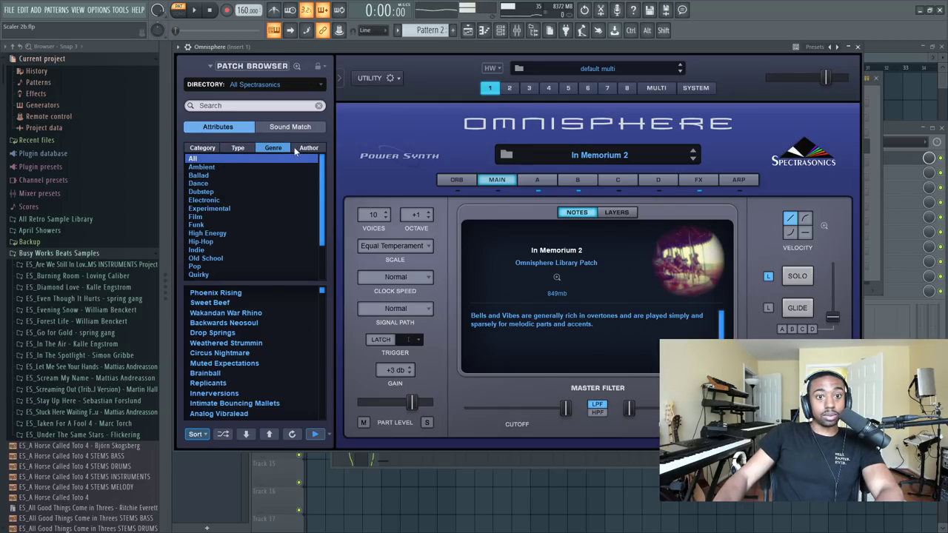
click(236, 149)
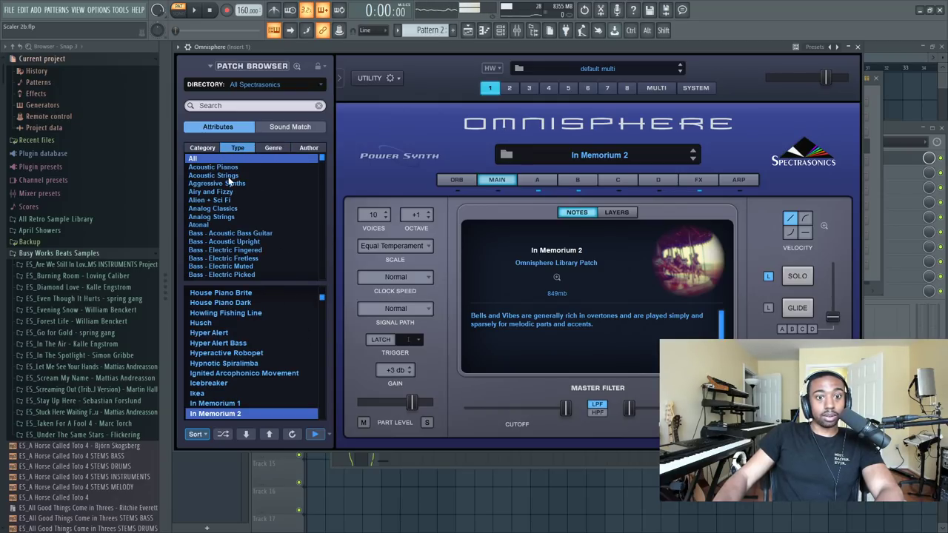
click(210, 150)
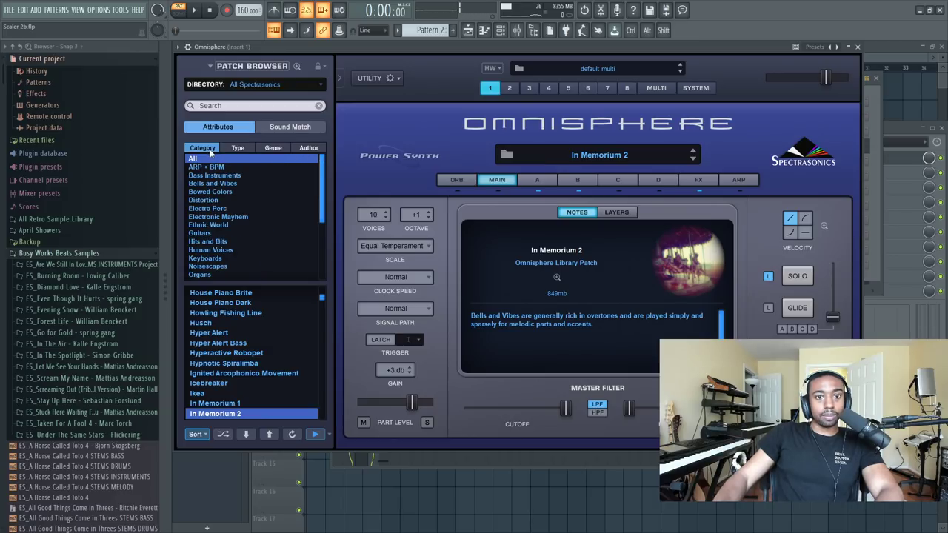
scroll(274, 216, down, 3)
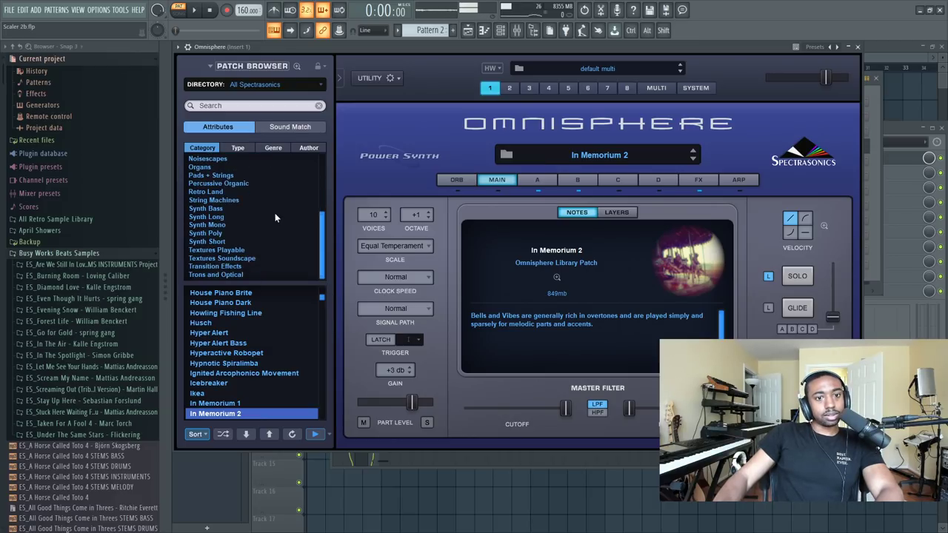
scroll(324, 312, up, 5)
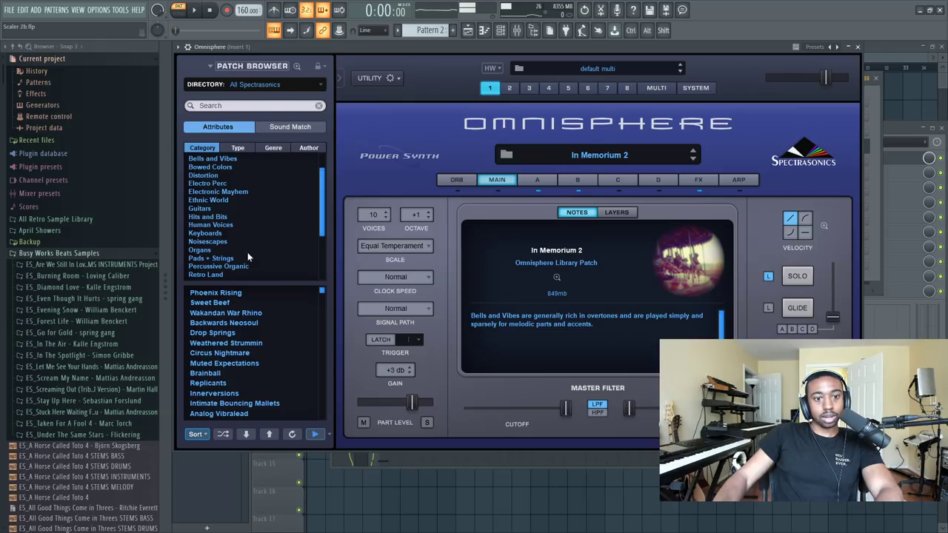
click(858, 47)
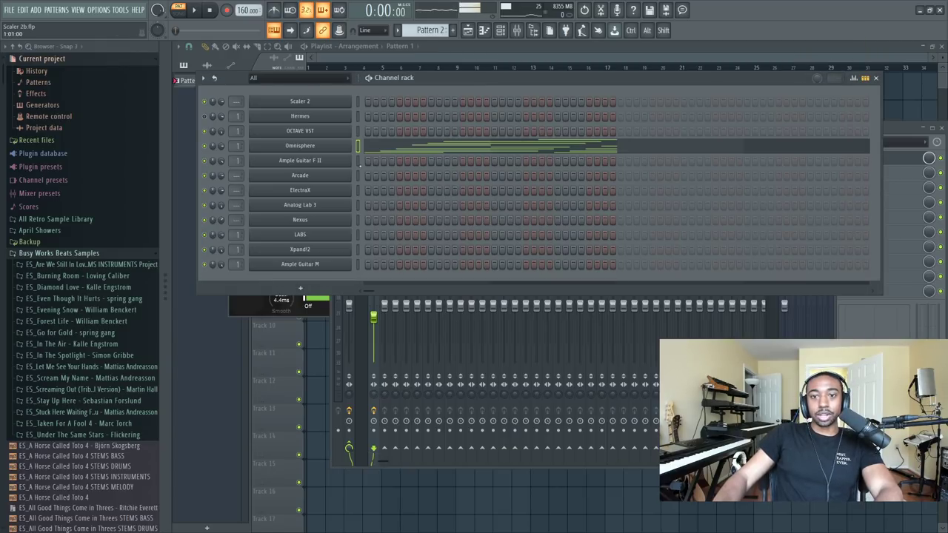
- Replace the Omnisphere channel's instrument with the (delete) preset
right_click(351, 145)
mouse_move(399, 288)
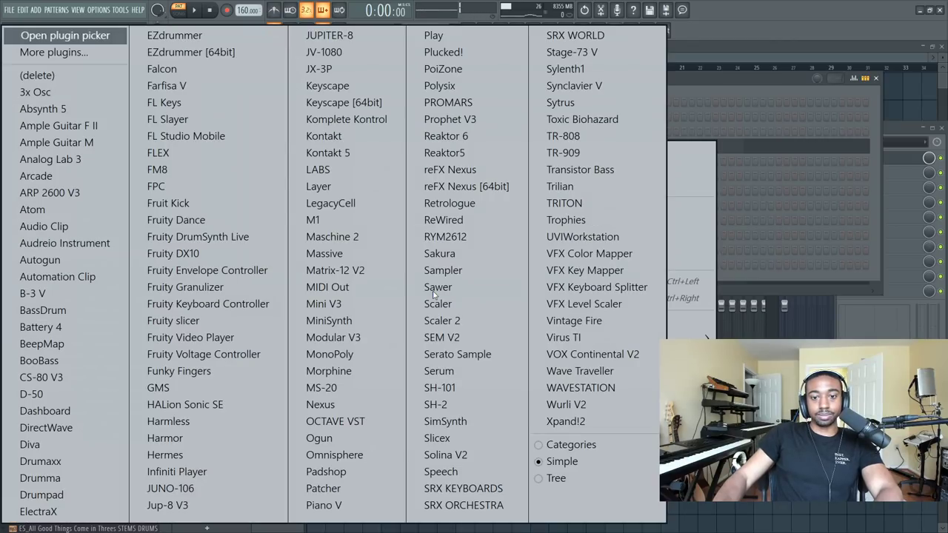
click(38, 77)
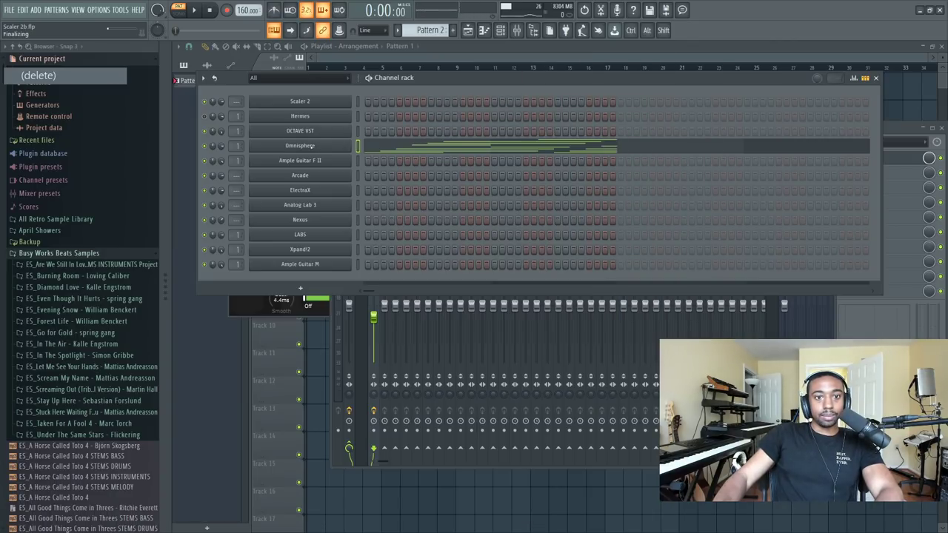
- Replace the (delete) channel's instrument with a fresh instance of Omnisphere
right_click(315, 147)
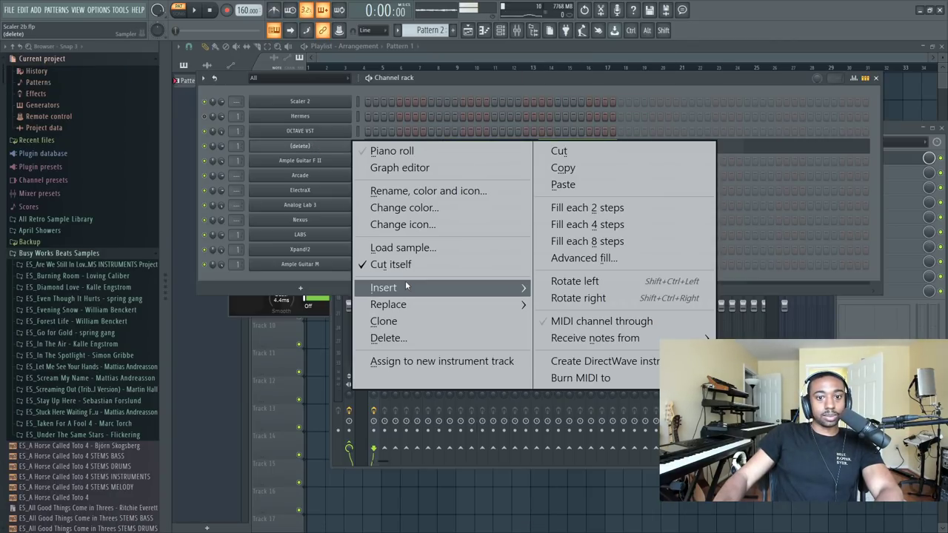
mouse_move(414, 303)
click(708, 77)
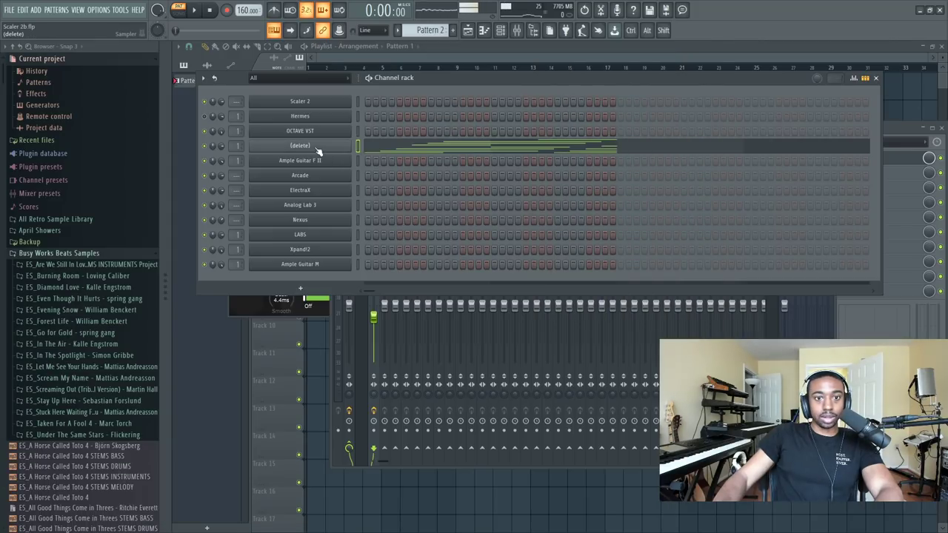
right_click(345, 145)
mouse_move(362, 304)
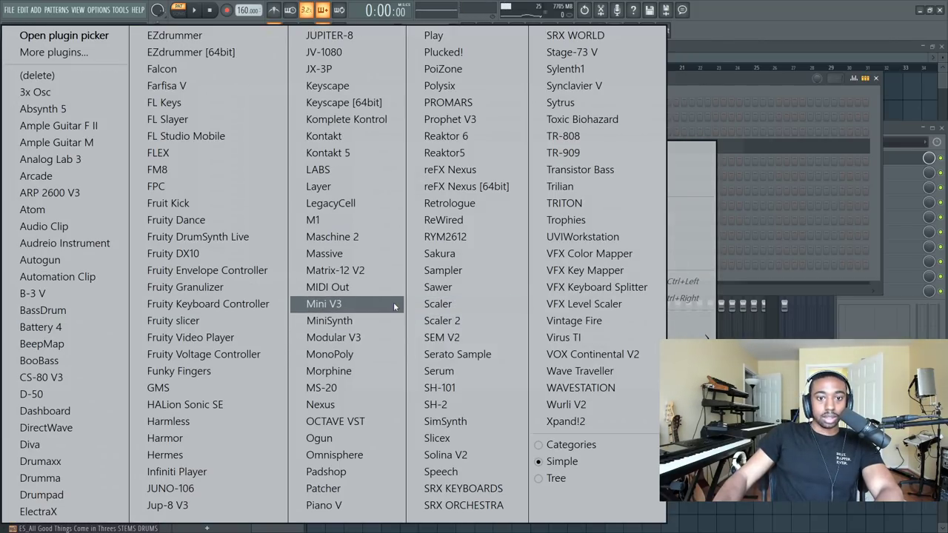
click(373, 457)
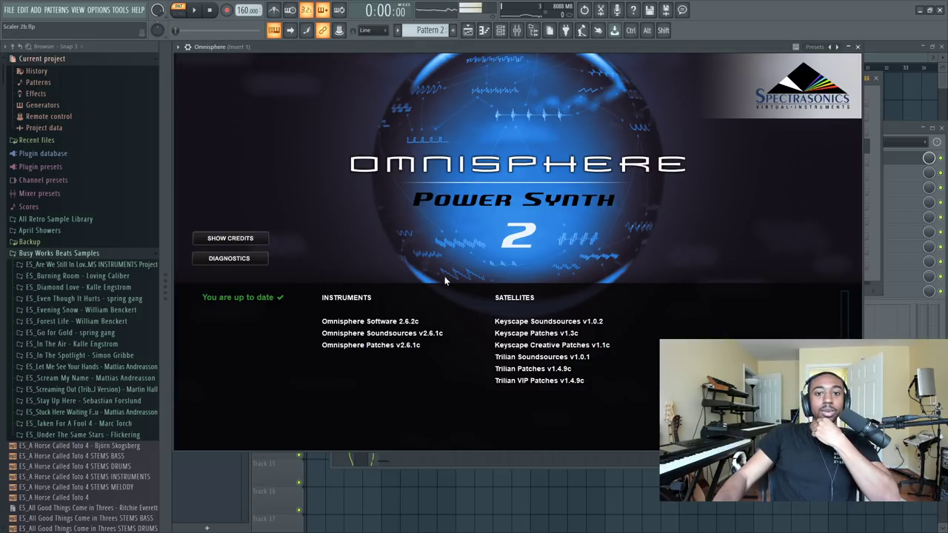
- Shuffle Omnisphere's patch list, load the Renaissance Traveler patch and play the arpeggio through it
click(460, 146)
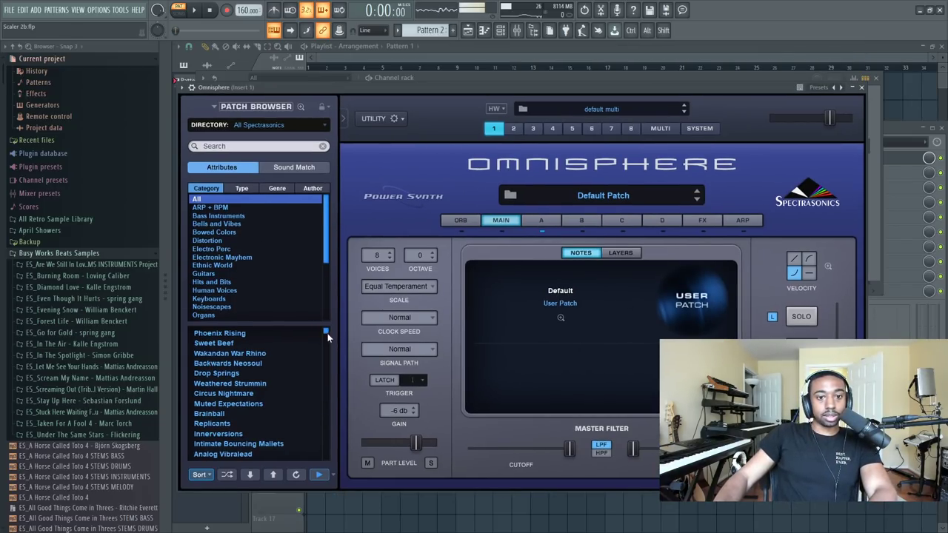
mouse_move(327, 333)
mouse_down()
mouse_move(329, 452)
mouse_move(331, 316)
mouse_up()
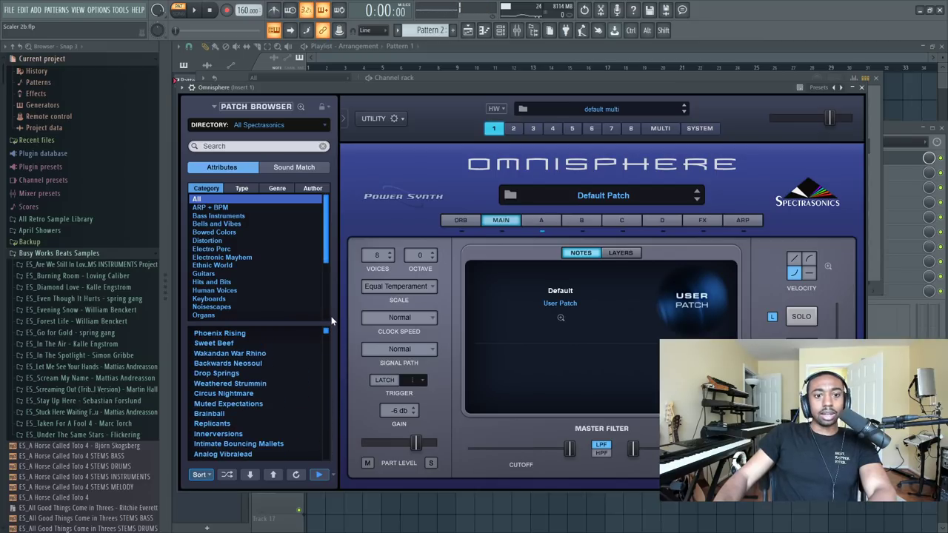
click(227, 474)
click(251, 383)
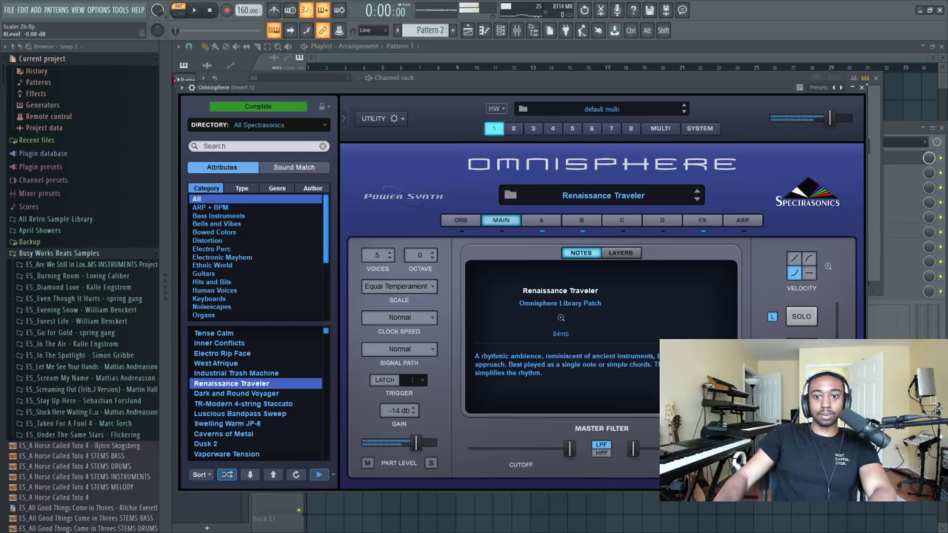
click(862, 87)
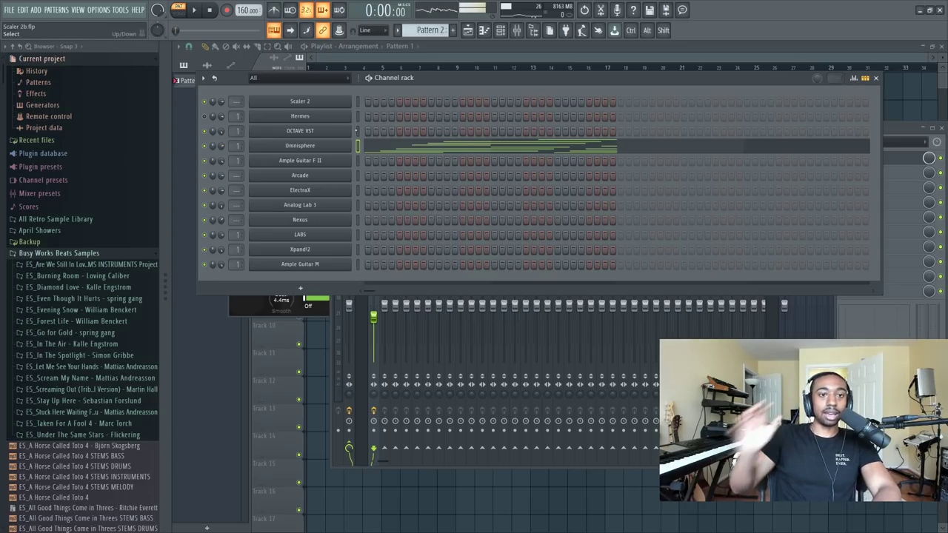
key(space)
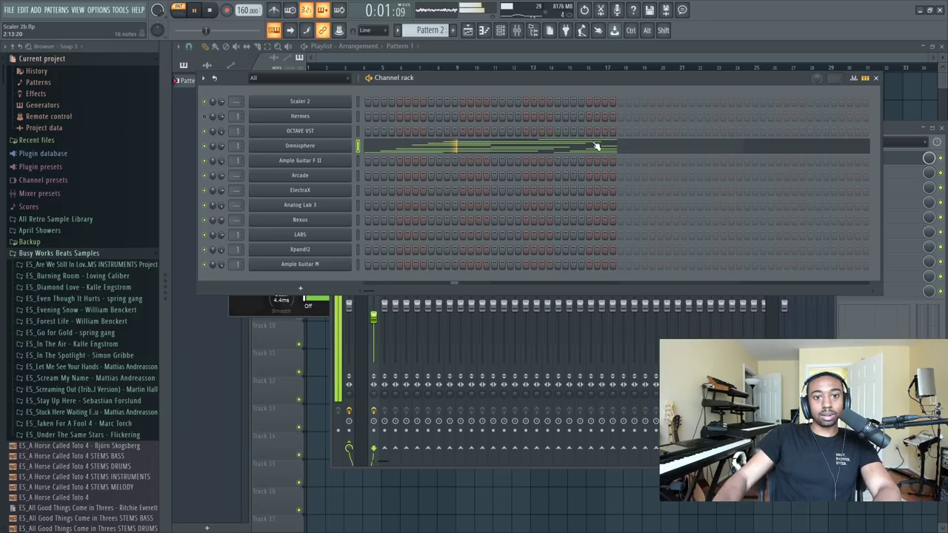
- Reopen Omnisphere, load the Plucked Organafizz patch from further down the list and play the arpeggio through it
click(301, 146)
key(space)
scroll(324, 307, down, 1)
scroll(272, 356, down, 5)
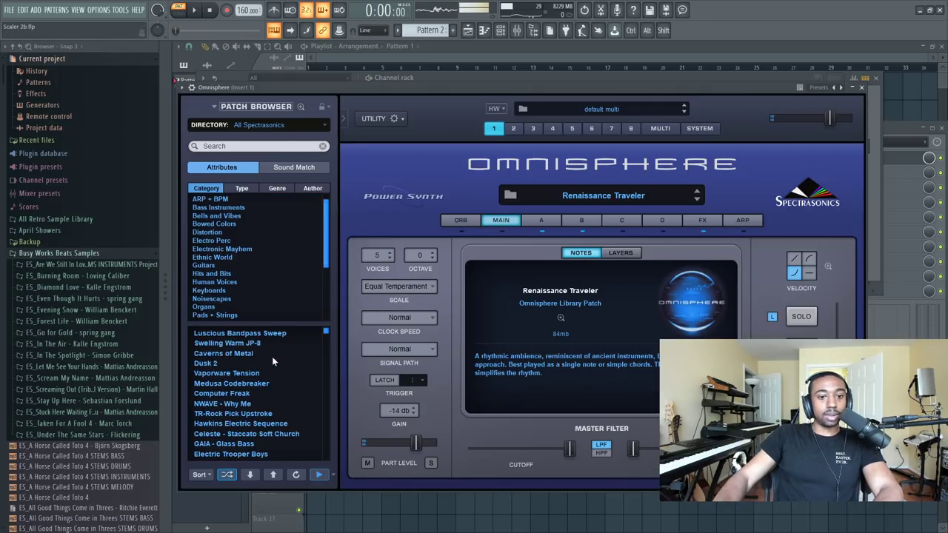
drag(327, 333, 331, 445)
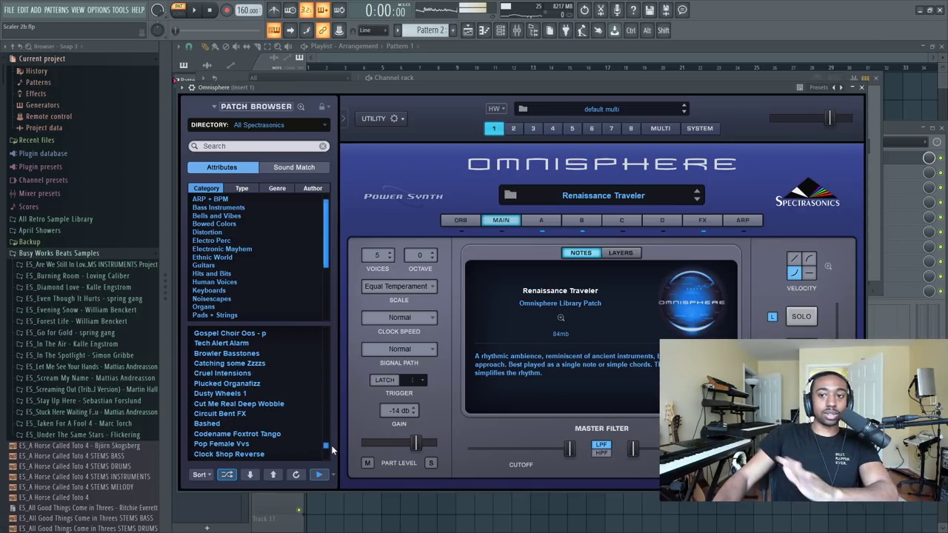
click(233, 385)
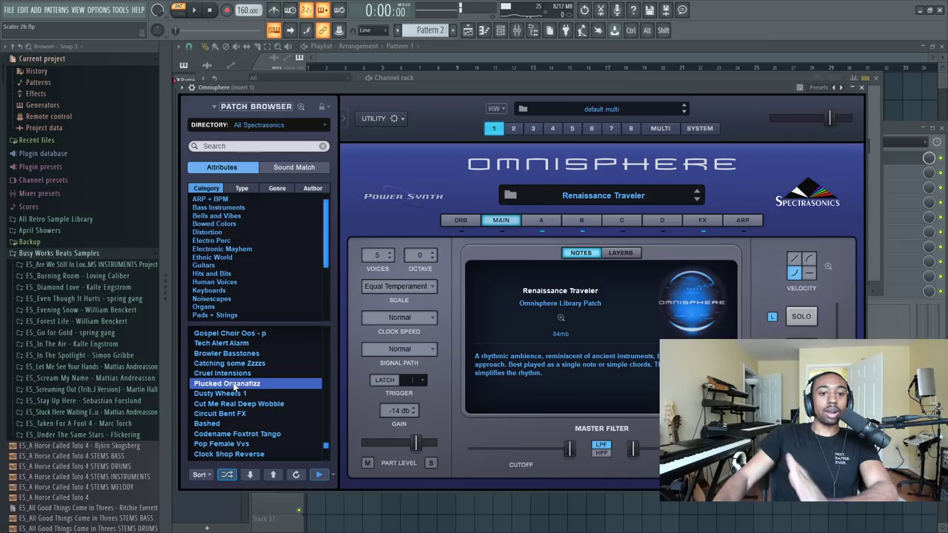
click(862, 88)
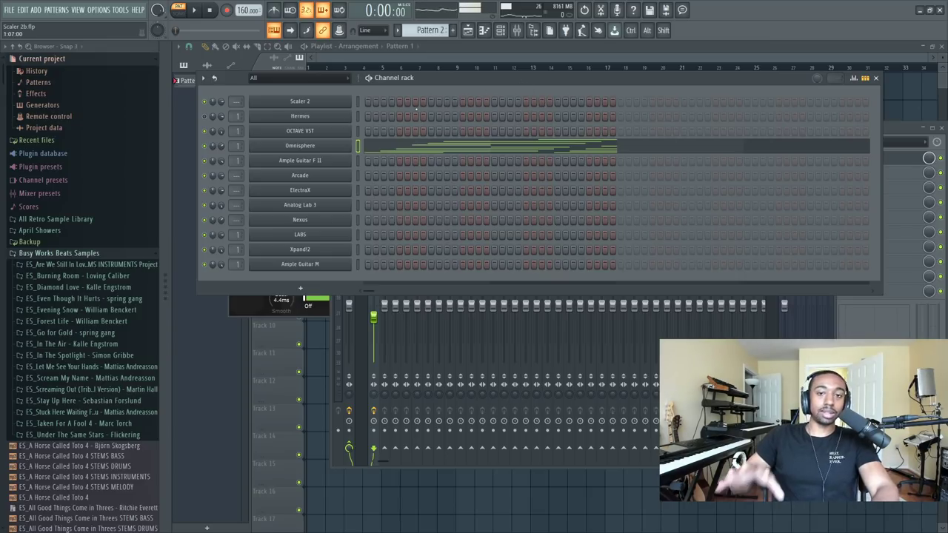
key(space)
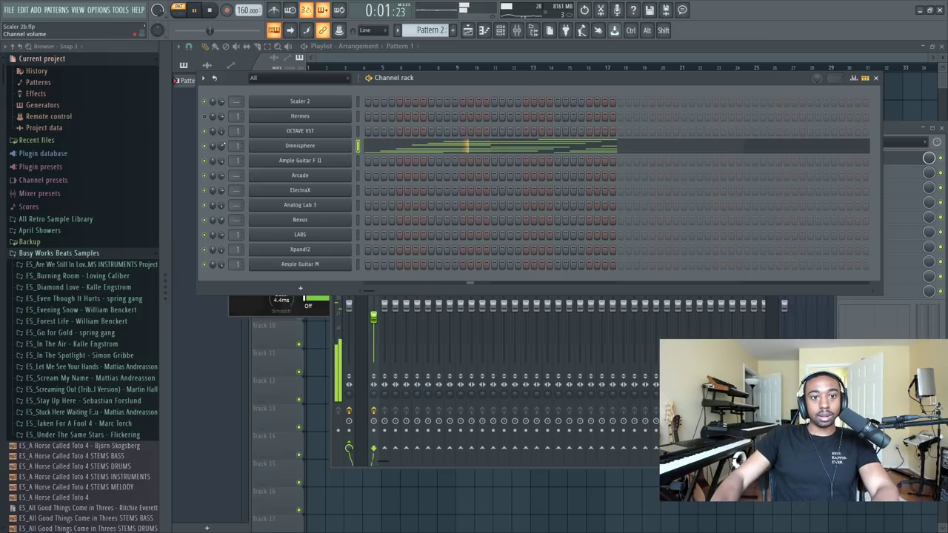
- Load Omnisphere's Deep Air Impact 1 patch, stop playback and bring the channel rack in front of the plugin
click(289, 146)
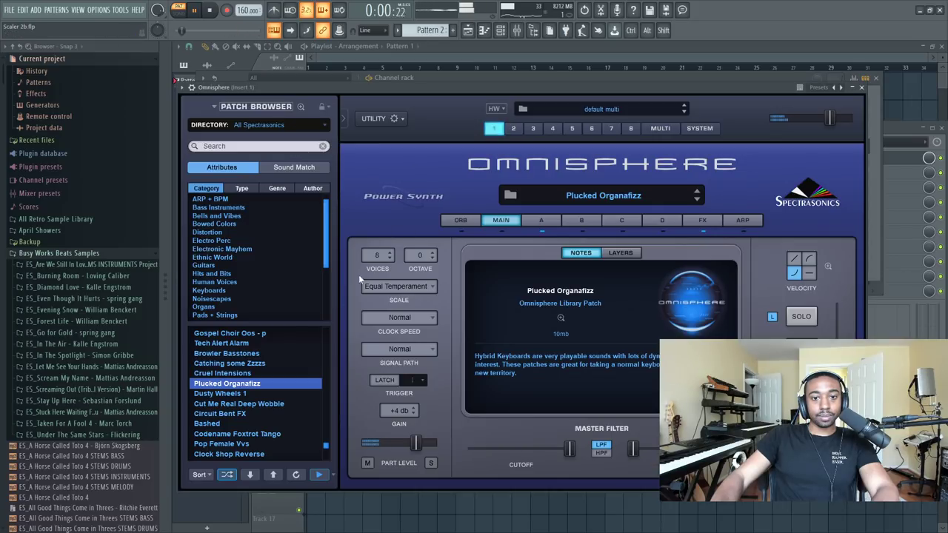
scroll(283, 381, down, 2)
scroll(282, 393, up, 1)
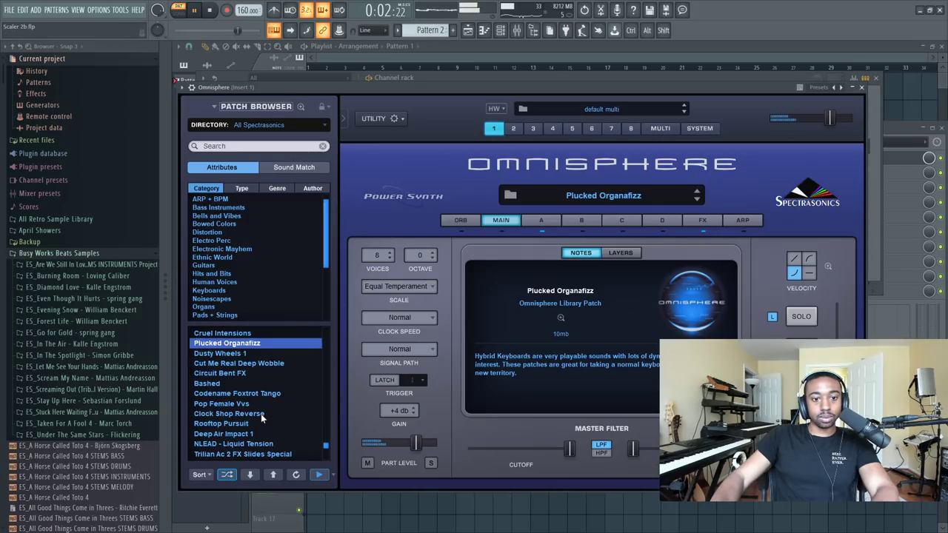
scroll(254, 420, down, 1)
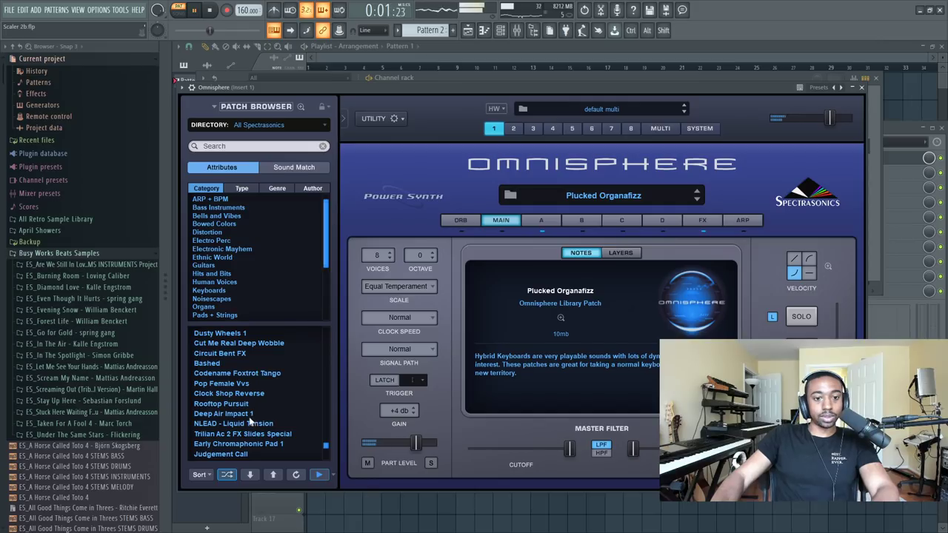
click(240, 414)
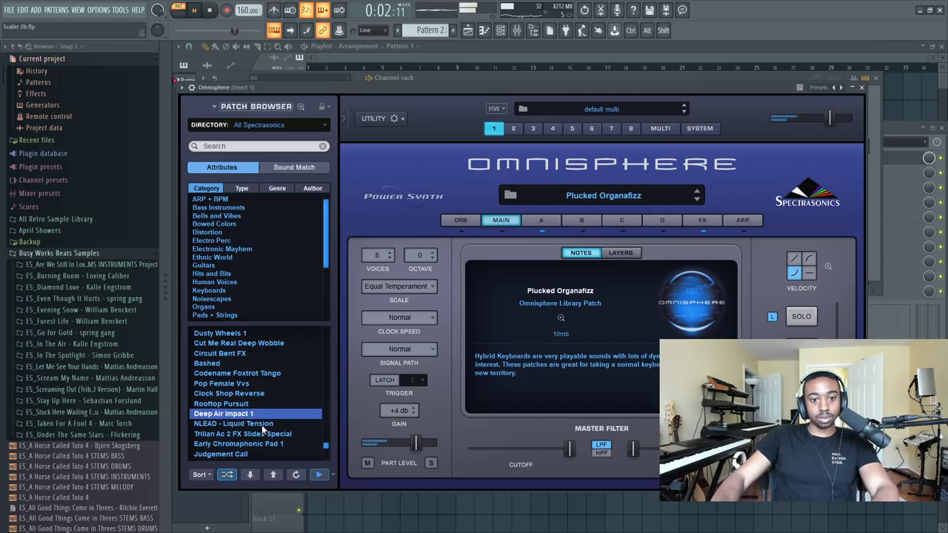
key(space)
drag(406, 88, 367, 114)
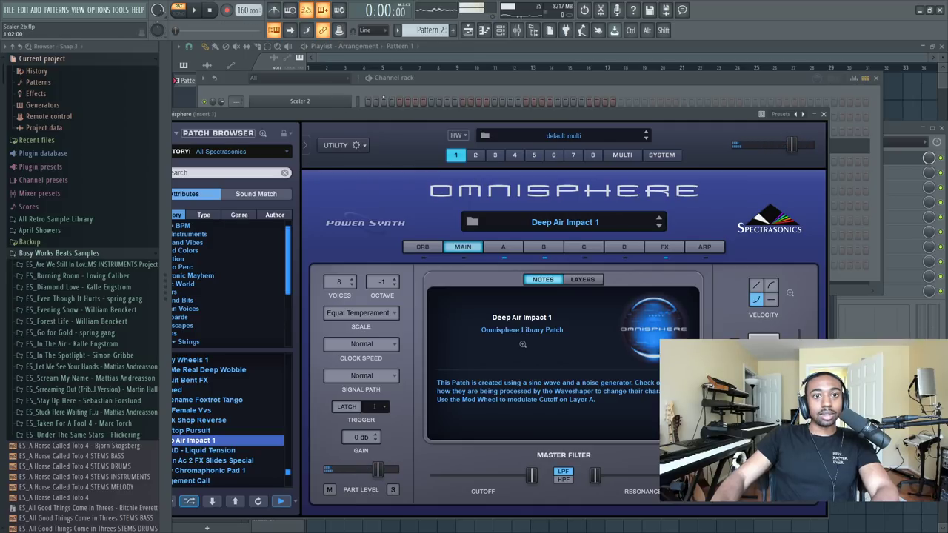
click(437, 84)
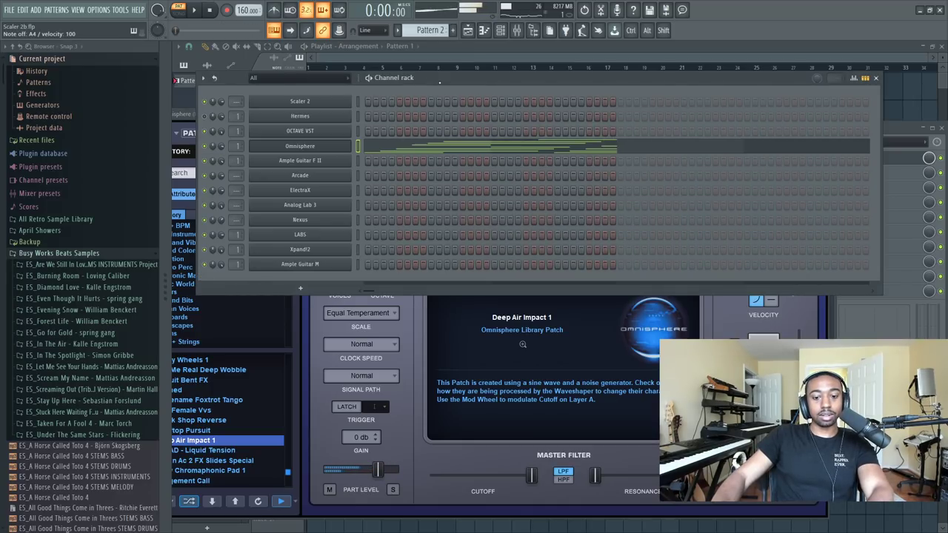
- Load Omnisphere's Eurosphere 2 patch, play the arpeggio through it and close the plugin
click(403, 417)
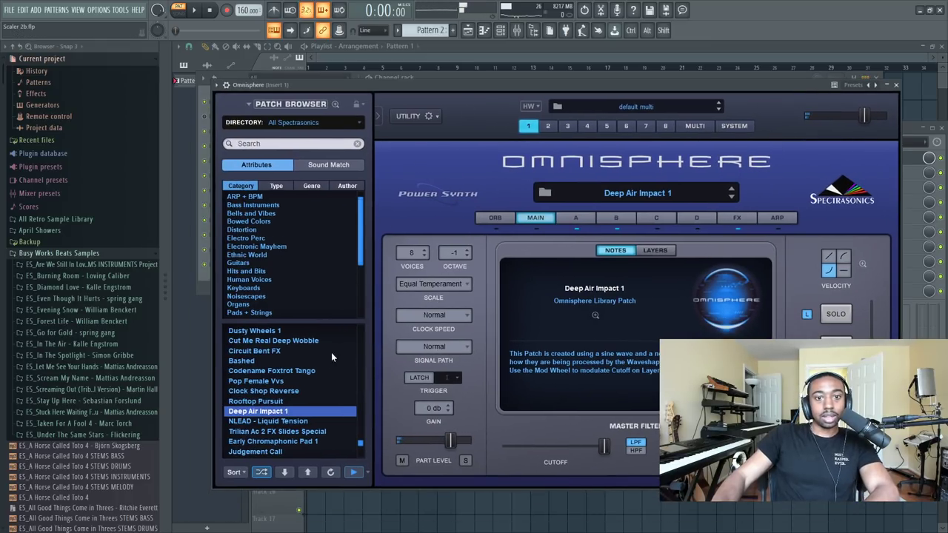
scroll(314, 393, down, 3)
click(274, 402)
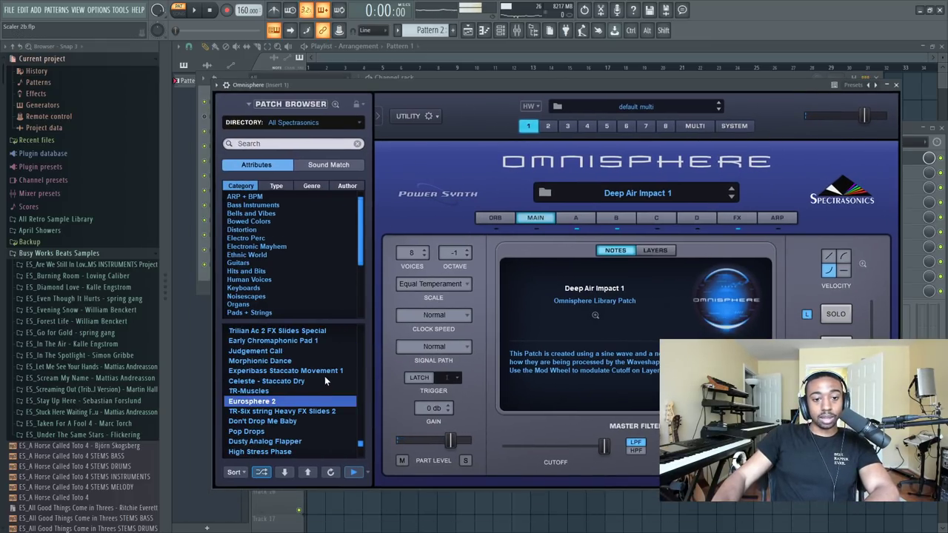
click(196, 13)
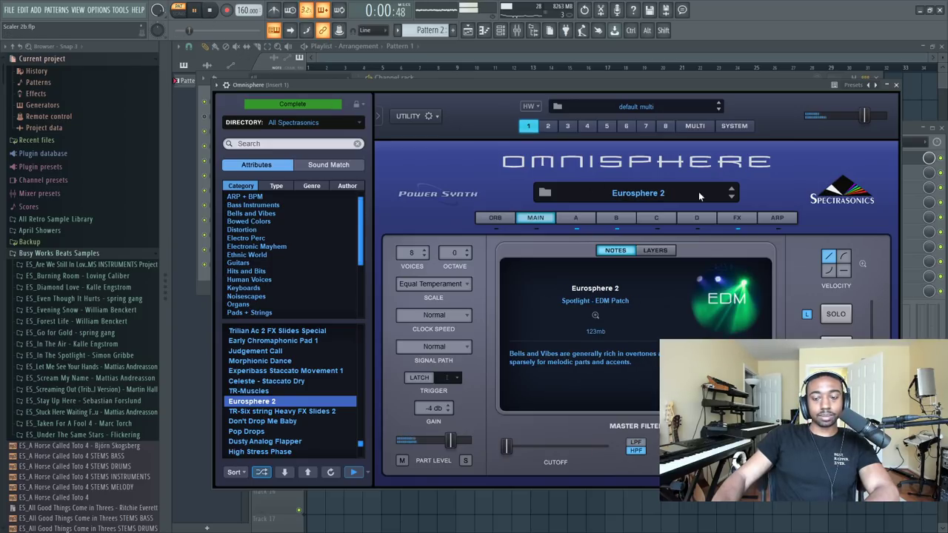
click(896, 85)
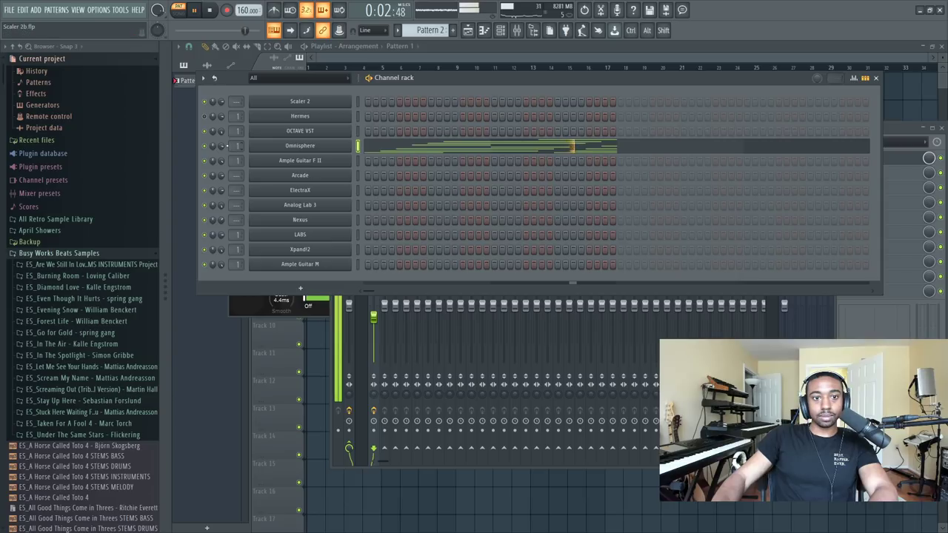
- Try shortening the Omnisphere notes with the piano roll articulator at no variation, and undo the change
click(395, 149)
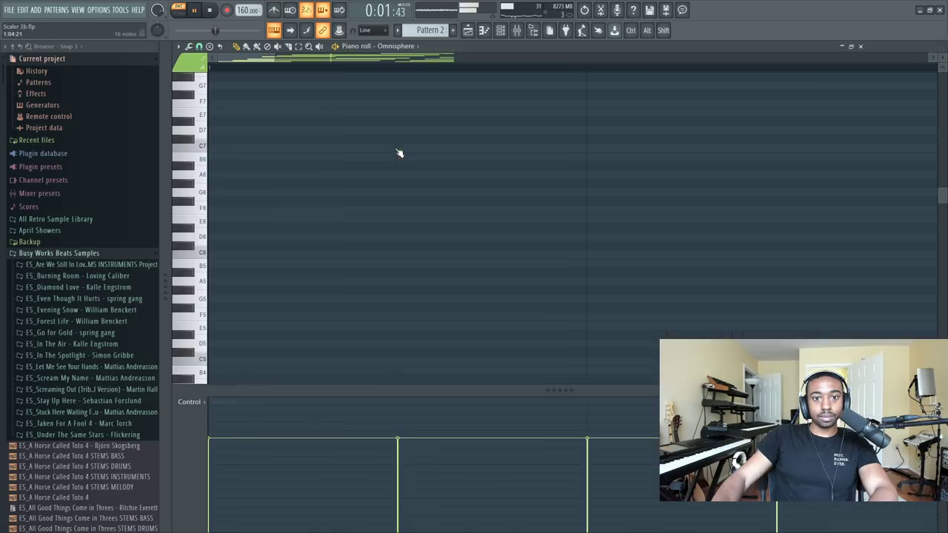
key(alt+l)
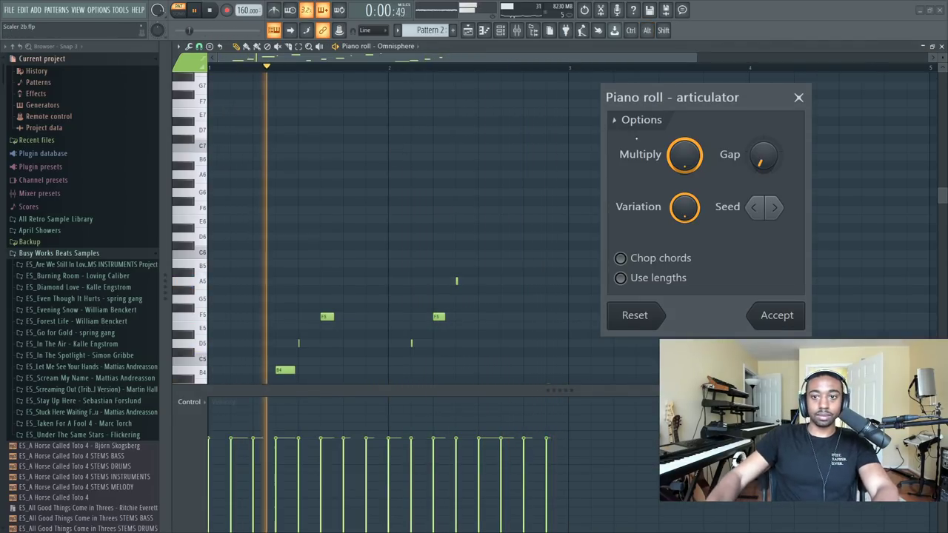
mouse_move(763, 156)
mouse_down()
mouse_move(764, 112)
mouse_move(763, 150)
mouse_up()
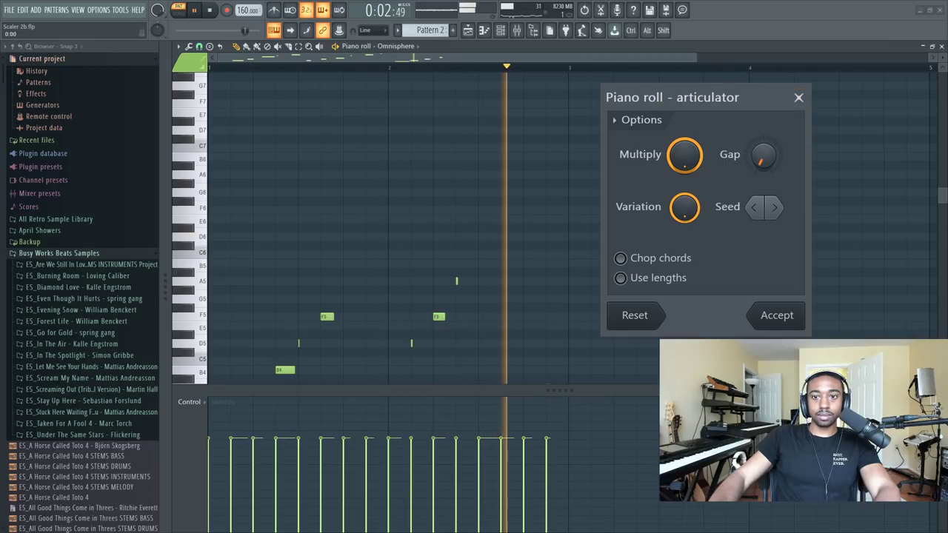
drag(684, 207, 684, 260)
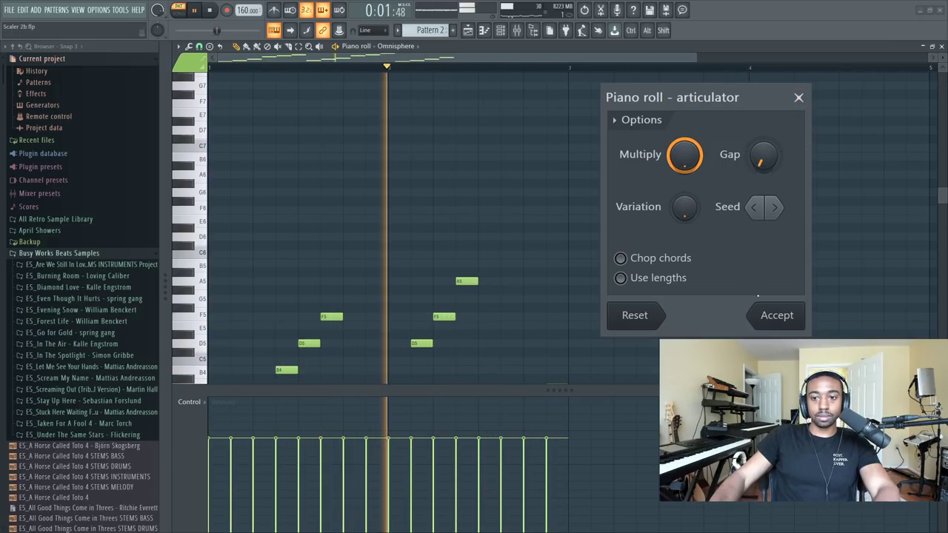
key(Escape)
scroll(622, 254, down, 5)
key(space)
click(941, 46)
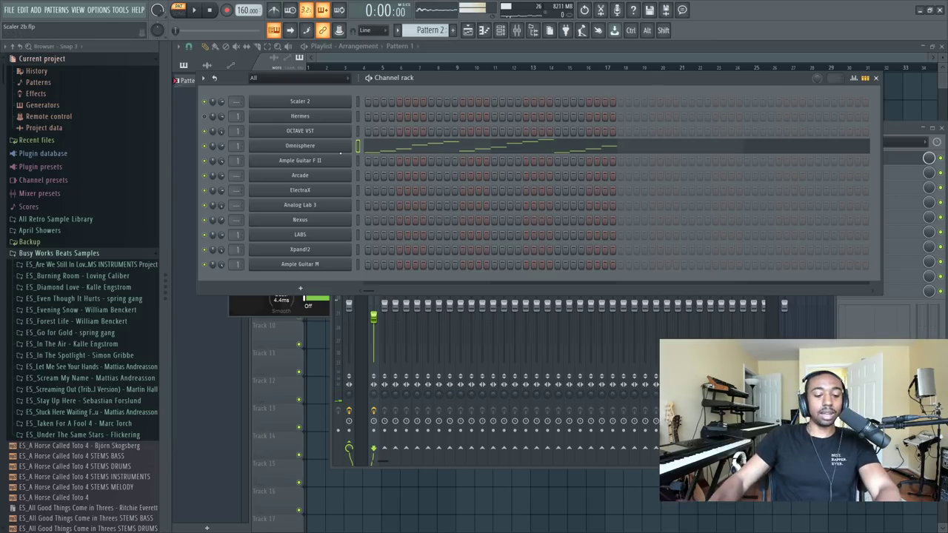
key(ctrl+z)
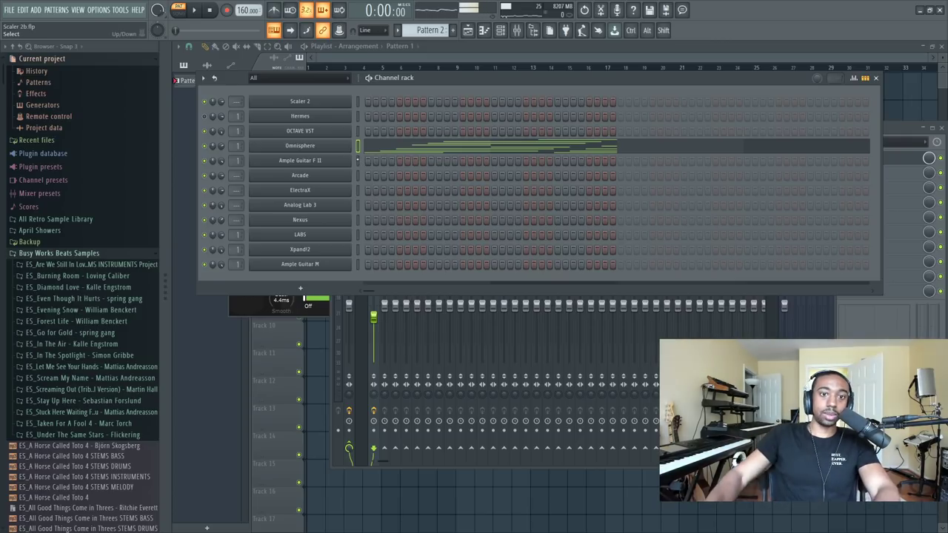
- Search Omnisphere's patches for "gang", load Halloween Seq and close the plugin
click(326, 146)
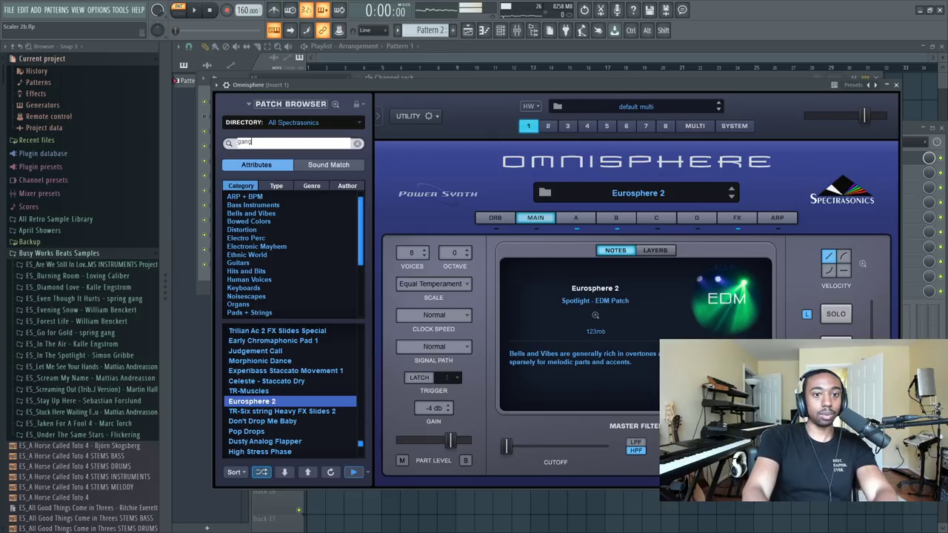
key(Return)
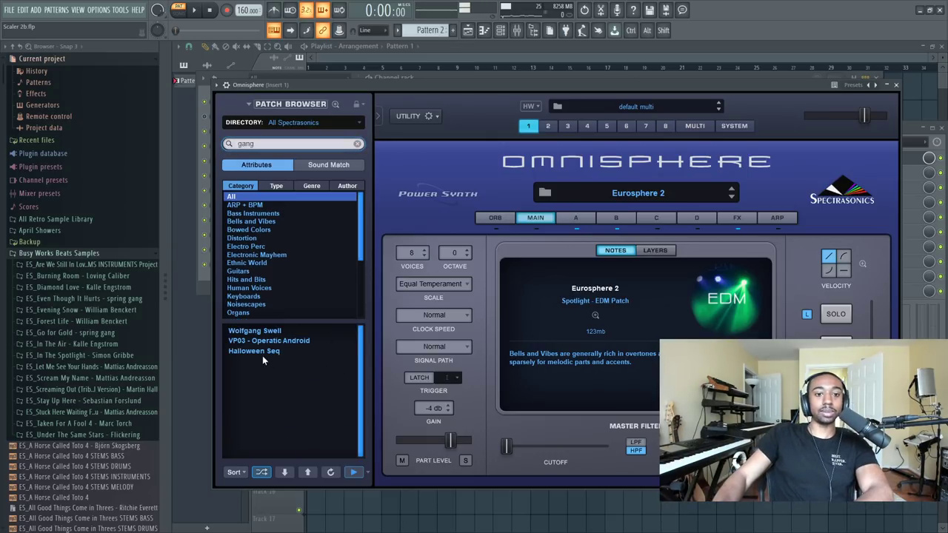
click(262, 352)
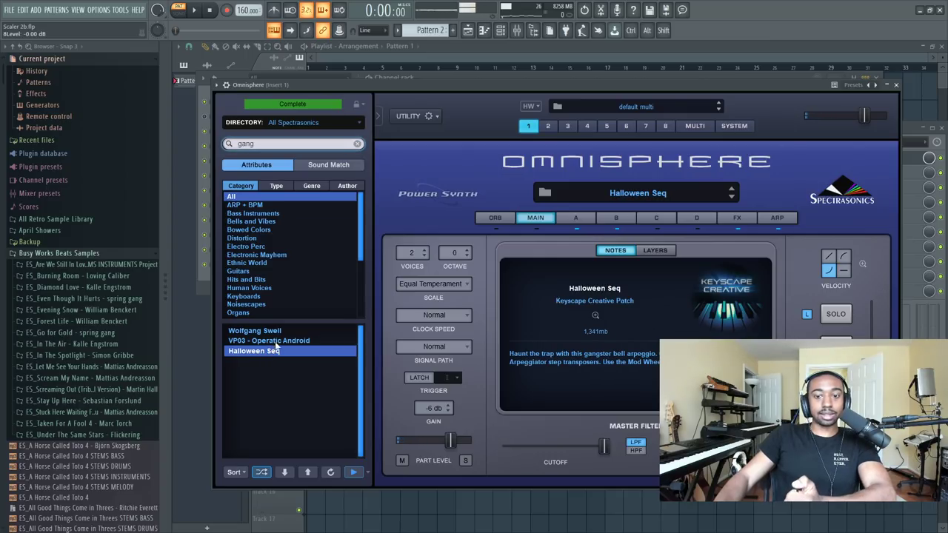
click(896, 84)
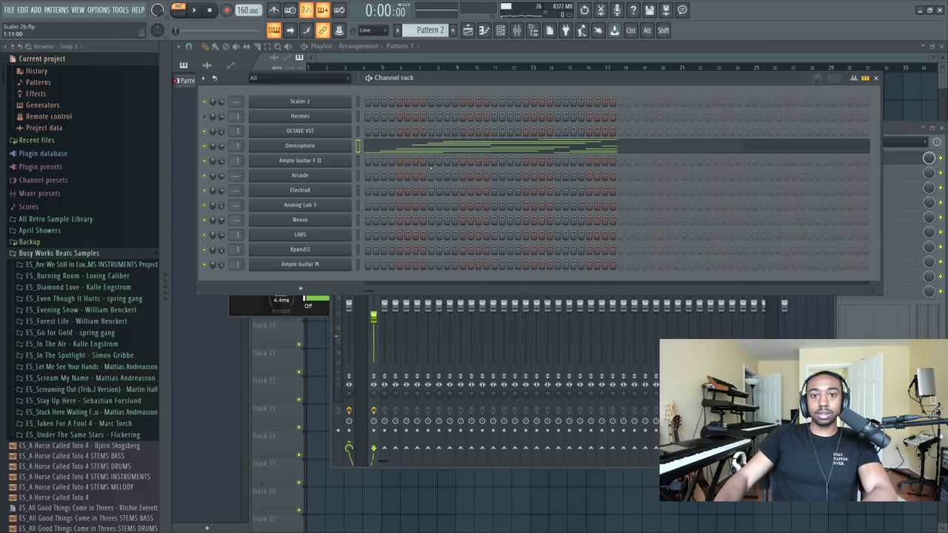
- Turn off the Halloween Seq patch's built-in arpeggiator and audition the Omnisphere pattern with it
click(325, 146)
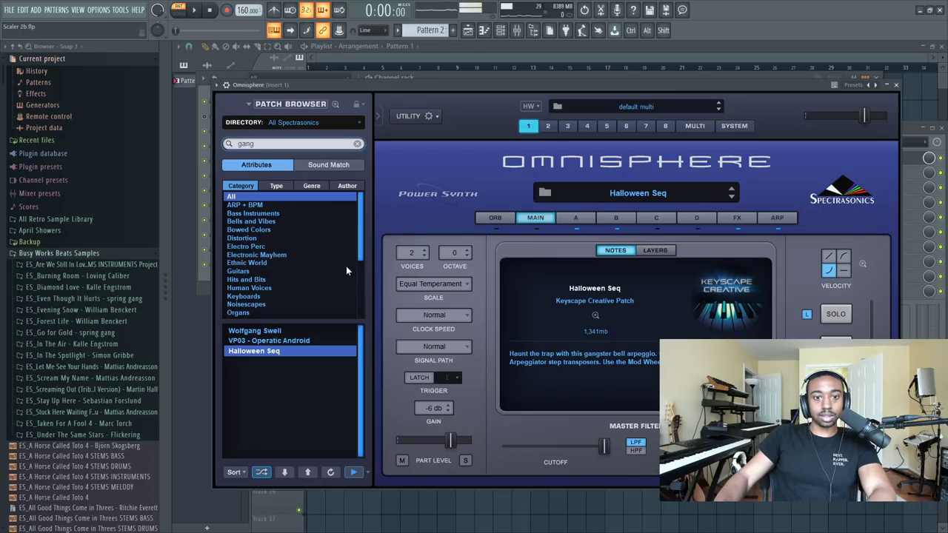
click(774, 217)
click(577, 252)
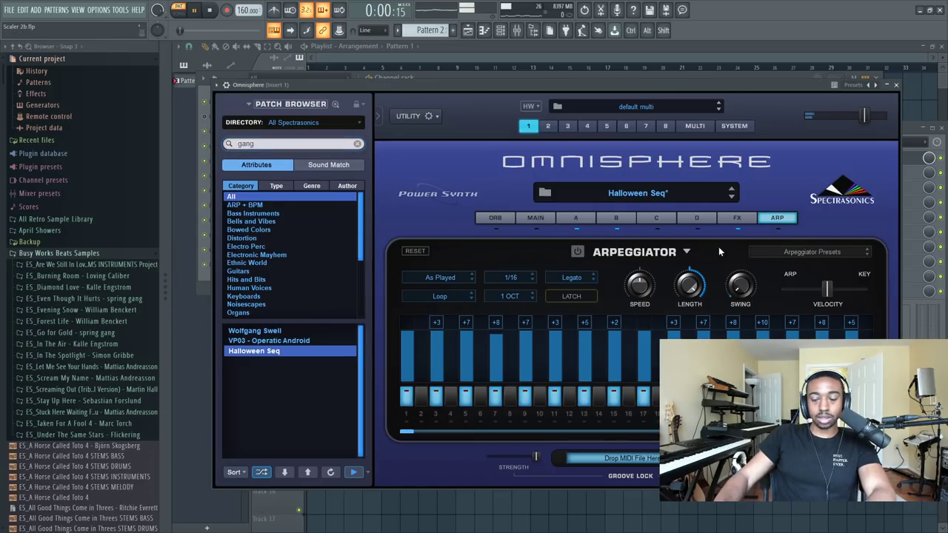
click(896, 85)
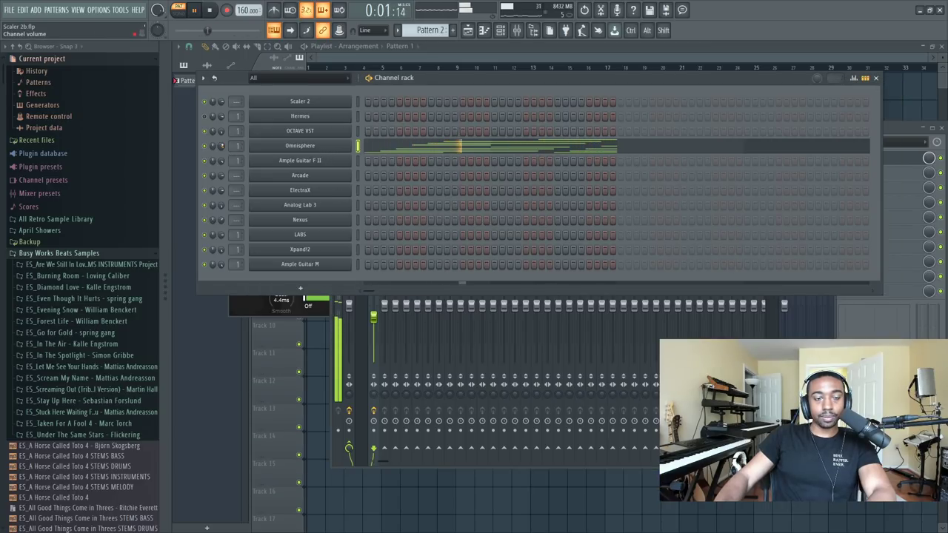
key(space)
- Reopen Omnisphere and view the patch's Orb page before returning to its Main page
click(289, 147)
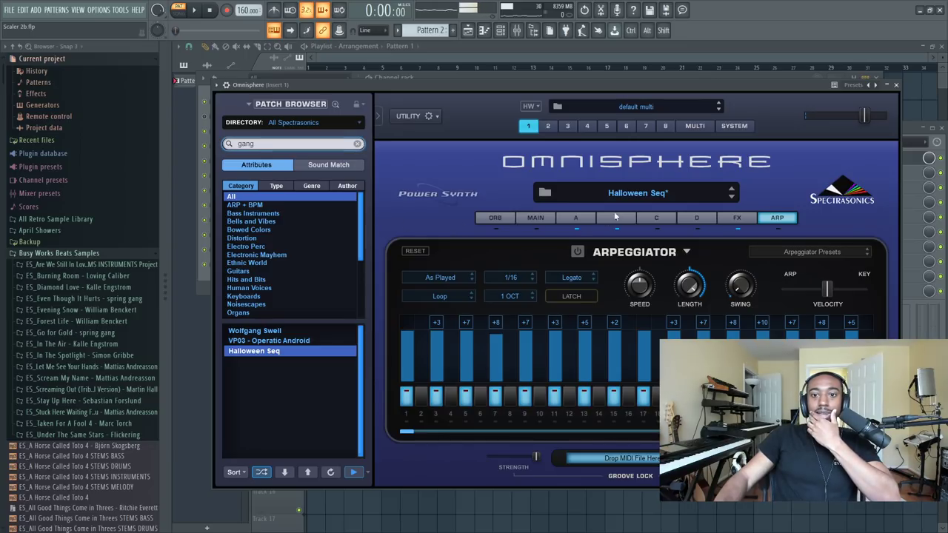
click(494, 218)
click(535, 217)
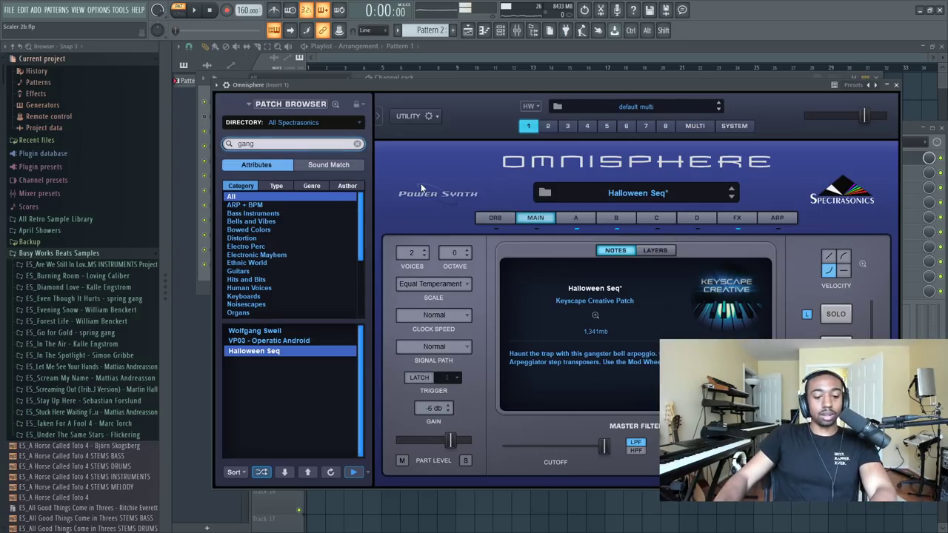
- Switch to OBS to check the recording, and minimise it to return to Omnisphere
key(super+t)
click(109, 523)
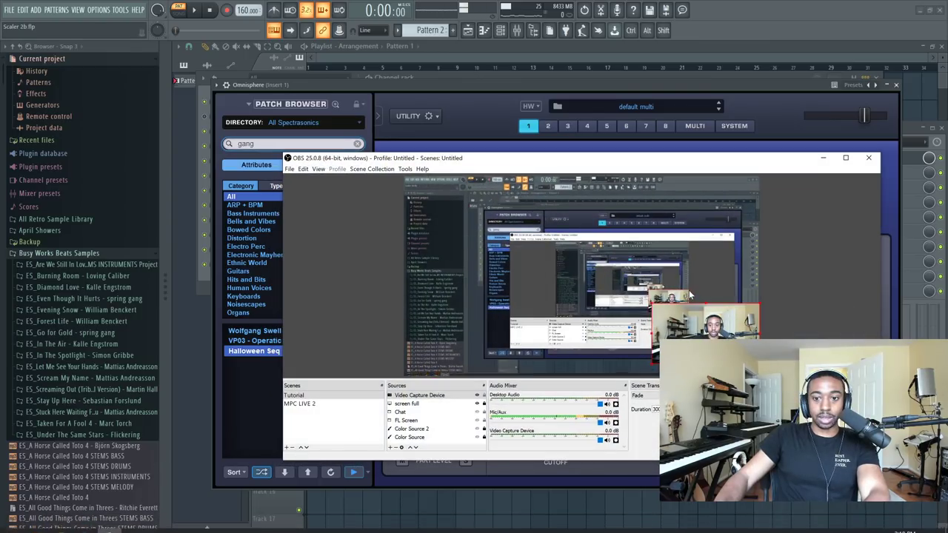
click(823, 157)
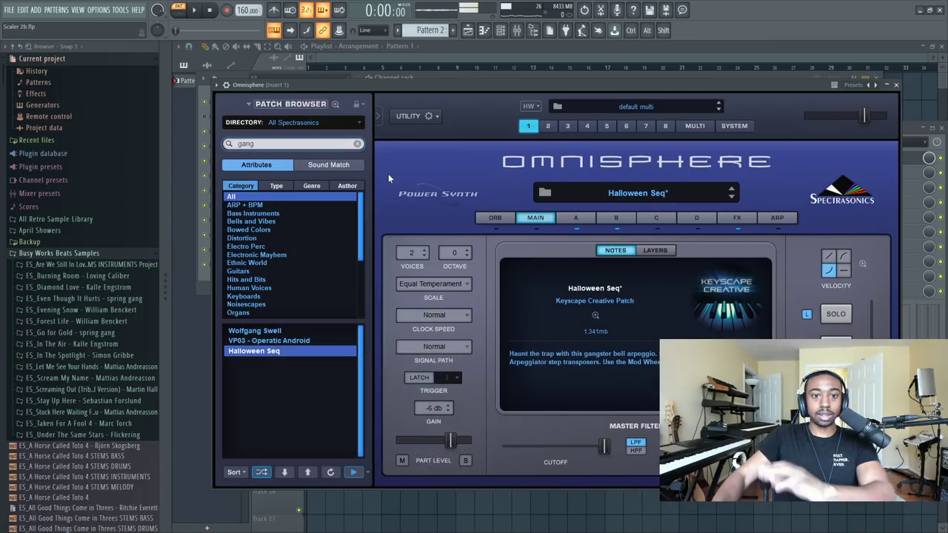
- Change the Omnisphere patch directory to Omnisphere Library and load the Synergistic Virus Melodies patch
click(357, 123)
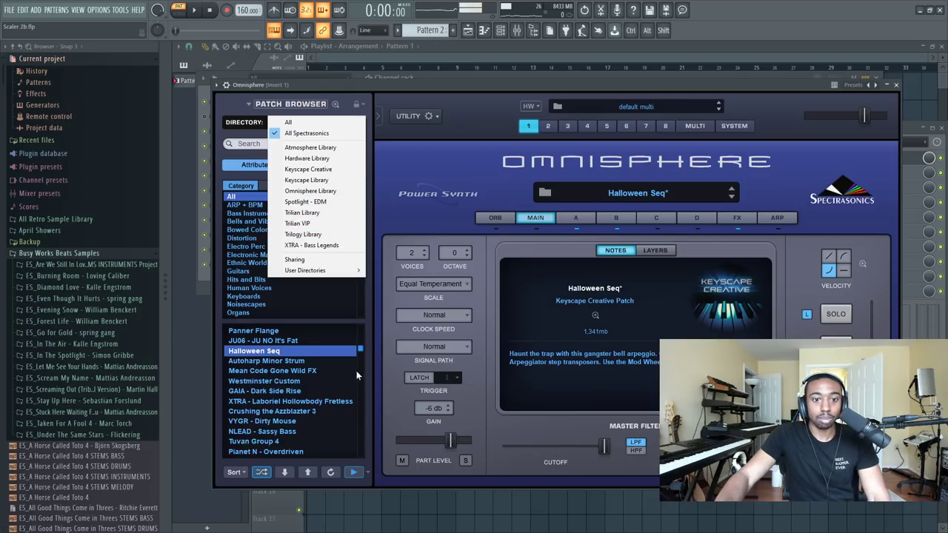
click(380, 377)
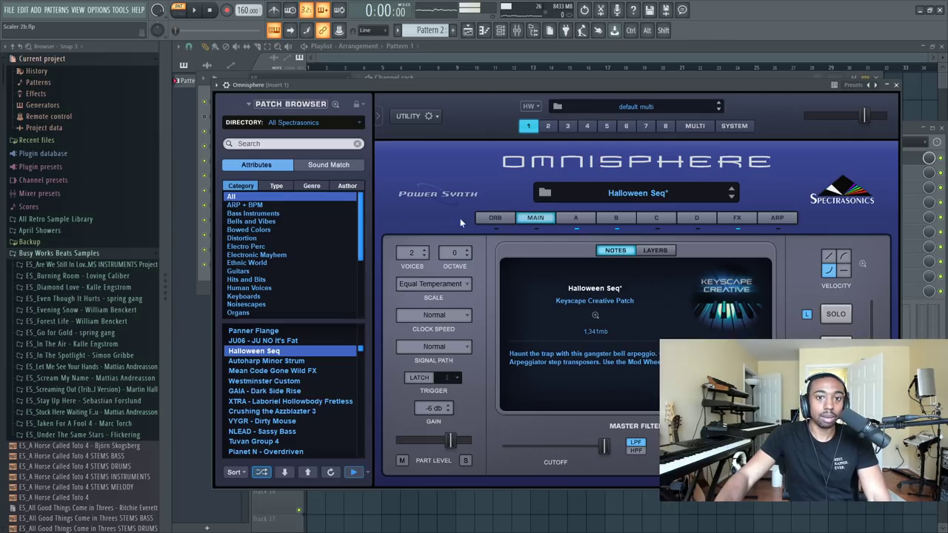
click(322, 123)
click(308, 186)
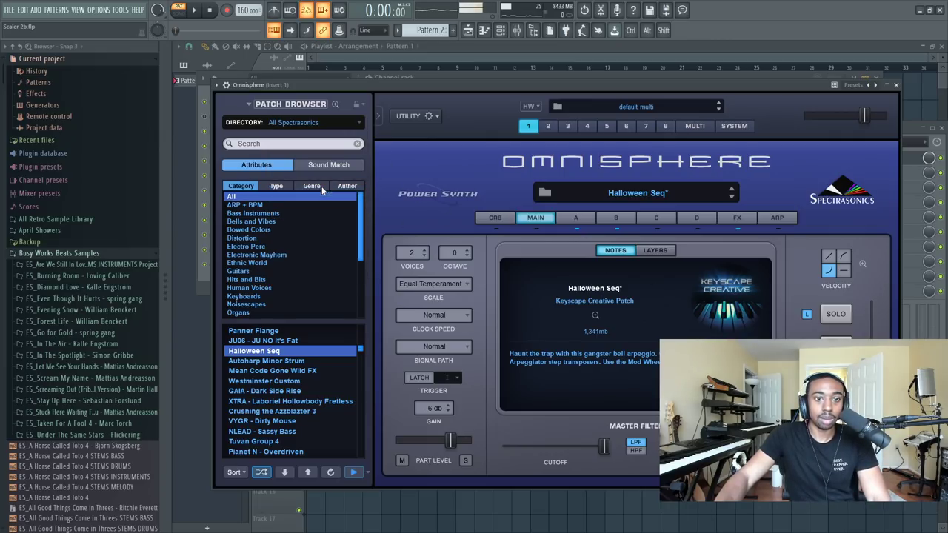
scroll(298, 404, down, 2)
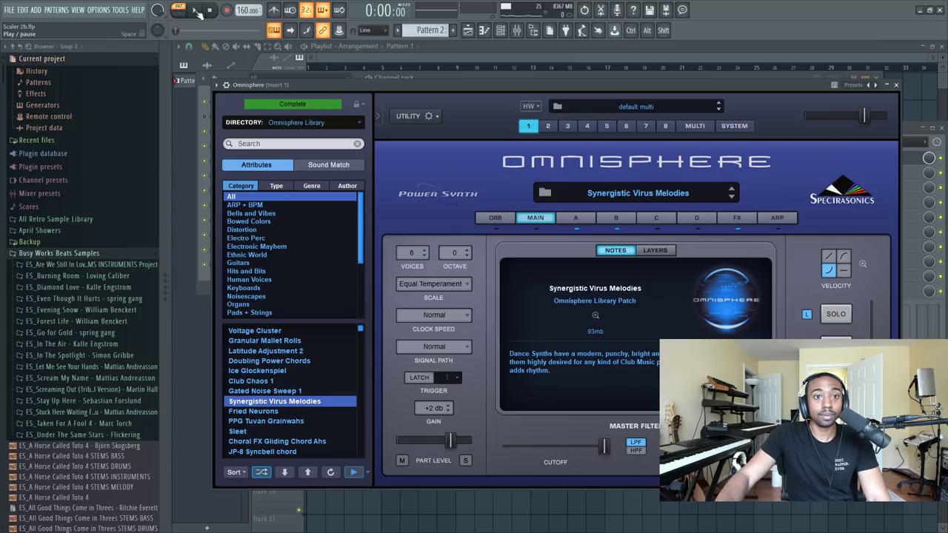
- Close Omnisphere and cut its notes from Pattern 2
click(895, 84)
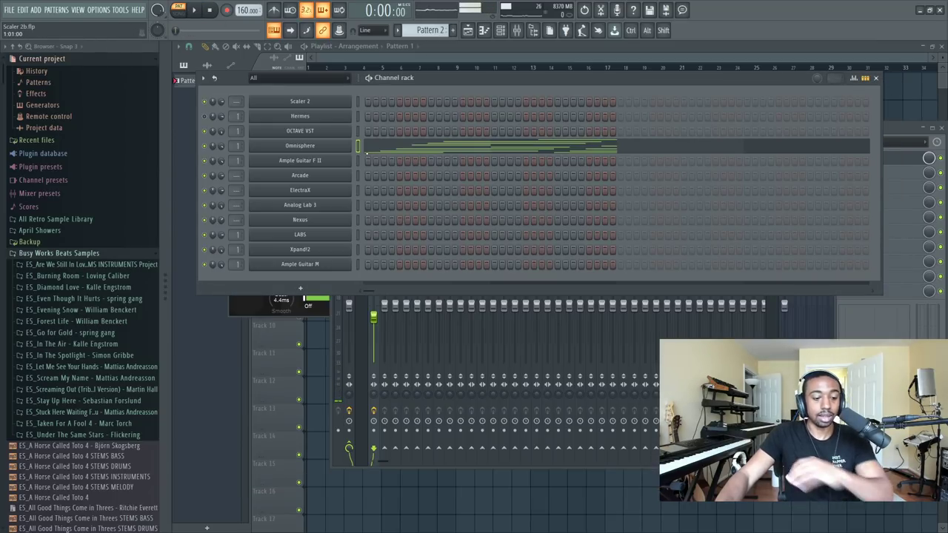
key(ctrl+x)
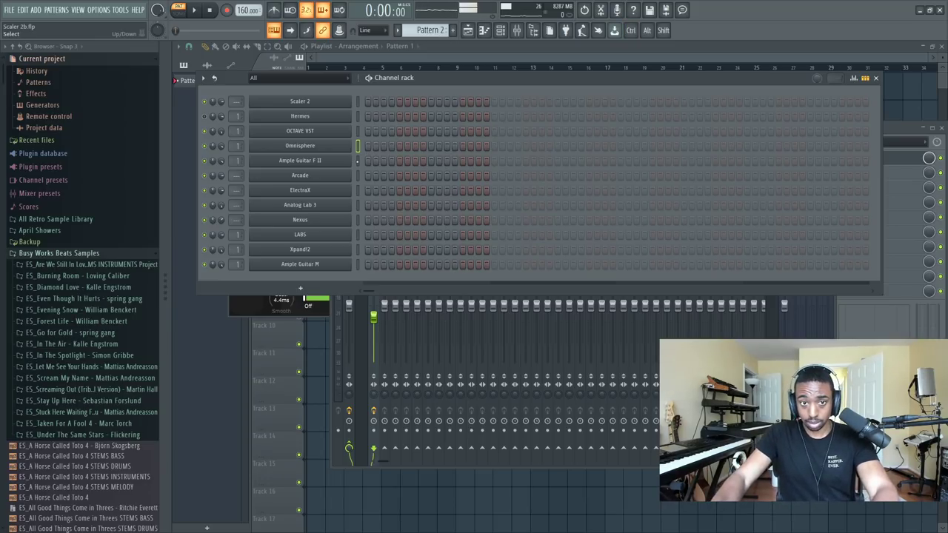
- Look at the Ample Guitar F II and Ample Guitar M plugins, closing each one
click(322, 162)
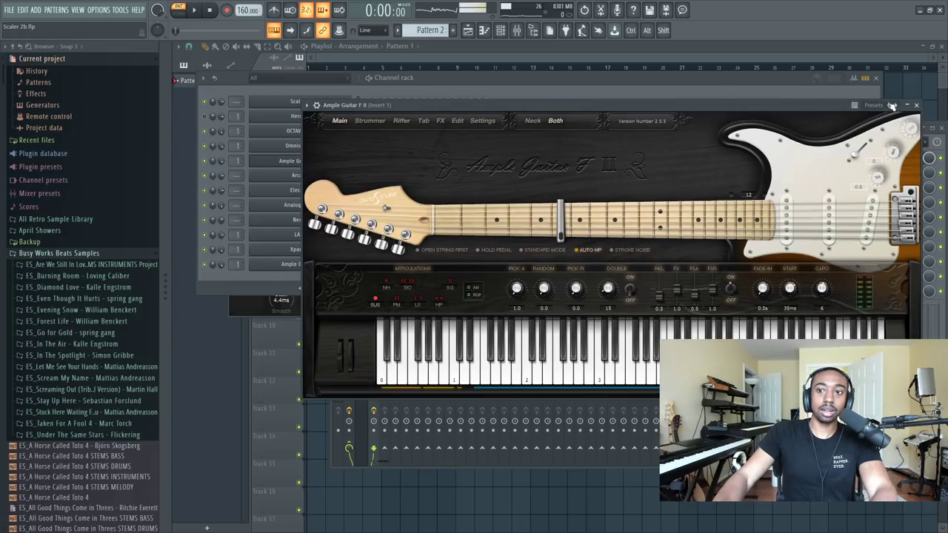
click(917, 106)
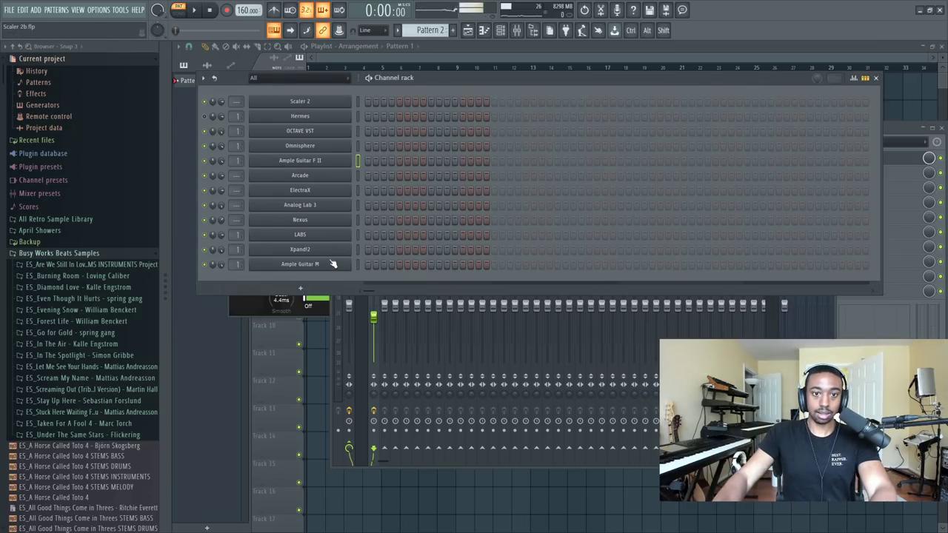
click(330, 262)
click(818, 117)
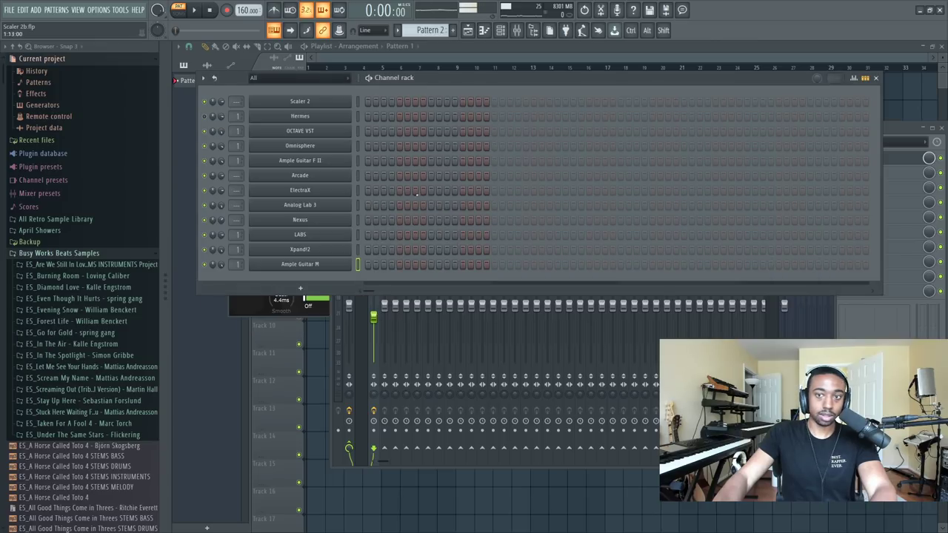
- Open Ample Guitar M's piano roll, snap to 1/3 beat, and add a B4 note about two thirds of a beat long at the start
right_click(351, 268)
click(381, 270)
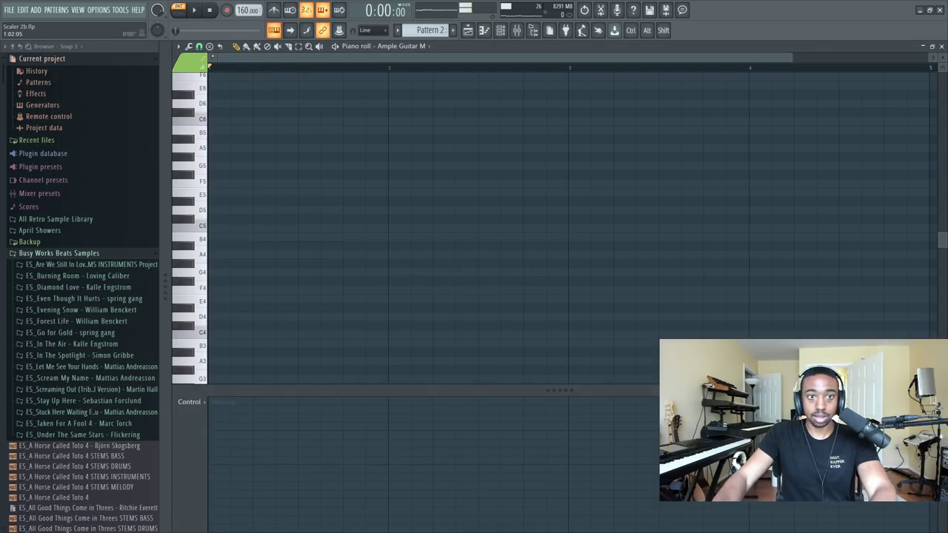
click(199, 46)
click(231, 258)
click(216, 238)
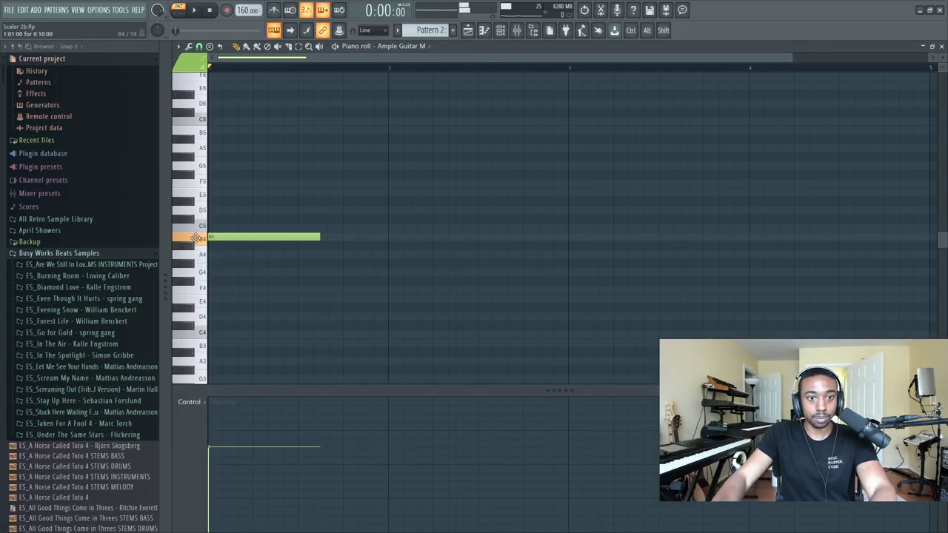
drag(315, 237, 242, 229)
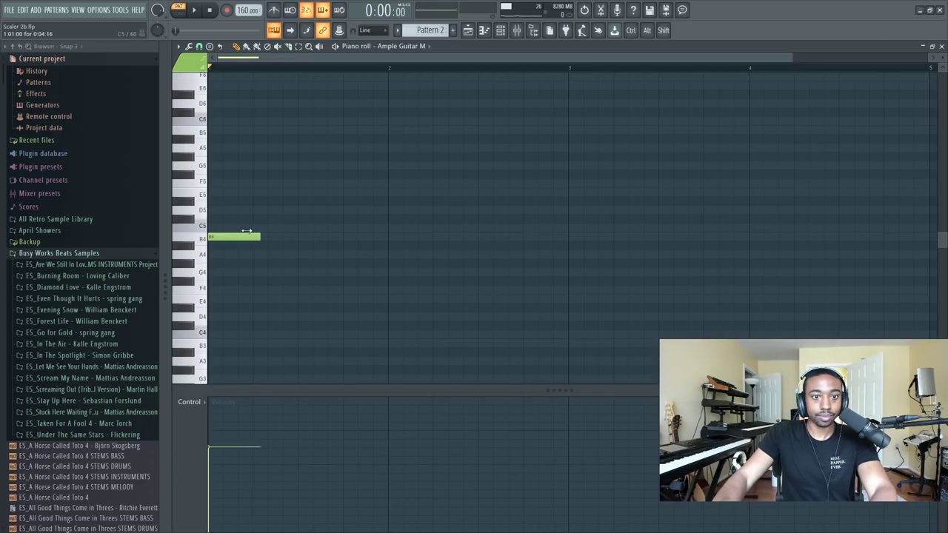
click(199, 46)
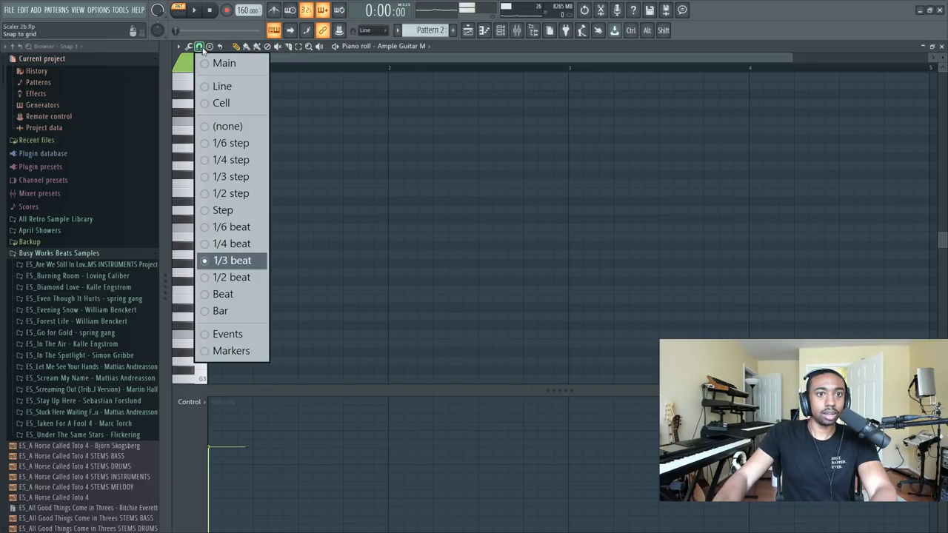
click(230, 259)
drag(245, 237, 238, 236)
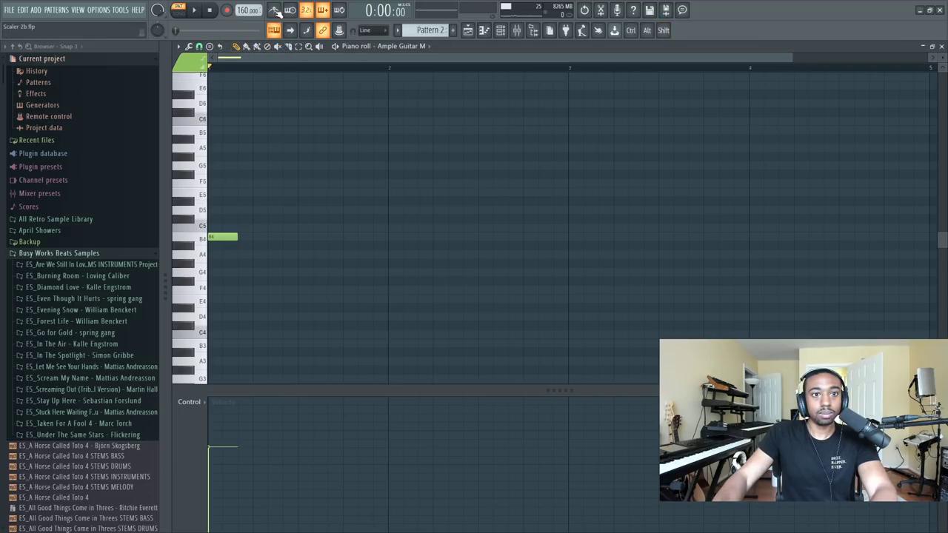
- Turn on the metronome and add F#5 and G5 notes following the B4 note, auditioning the figure
click(241, 175)
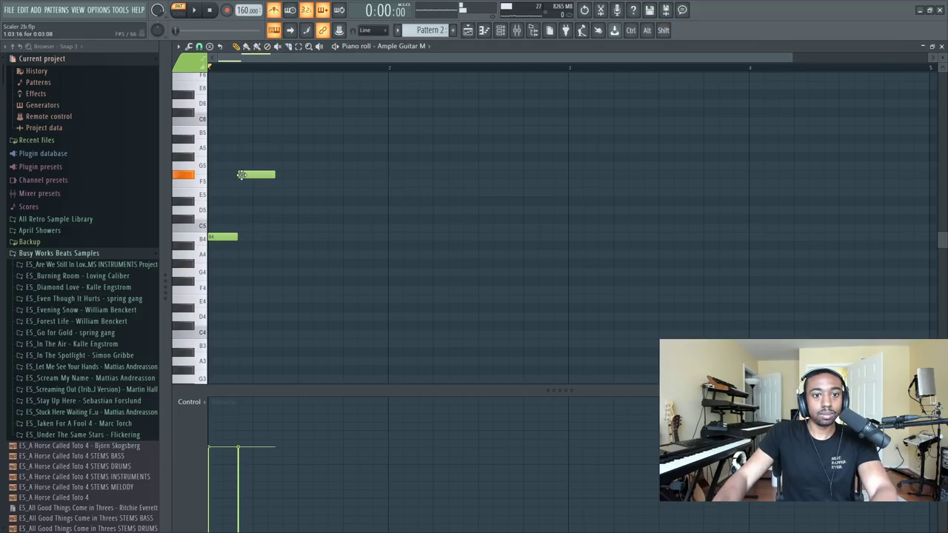
drag(280, 158, 276, 166)
key(space)
drag(326, 147, 226, 236)
key(space)
- Bypass the HalfTime effect on mixer Insert 1 and play the guitar notes
click(515, 31)
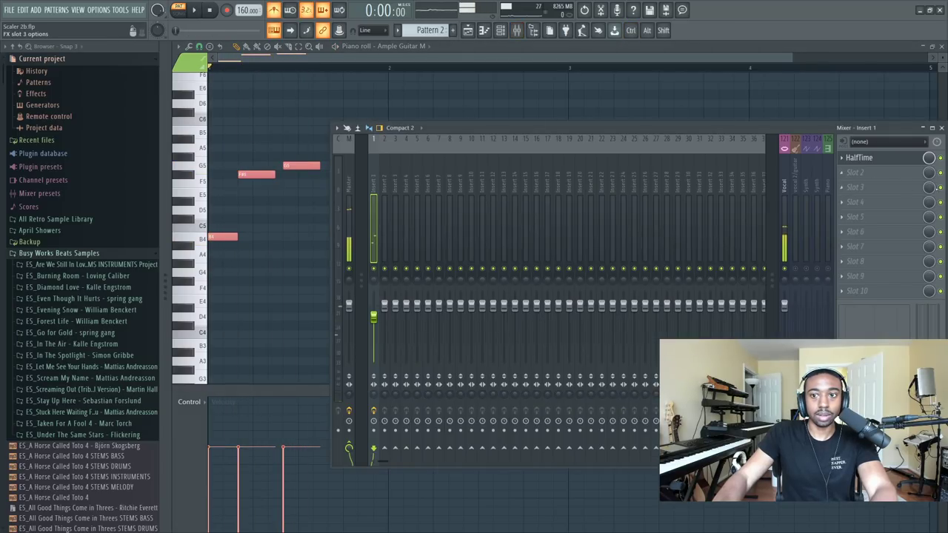
click(573, 88)
key(space)
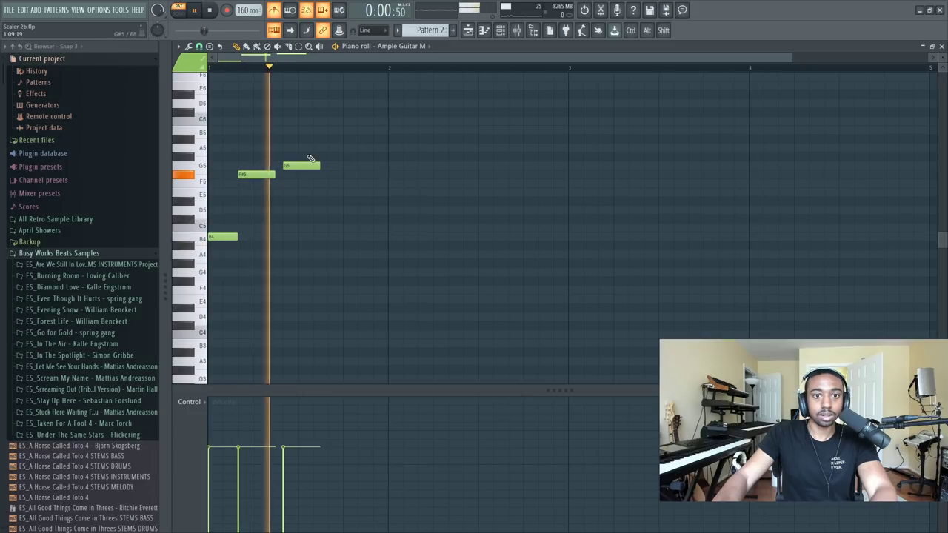
- Move the G5 note earlier to follow the F#5 closely, shorten it to end at beat 3, and audition the figure
drag(288, 164, 274, 165)
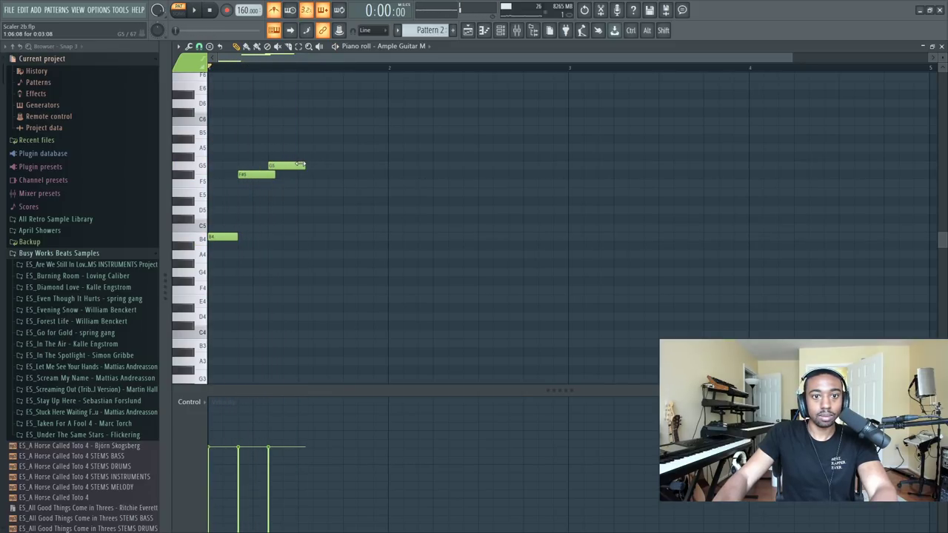
drag(304, 165, 297, 165)
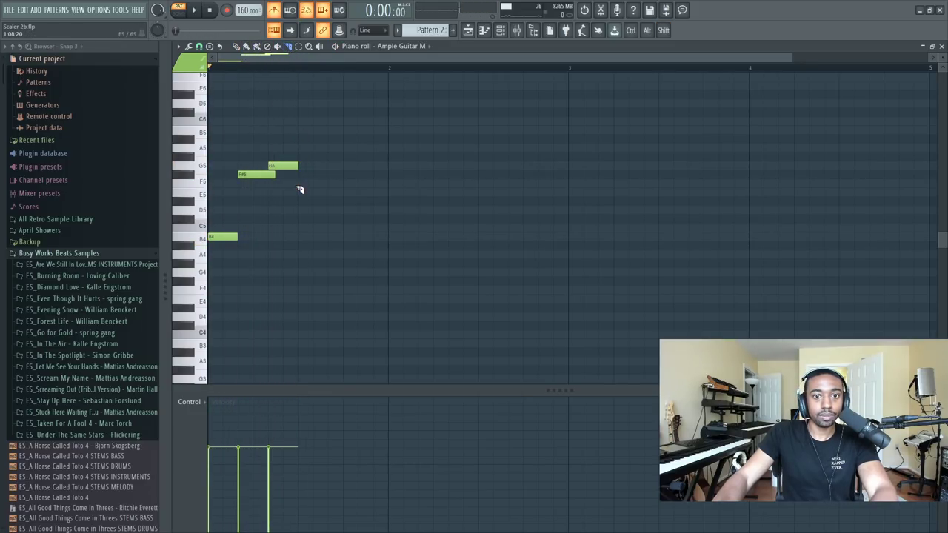
key(space)
- Duplicate the B4, F#5 and G5 figure until it repeats four times across two bars
mouse_move(316, 120)
mouse_down()
mouse_move(207, 261)
mouse_move(315, 232)
mouse_up()
drag(503, 311, 237, 158)
drag(218, 236, 400, 238)
drag(588, 250, 222, 116)
- Try the guitar pattern an octave higher, and transpose it back down an octave
key(ctrl+Up)
scroll(225, 129, up, 3)
key(space)
key(ctrl+Down)
scroll(219, 249, down, 2)
key(space)
scroll(207, 267, down, 1)
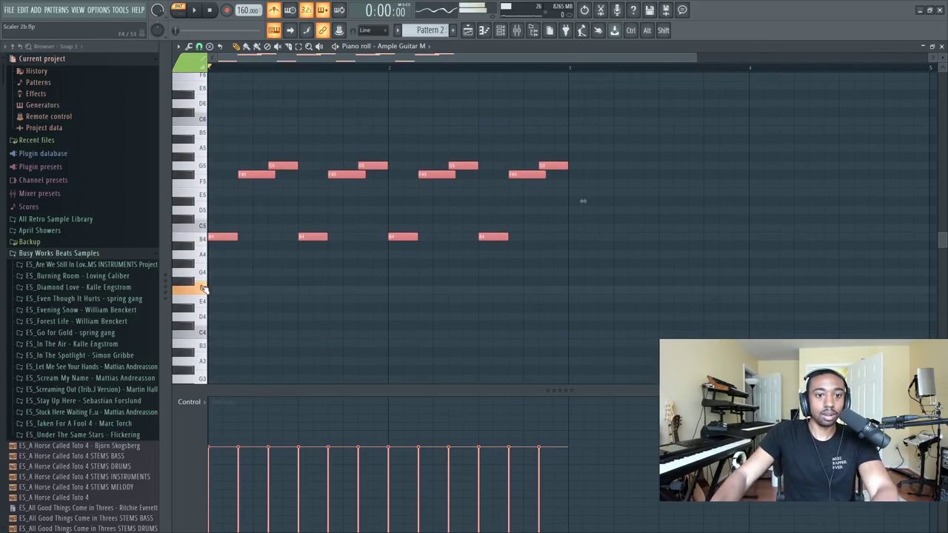
- Add half-bar bass notes B3, E4, G4 and F#4 under the four figures and play the result
click(222, 344)
drag(244, 343, 304, 343)
click(299, 299)
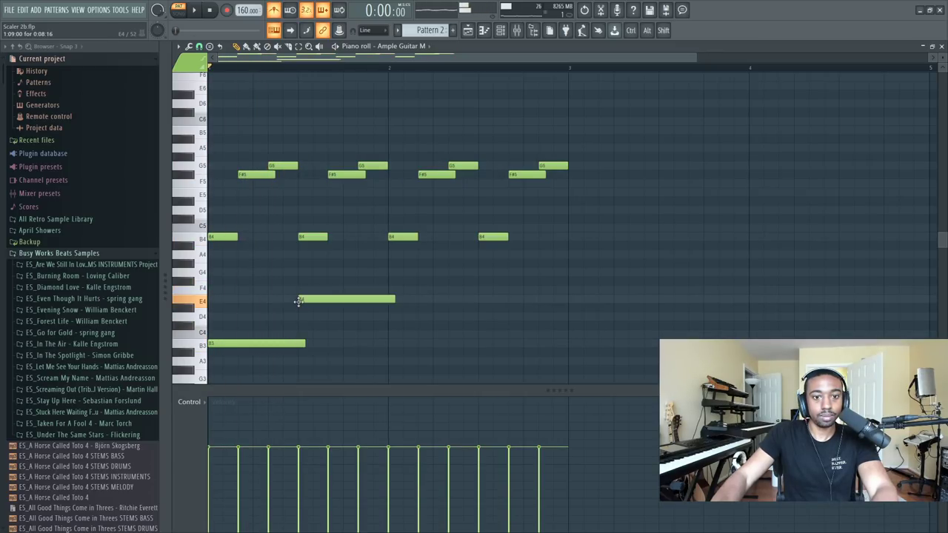
drag(388, 264, 389, 272)
click(479, 289)
drag(479, 288, 260, 335)
key(space)
- Audition the bass notes and slice the last one off at the end of bar 2
drag(542, 365, 256, 269)
ctrl+click(636, 234)
key(space)
key(space)
click(288, 47)
drag(569, 159, 570, 287)
key(space)
click(235, 45)
- Raise the velocity of the F#5 notes and the third G5 note while the pattern plays
key(space)
click(328, 428)
drag(418, 432, 452, 429)
click(510, 431)
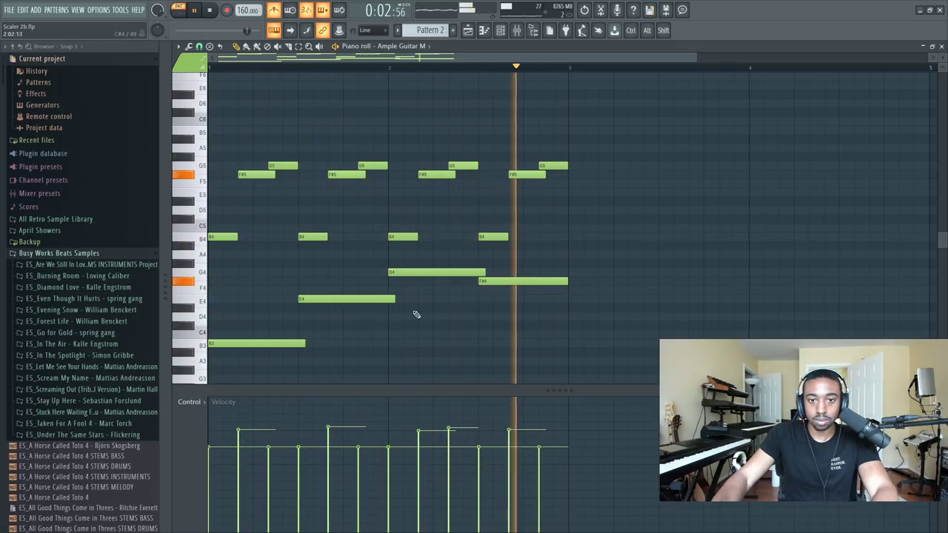
key(space)
- Strum the guitar notes with the Strumizer using alternate direction, and audition the result
key(alt+s)
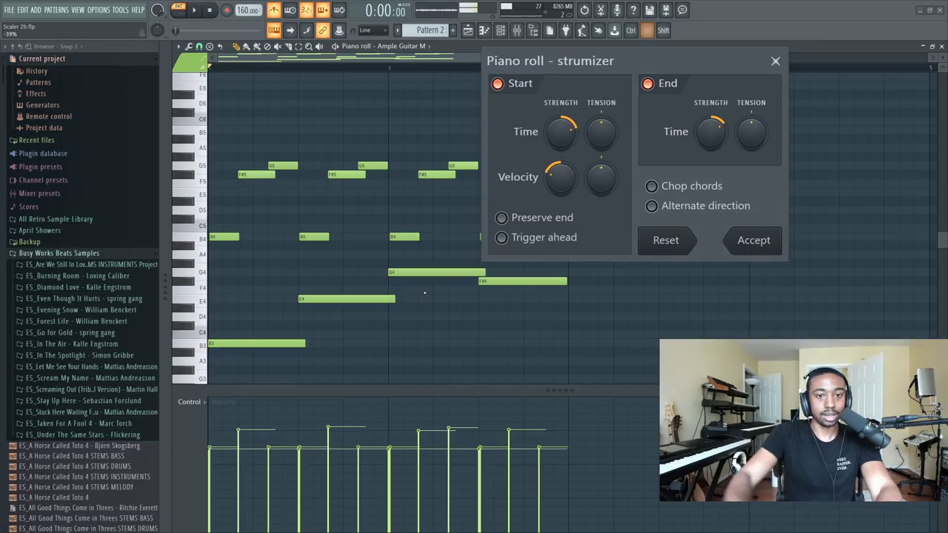
click(650, 206)
key(space)
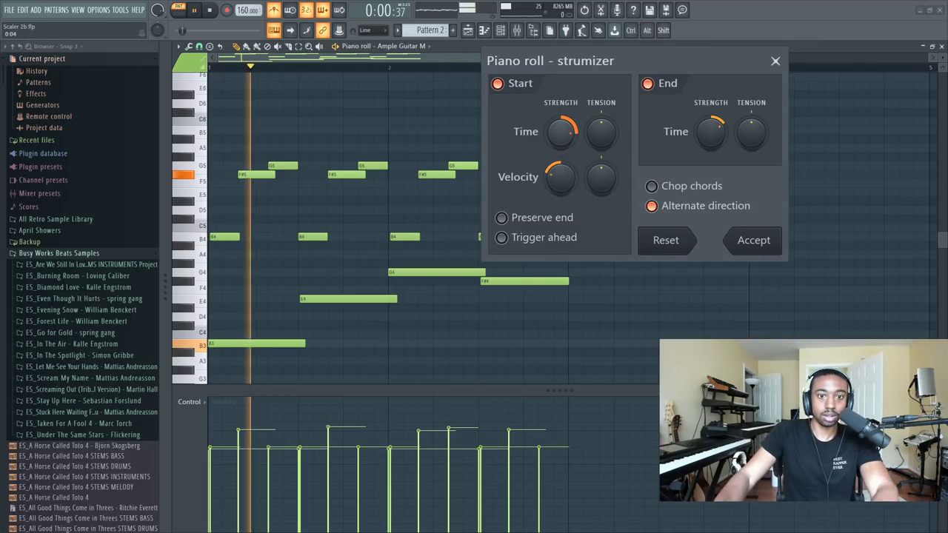
click(753, 241)
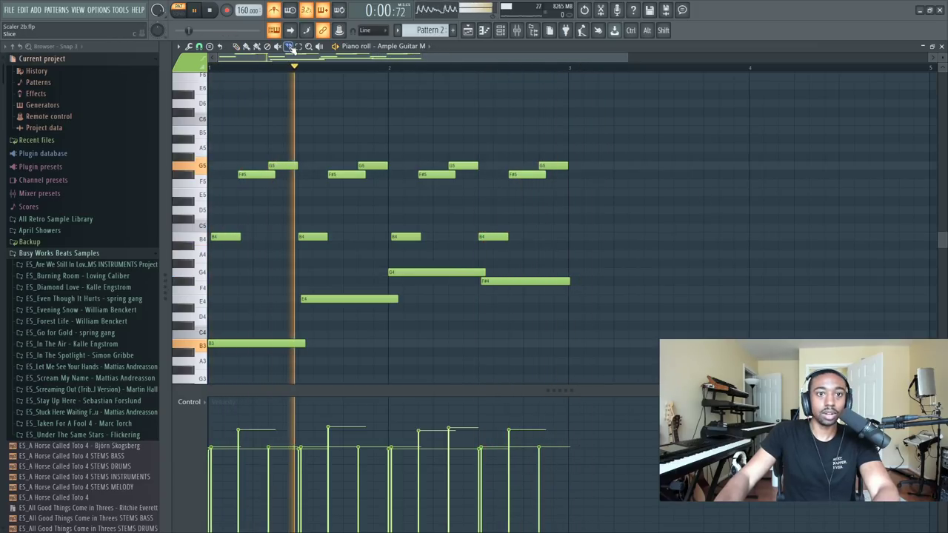
key(space)
- Close the piano roll and the mixer to return to the channel rack
click(942, 47)
drag(483, 127, 426, 201)
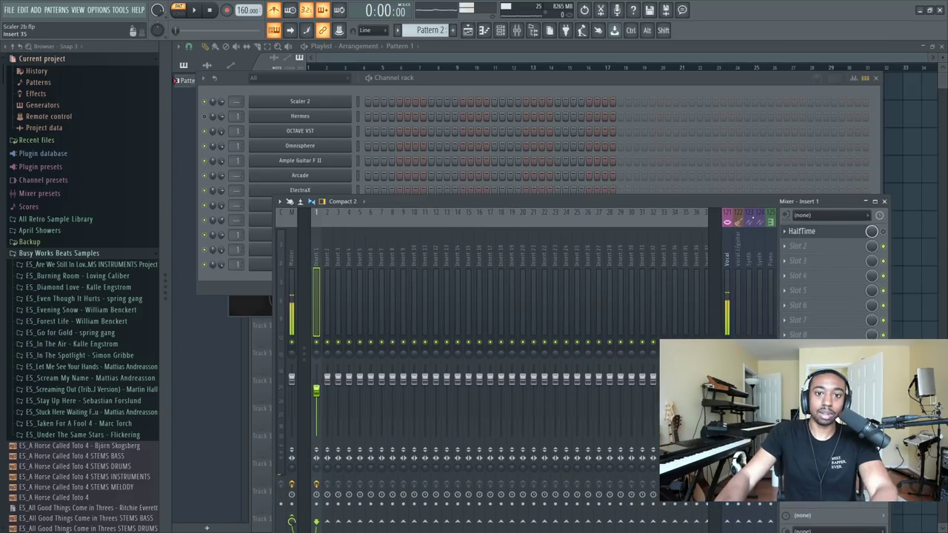
click(886, 201)
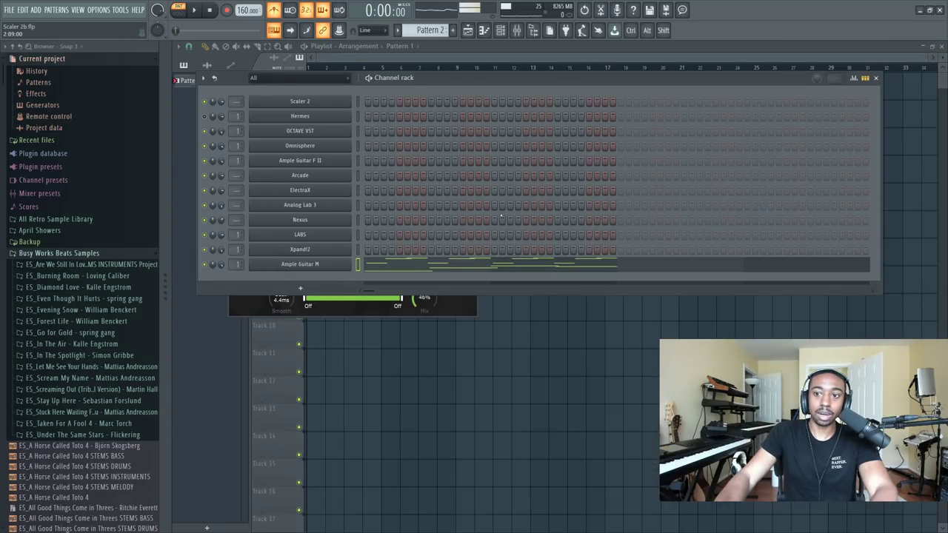
- Audition the pattern with the Ample Guitar M plugin open, and turn off the metronome
click(330, 266)
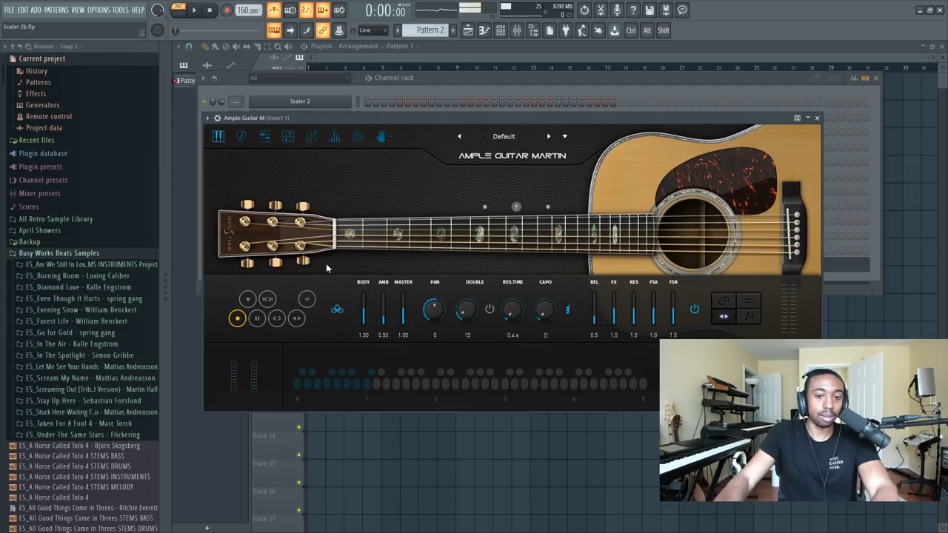
key(space)
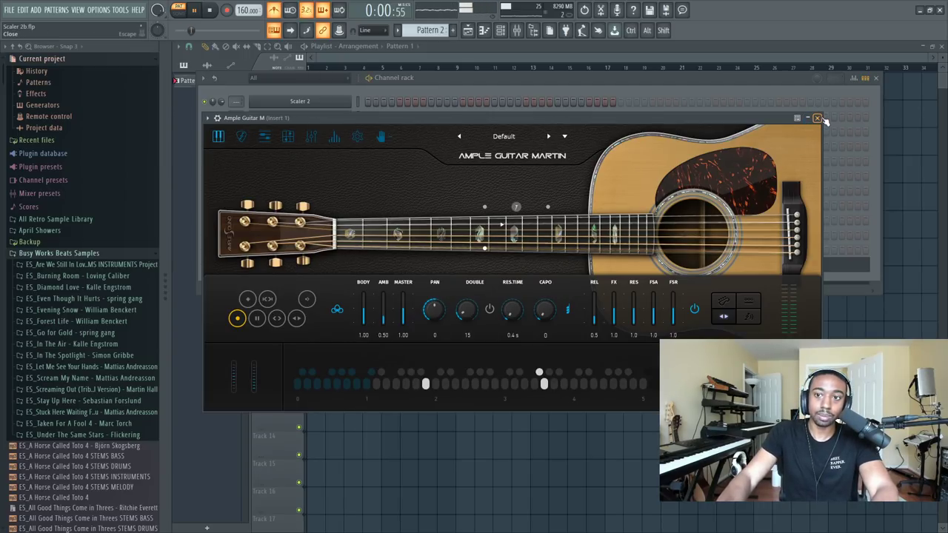
click(818, 119)
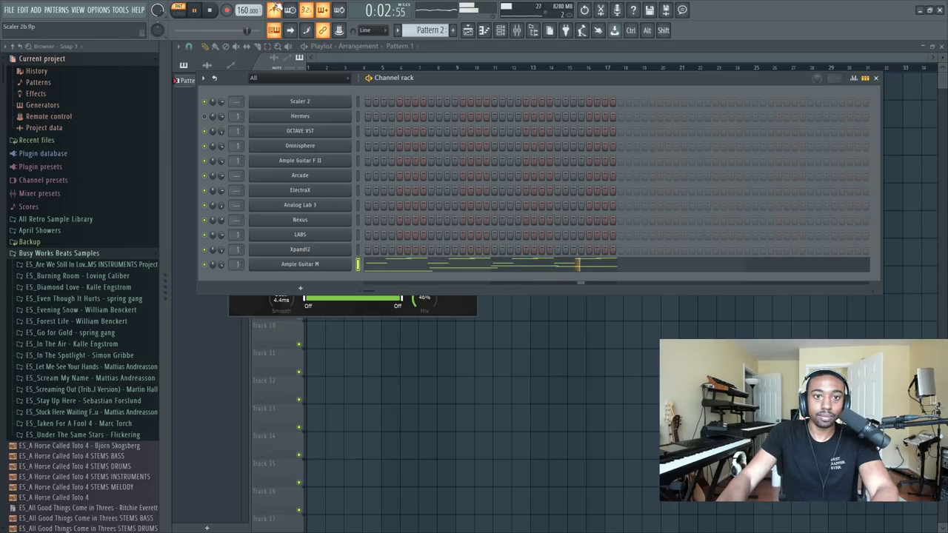
key(space)
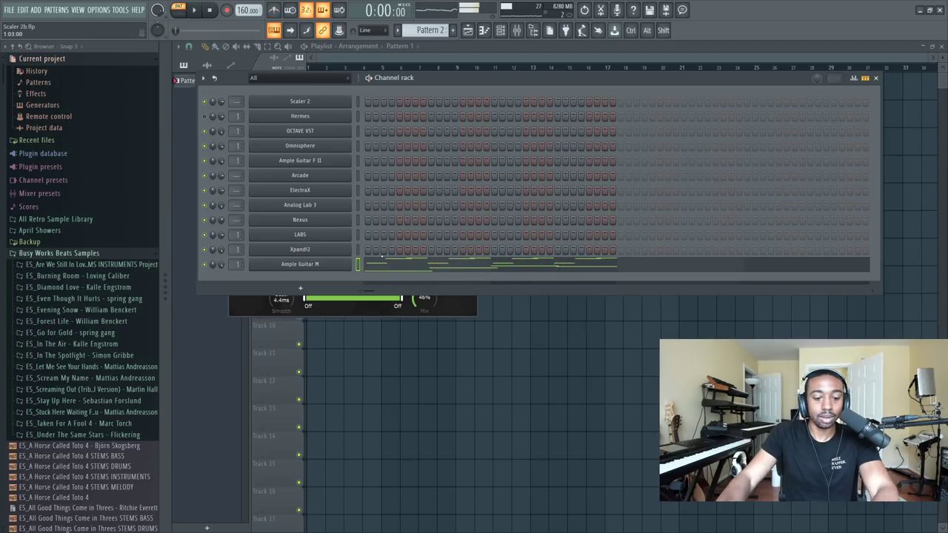
- Open the Ample Guitar F II plugin and paste the guitar notes into its channel only
click(331, 163)
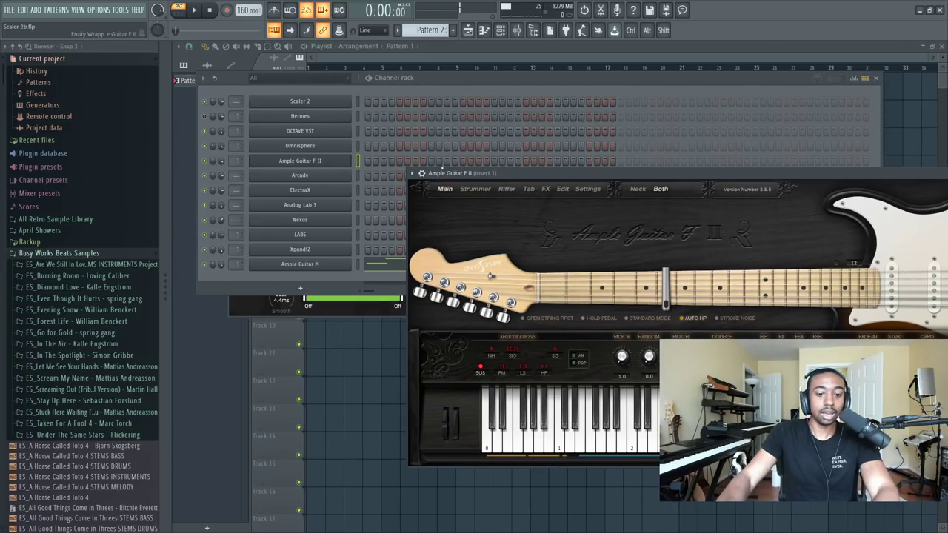
click(359, 160)
key(ctrl+v)
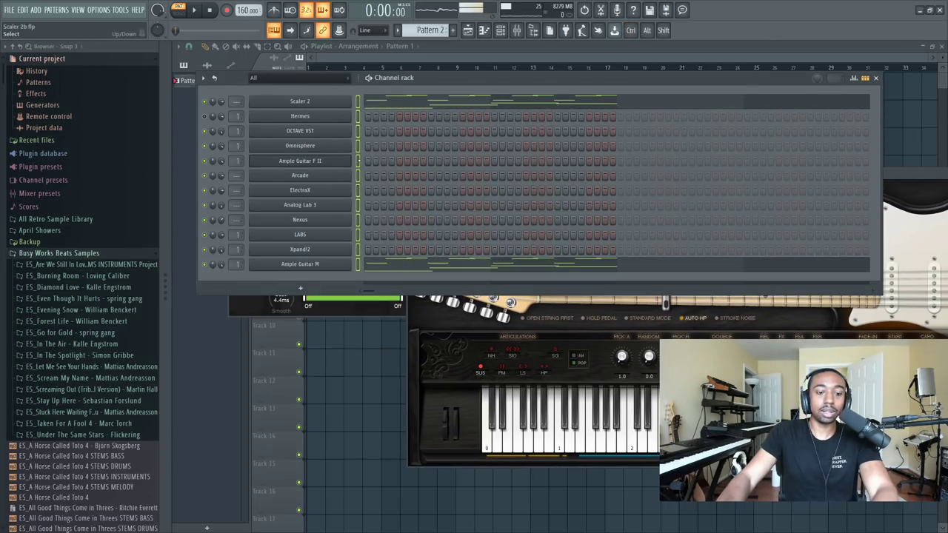
key(ctrl+z)
click(359, 161)
key(ctrl+v)
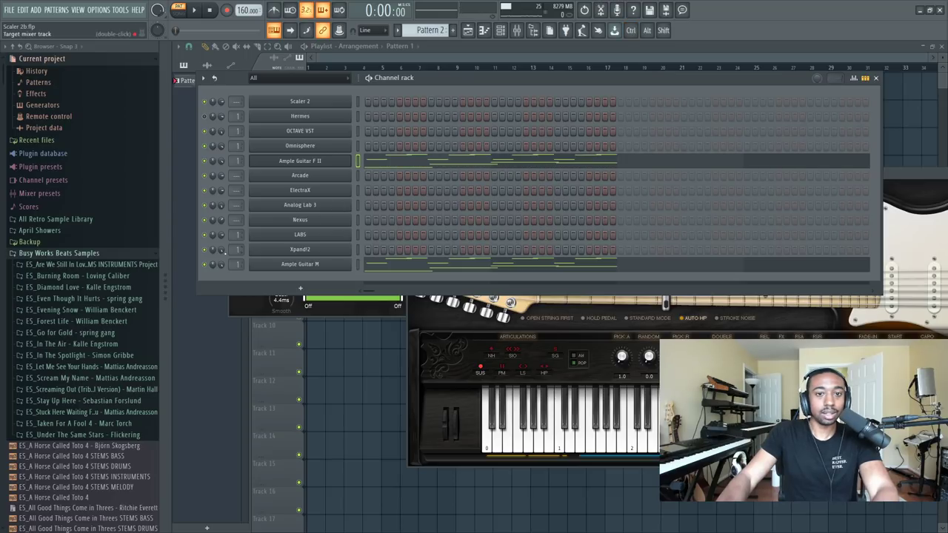
- Audition the pattern on Ample Guitar F II with its plugin window in full view, and stop playback after closing it
key(space)
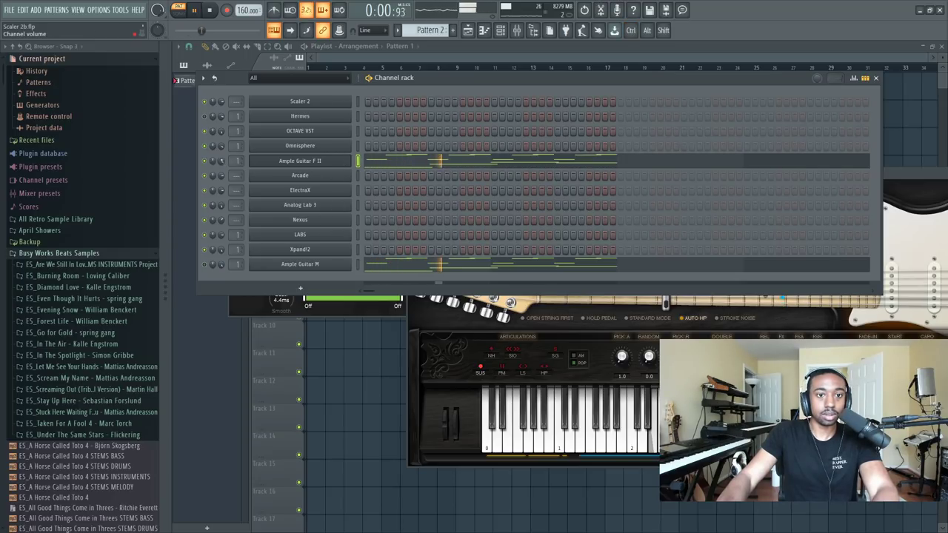
drag(945, 173, 845, 161)
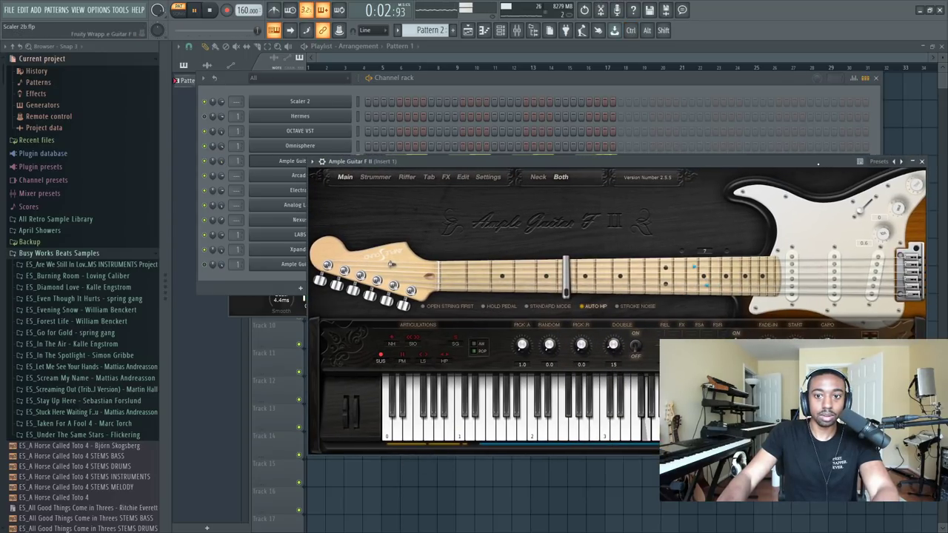
click(915, 162)
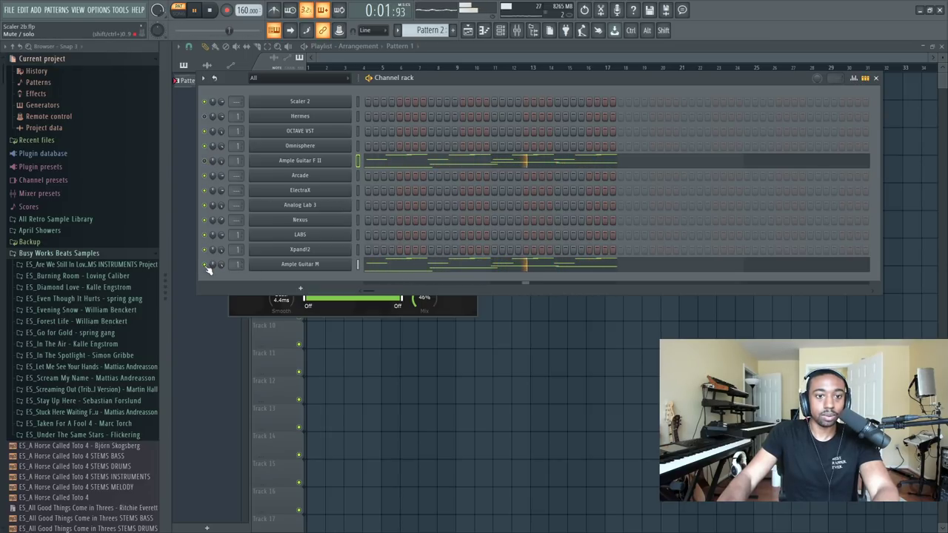
key(space)
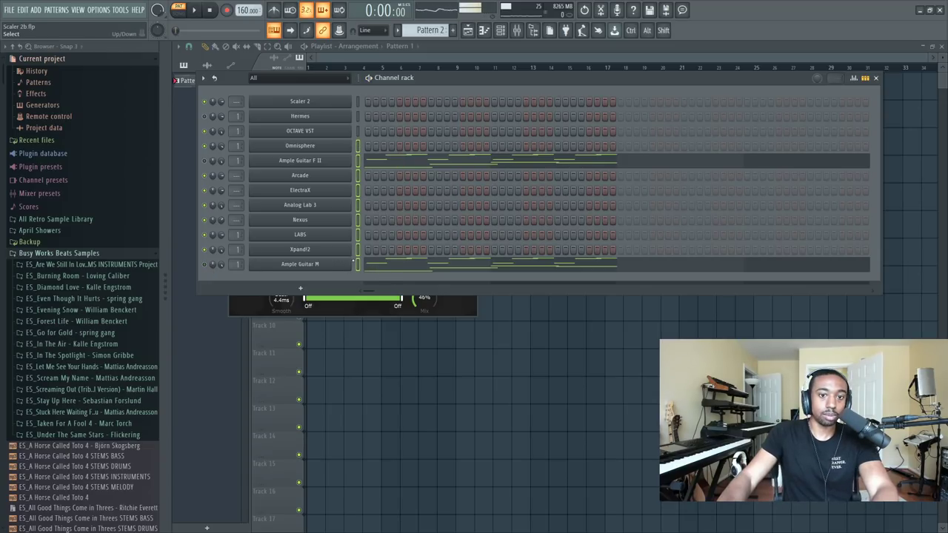
- Show the Arcade plugin from its channel and close it without logging in
click(358, 220)
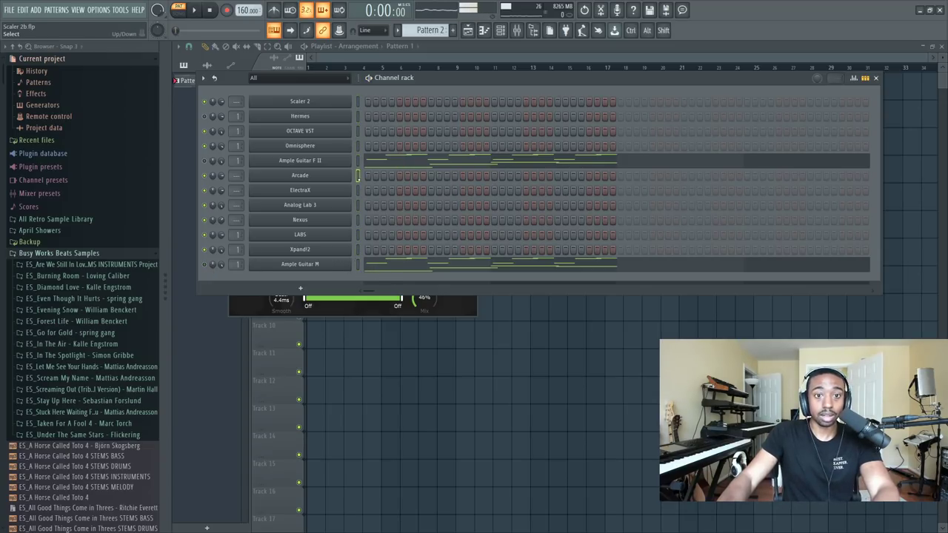
right_click(327, 176)
click(303, 174)
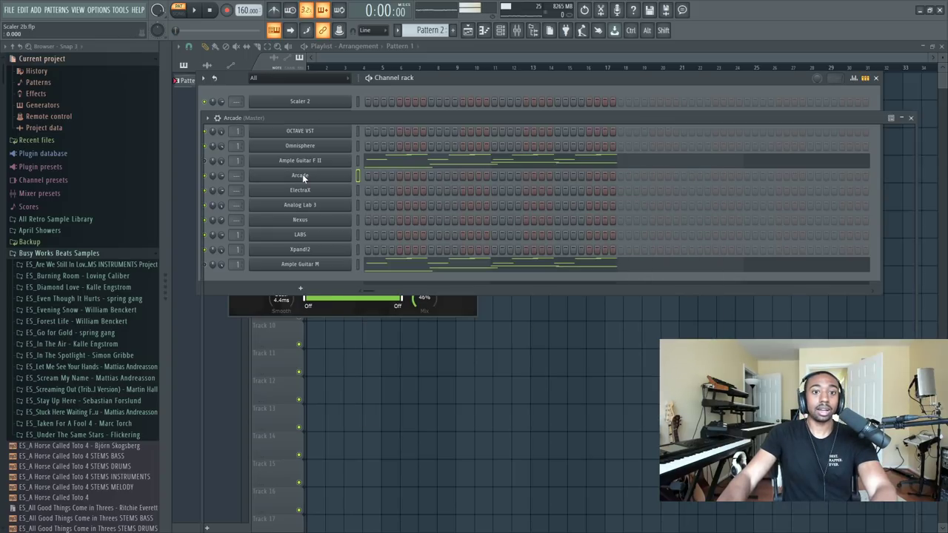
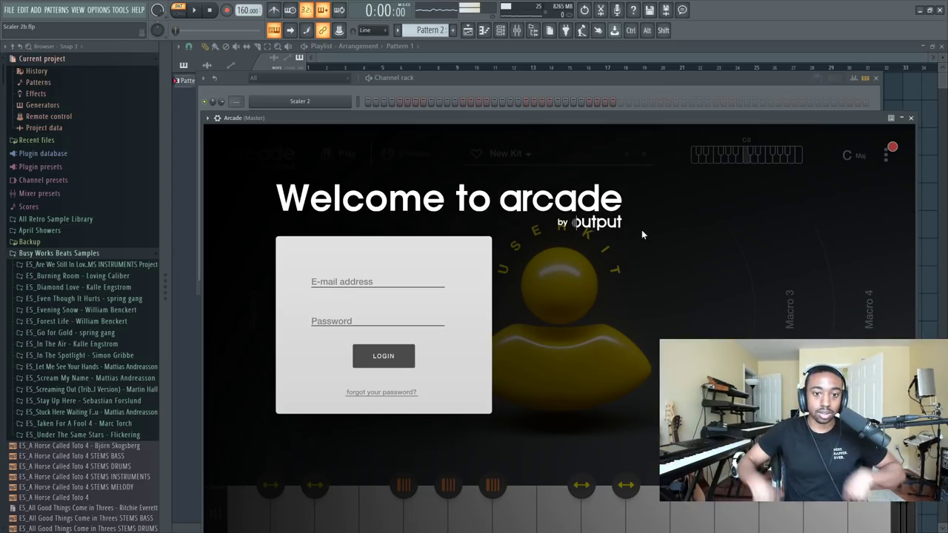
click(911, 118)
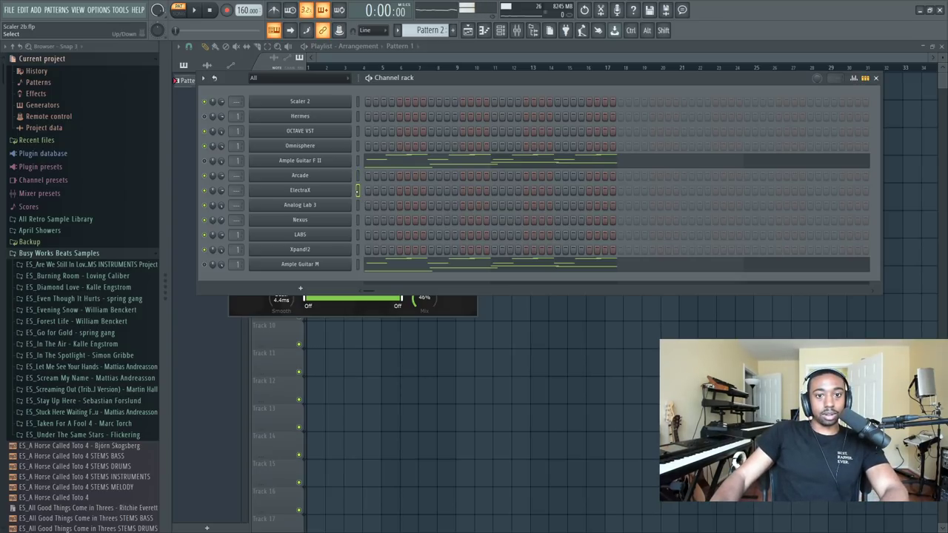
- Paste the guitar notes into the ElectraX channel and open the ElectraX plugin
key(ctrl+v)
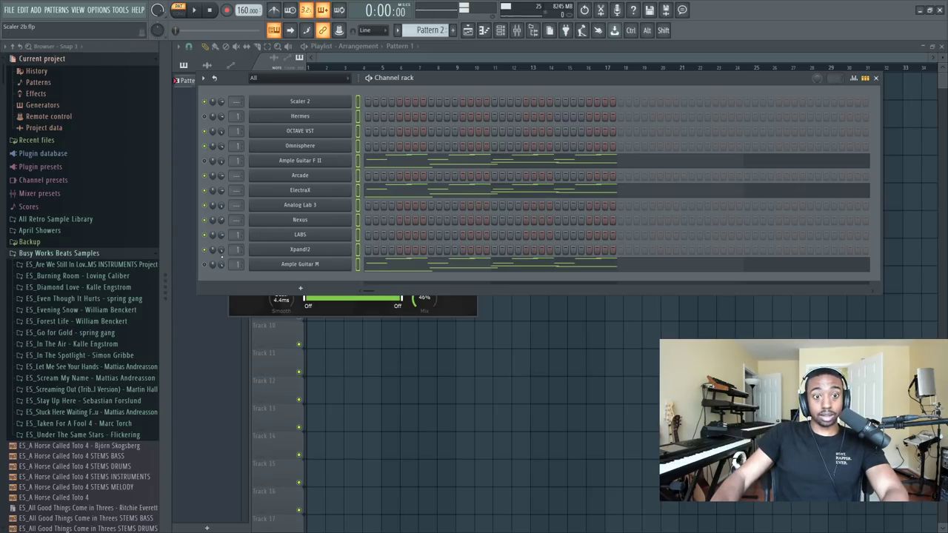
click(357, 175)
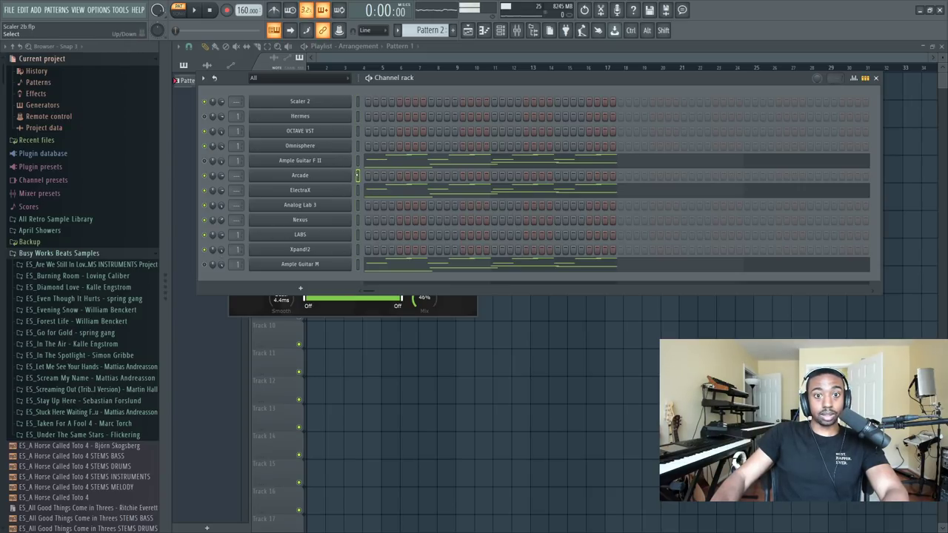
click(317, 192)
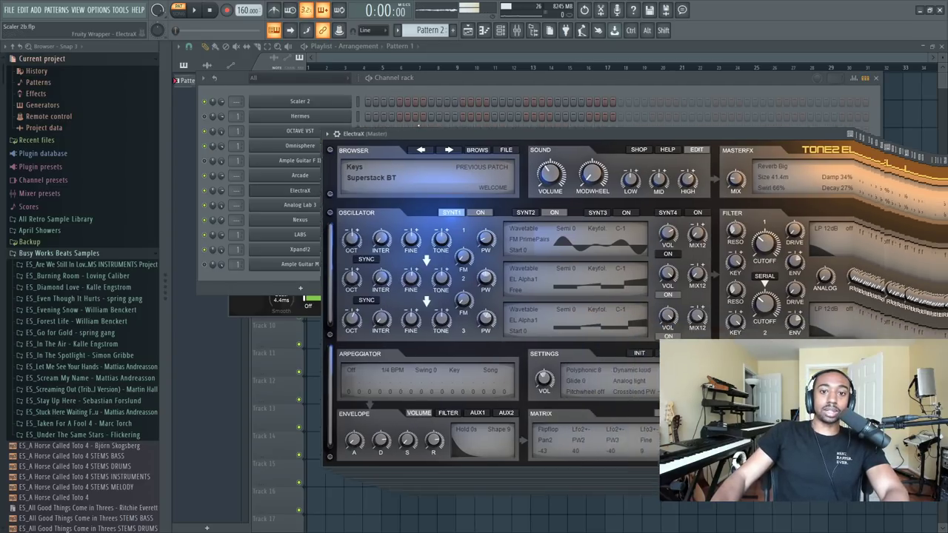
- Move the ElectraX window fully into view and audition the pattern with the Superstack BT patch
drag(428, 132, 335, 89)
key(space)
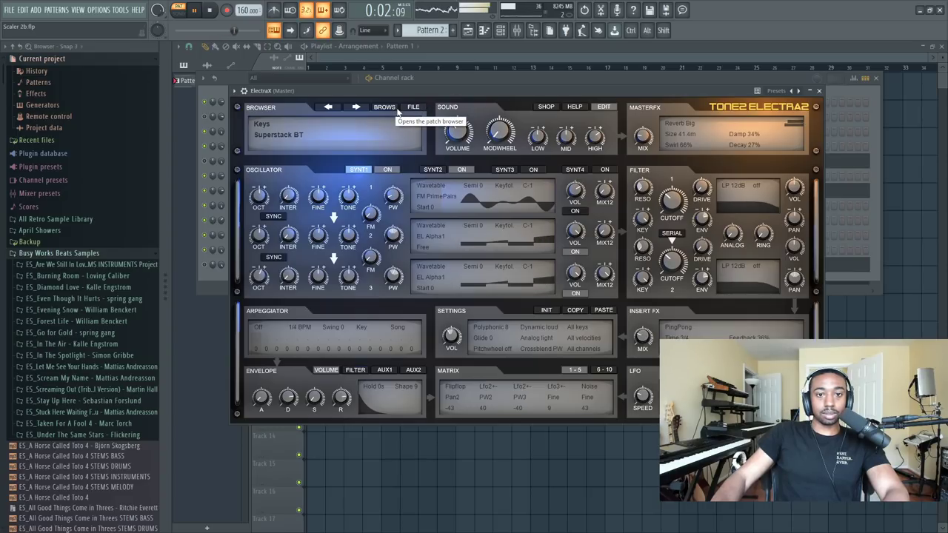
key(space)
- Advance ElectraX to the ThinMicrotune MF and Trancehead MF patches while auditioning the pattern, and close the plugin
click(356, 108)
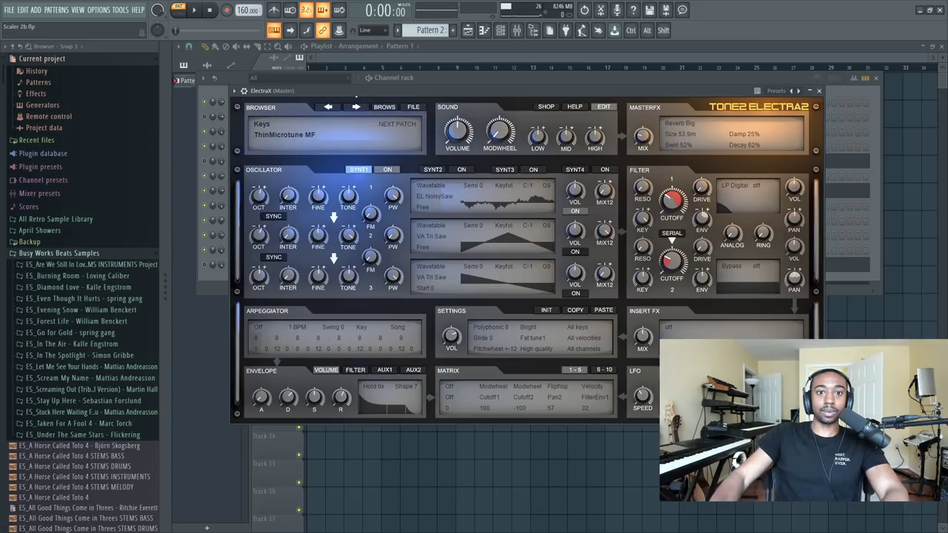
drag(356, 97, 364, 95)
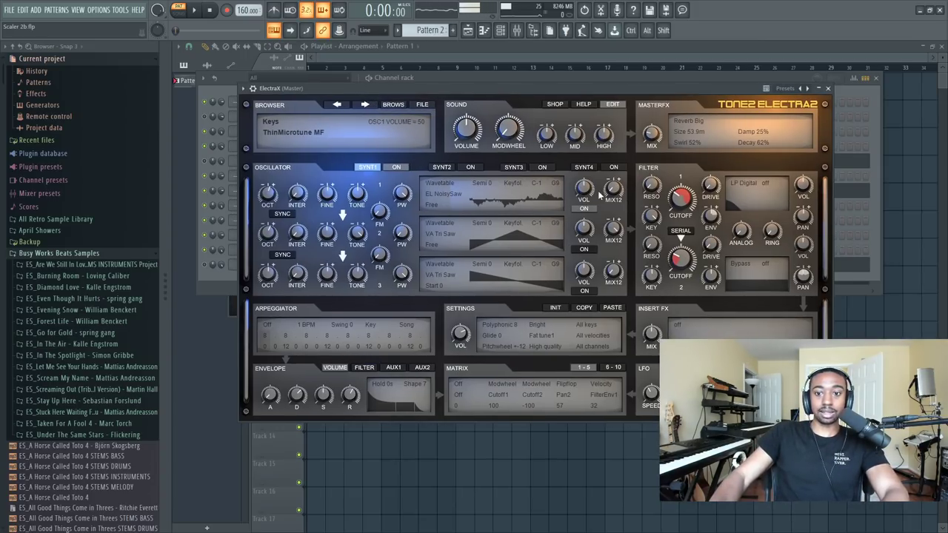
drag(363, 88, 333, 104)
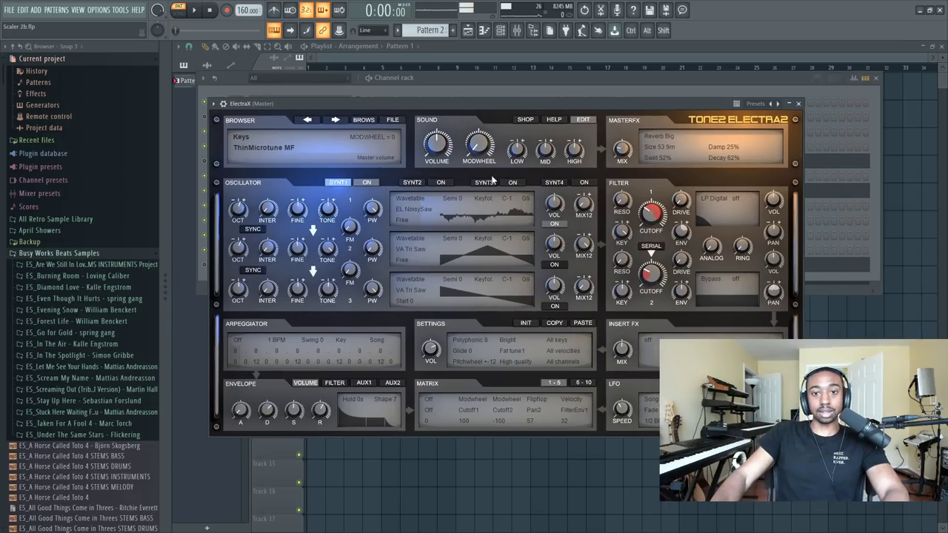
key(space)
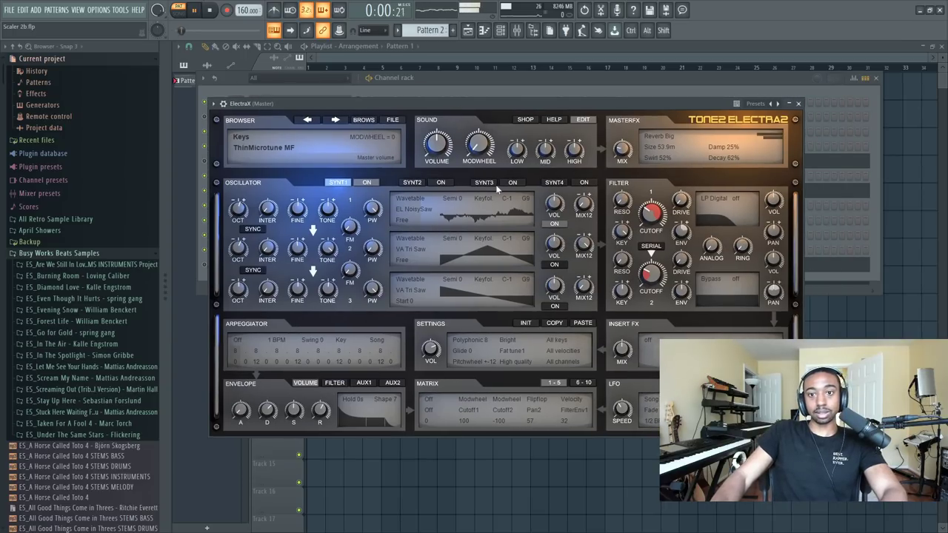
click(337, 119)
click(337, 121)
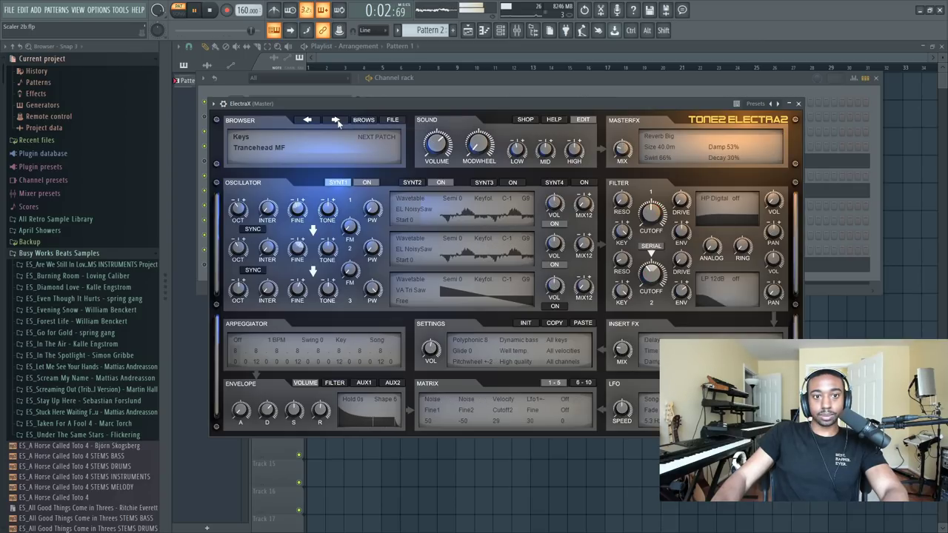
click(798, 104)
key(space)
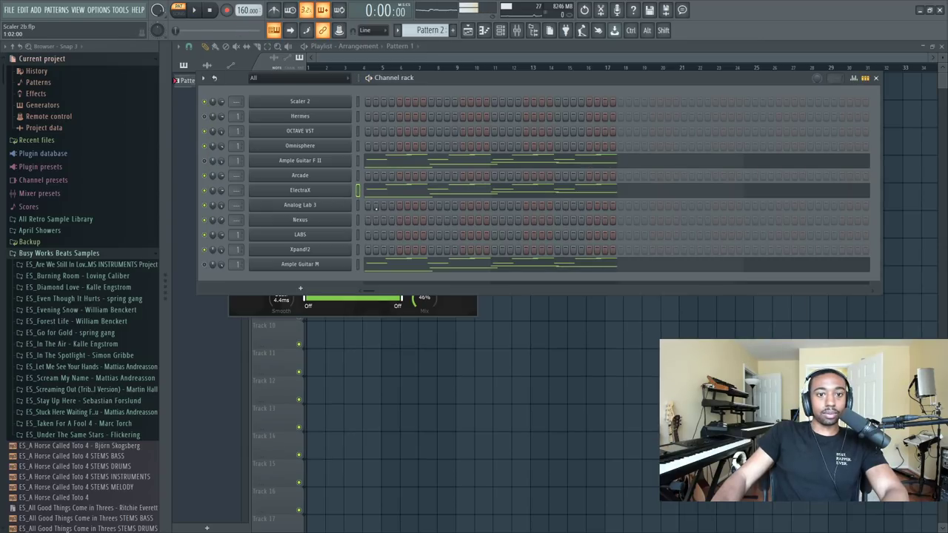
- Move the pattern's notes from the ElectraX channel to Analog Lab 3 and open that plugin
key(ctrl+v)
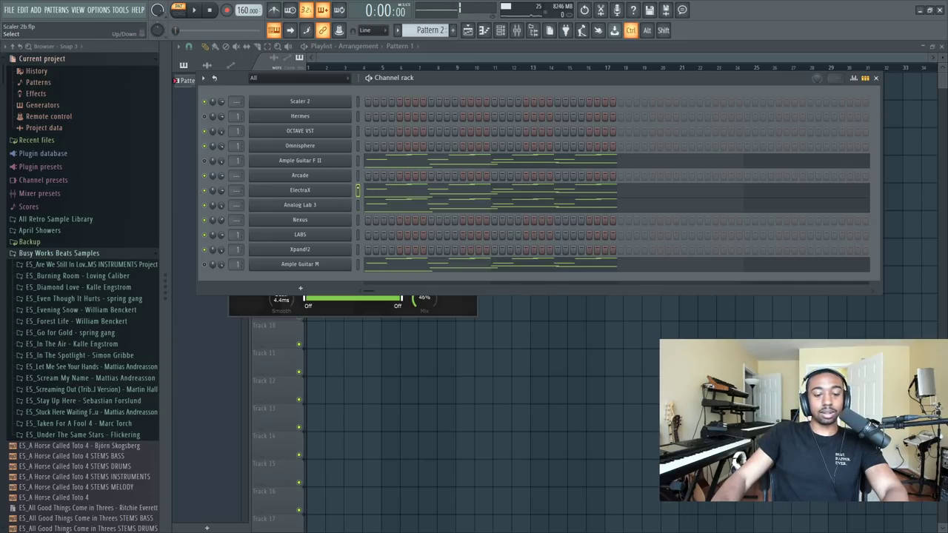
key(ctrl+z)
click(324, 210)
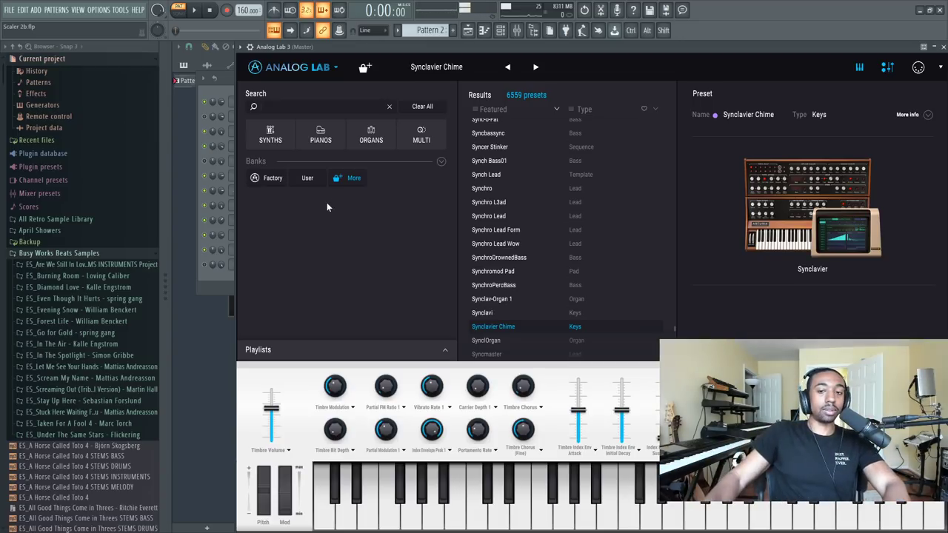
- Load the Variaborg organ preset in Analog Lab 3 and play the pattern from the channel rack
drag(598, 49, 542, 52)
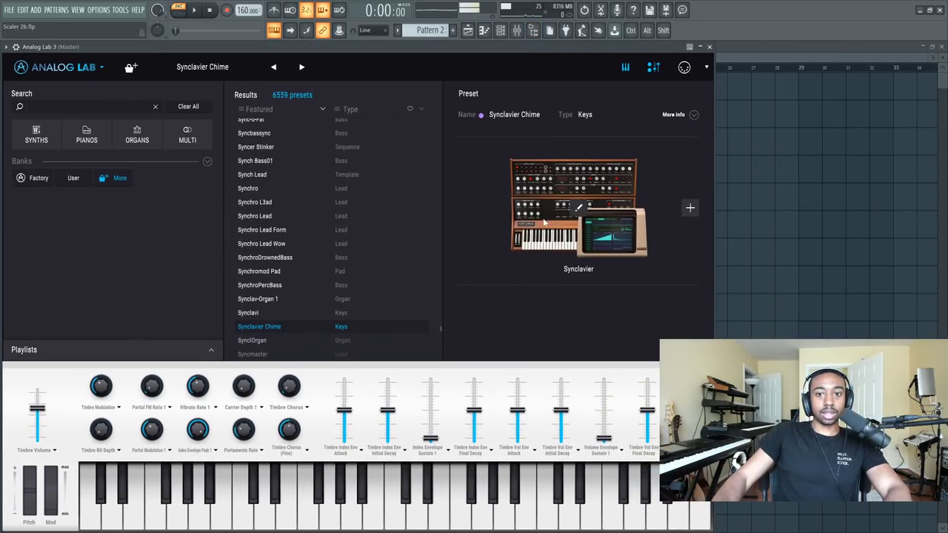
drag(441, 328, 441, 345)
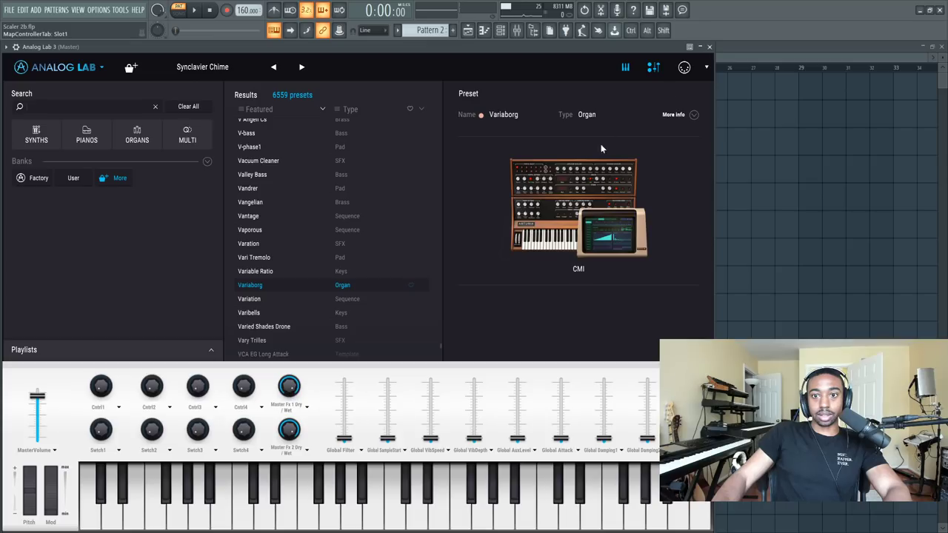
click(711, 48)
key(space)
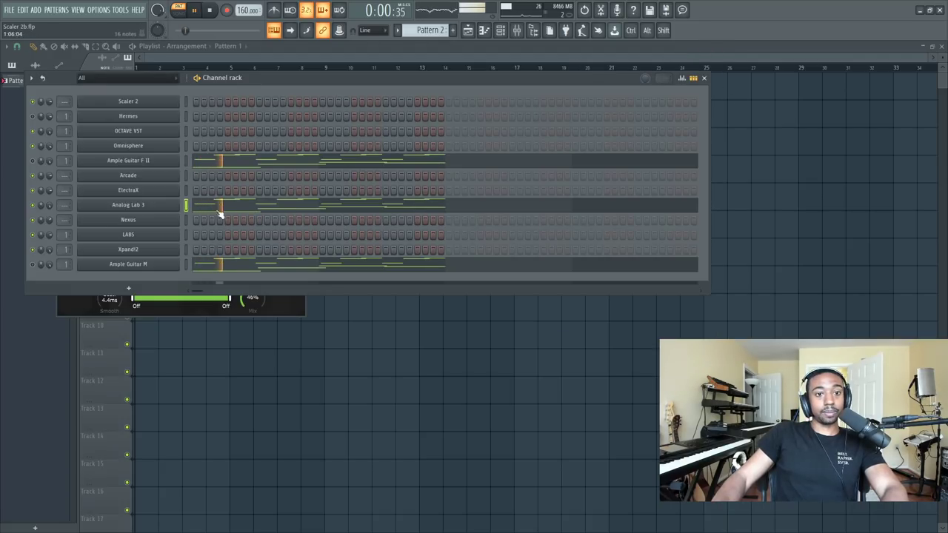
- Filter the Analog Lab 3 presets to Synths and audition Varibells and the Unstable Rings pad
click(170, 208)
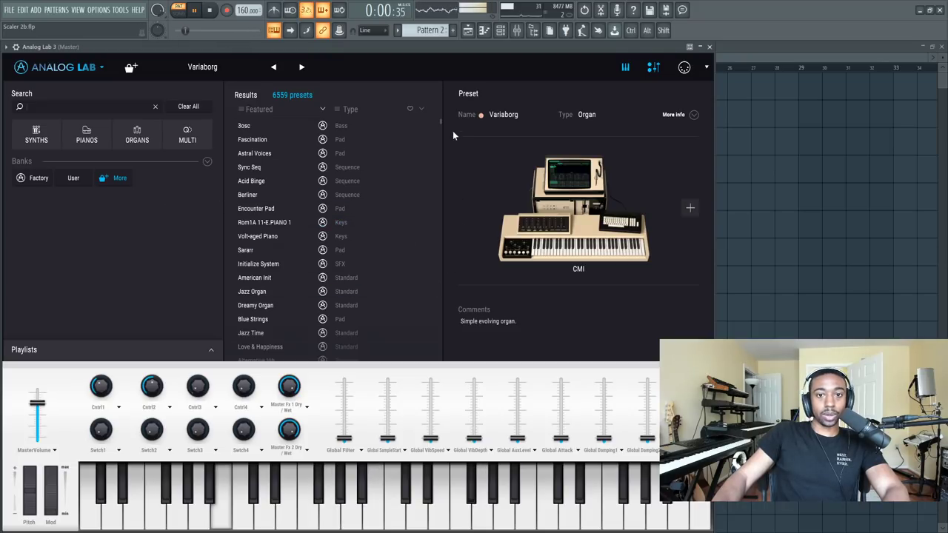
drag(440, 119, 434, 226)
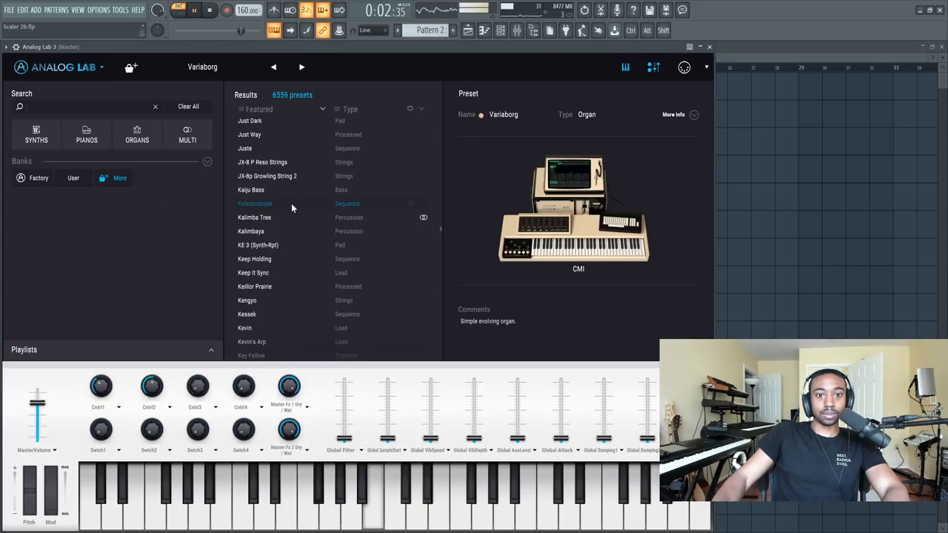
click(31, 137)
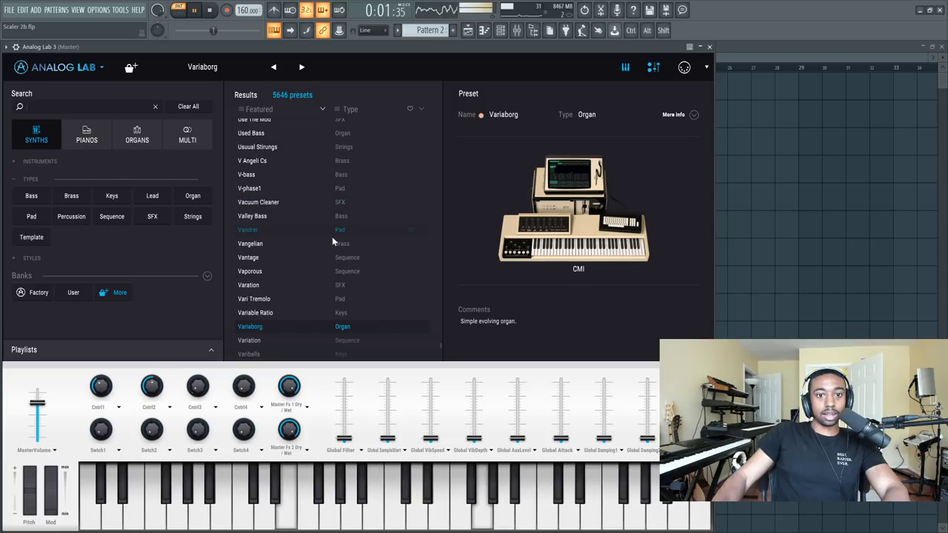
scroll(288, 222, down, 2)
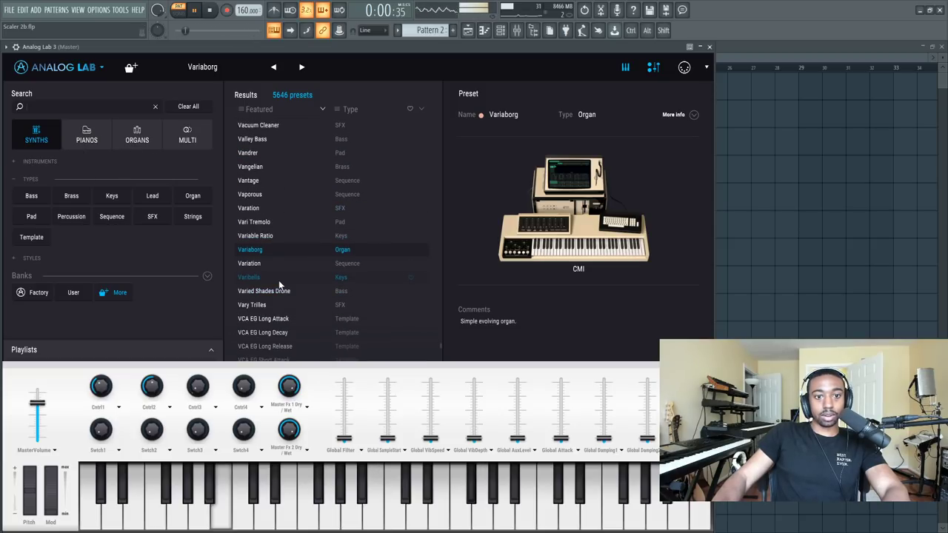
click(279, 279)
scroll(298, 270, down, 3)
scroll(298, 274, up, 10)
click(293, 176)
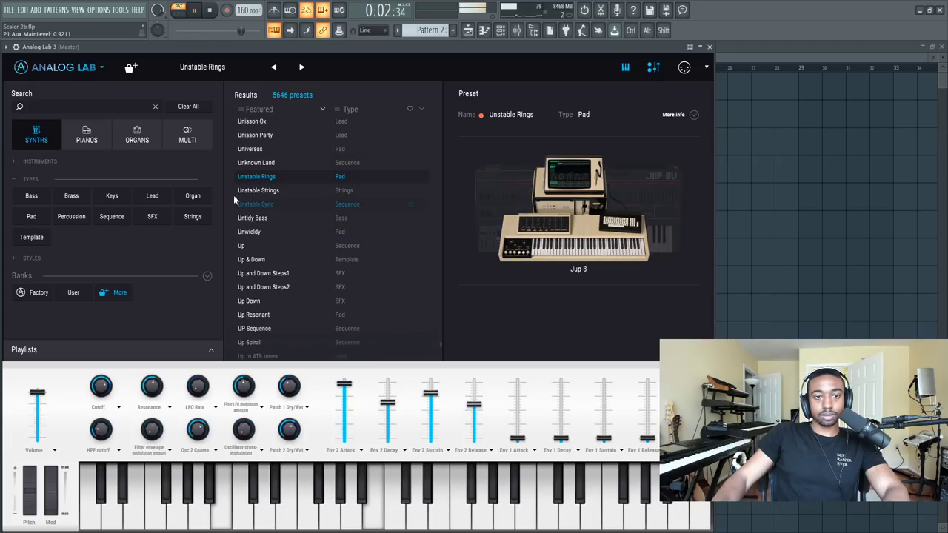
- Narrow the synth presets to Keys and audition Reversed Sustain, closing the plugin and stopping playback
click(107, 196)
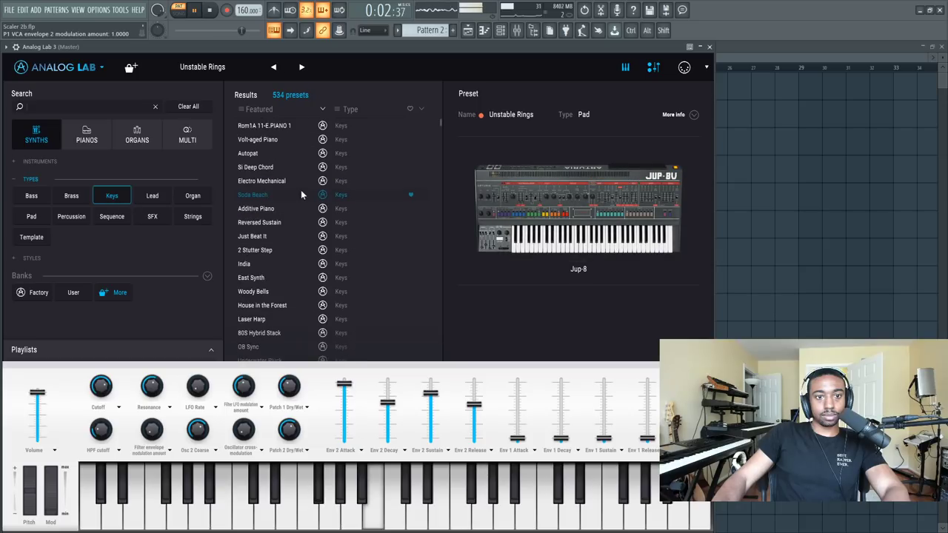
click(311, 225)
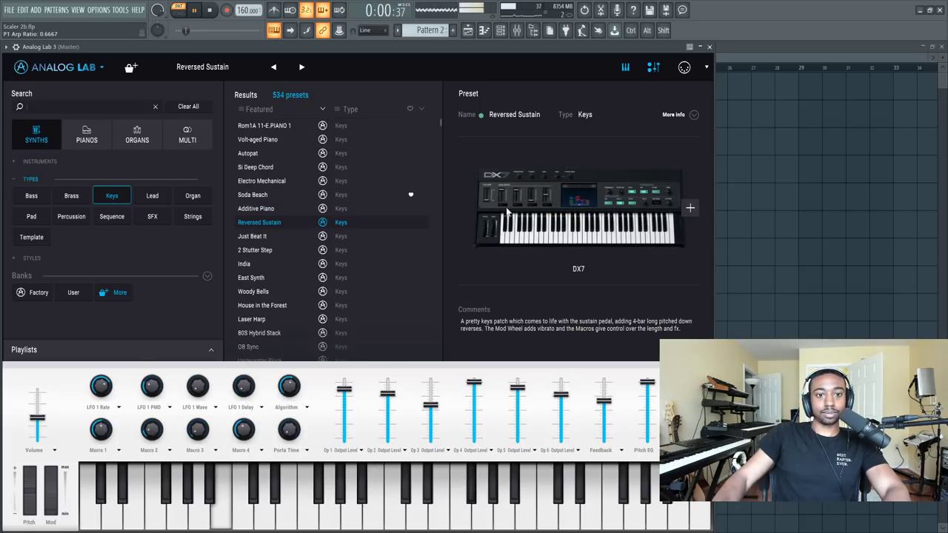
click(709, 47)
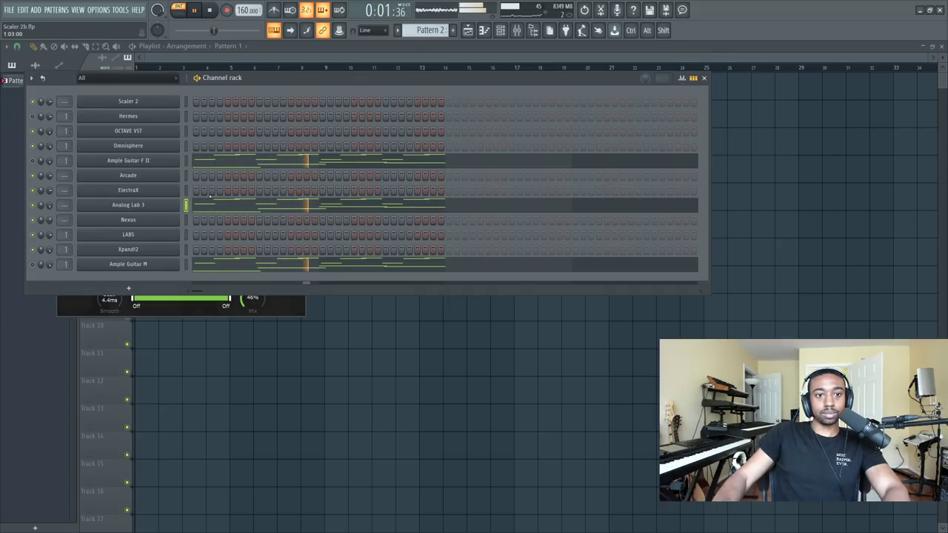
key(space)
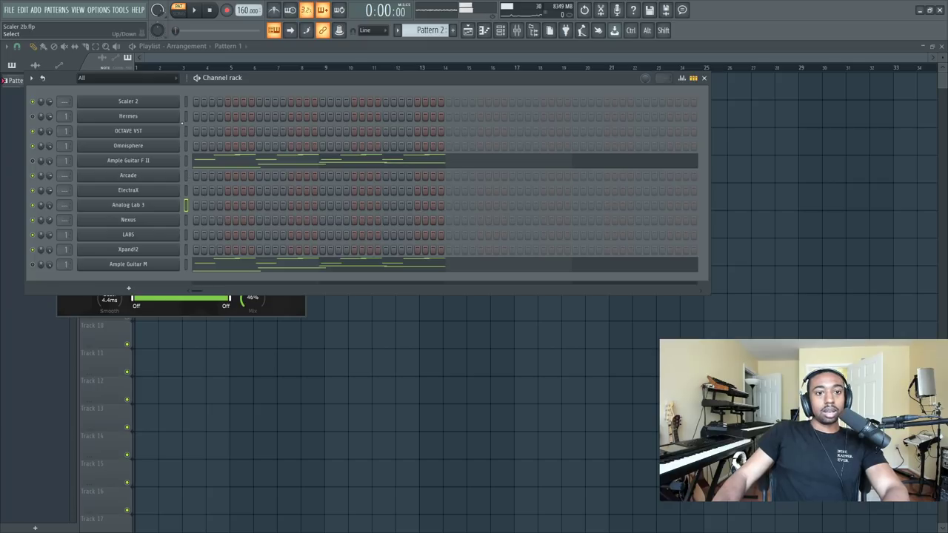
- Load the Lead - Real Emotions preset in Hermes and turn off its delay and reverb
click(166, 117)
drag(297, 95, 315, 57)
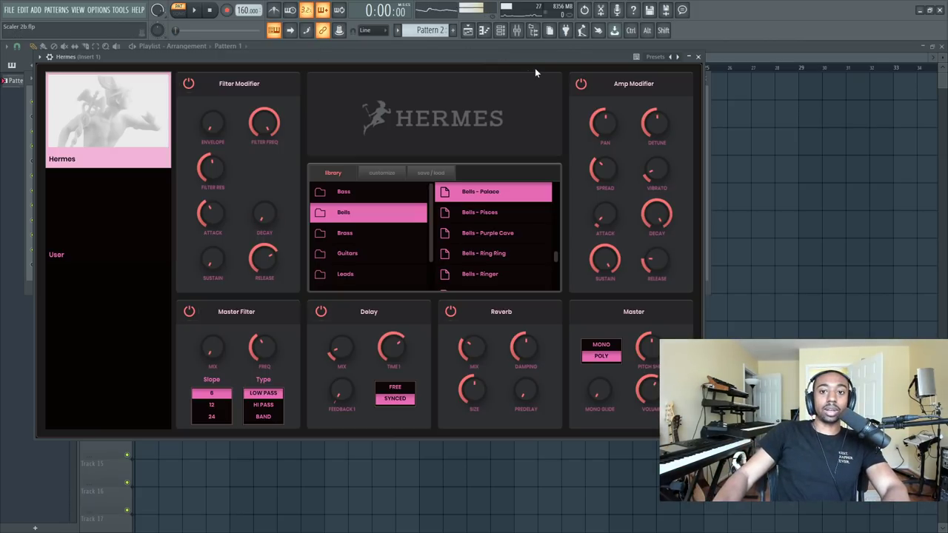
click(347, 274)
click(509, 256)
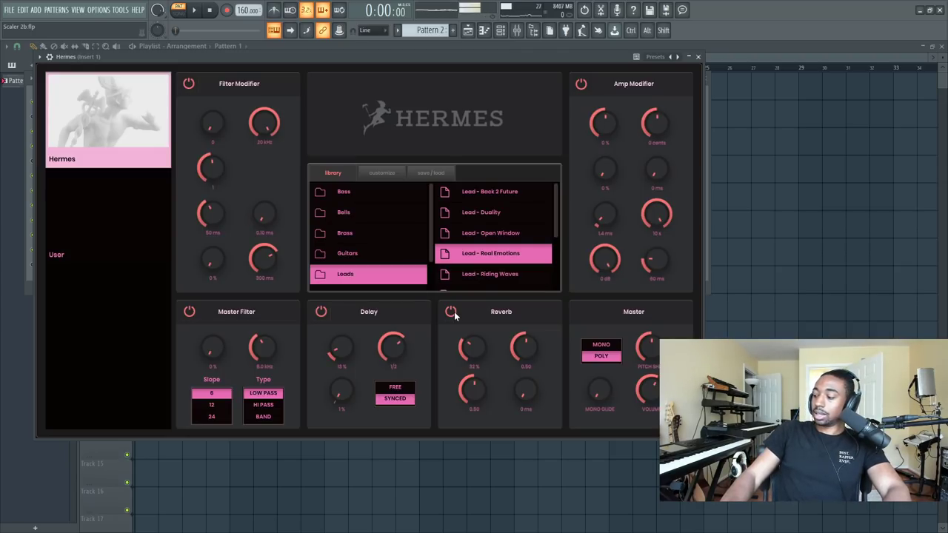
click(451, 312)
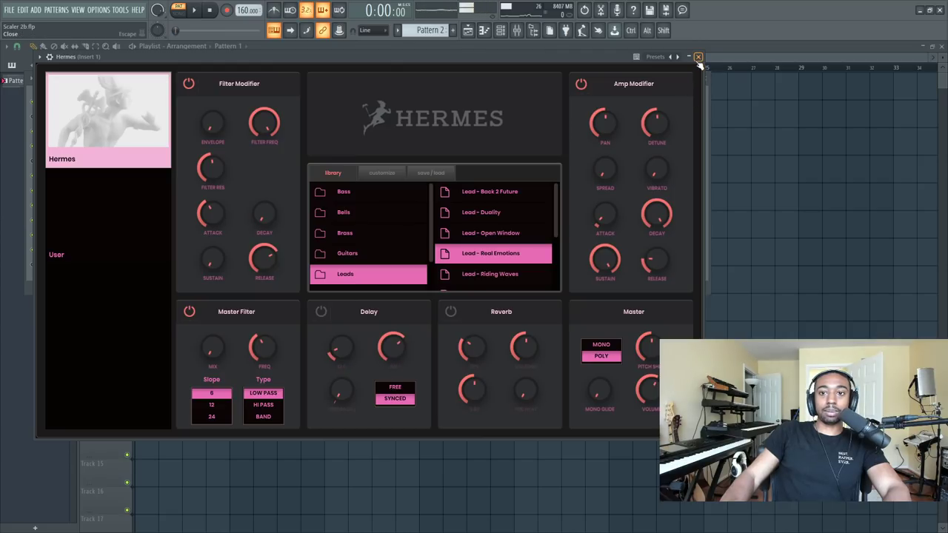
- Paste the pattern's notes into the Hermes channel, unmute it and play the pattern
click(697, 57)
key(ctrl+v)
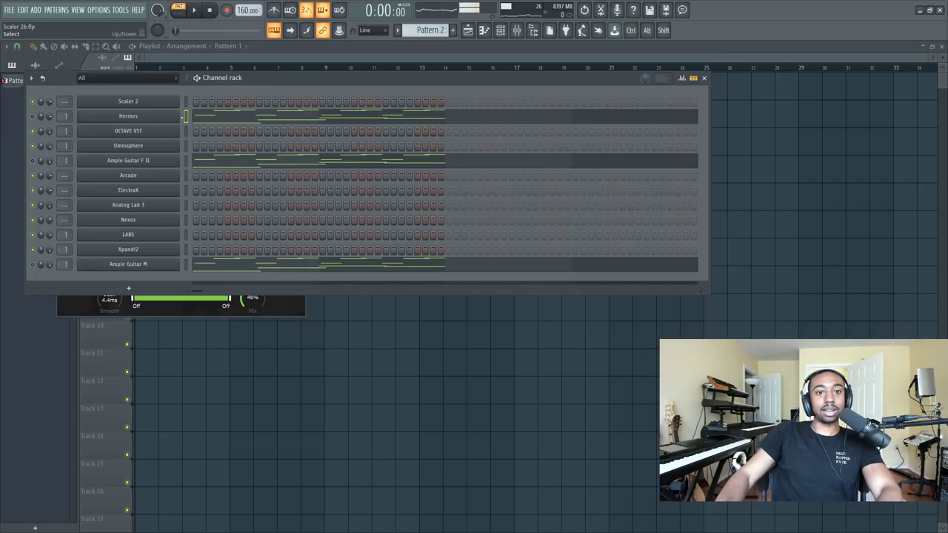
click(158, 118)
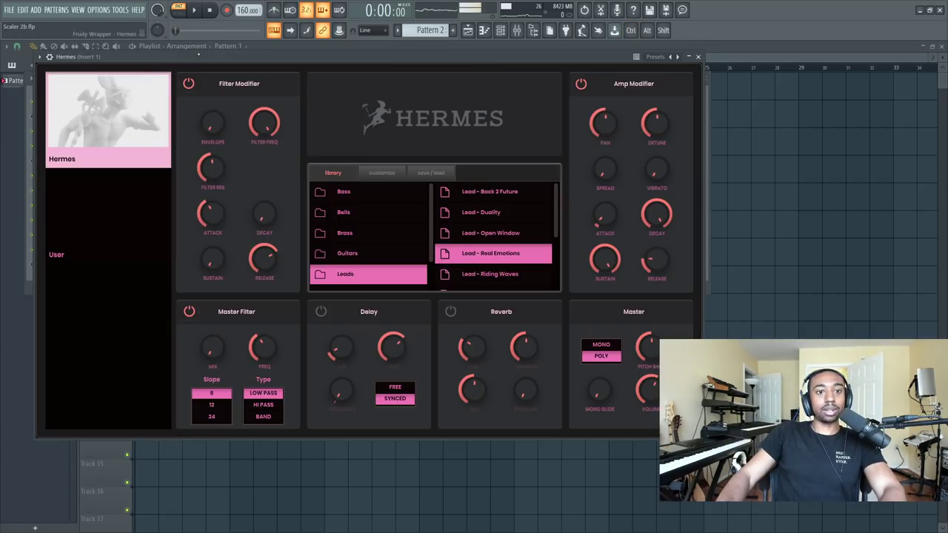
drag(197, 55, 299, 80)
click(33, 118)
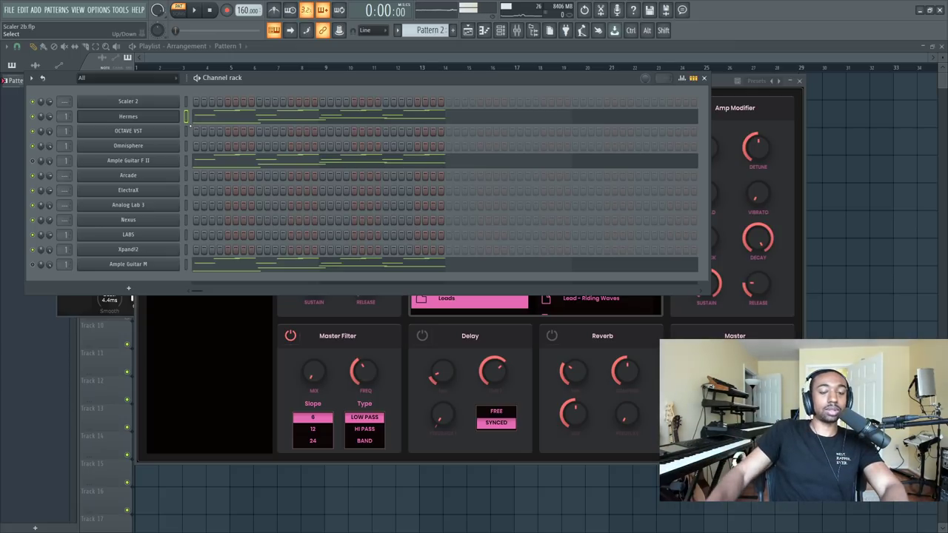
key(space)
key(space)
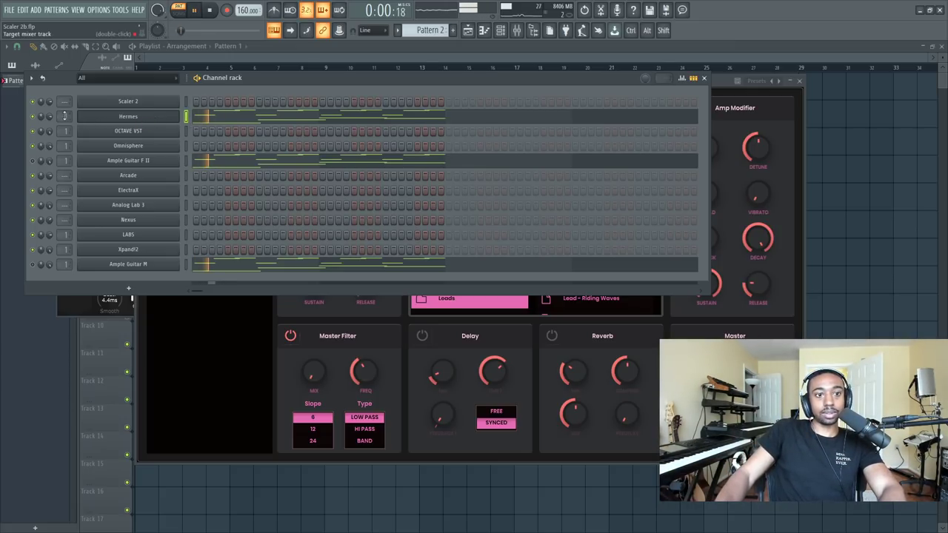
- Set the Hermes amp release to about 171 ms during playback, closing the plugin and stopping the pattern
click(106, 117)
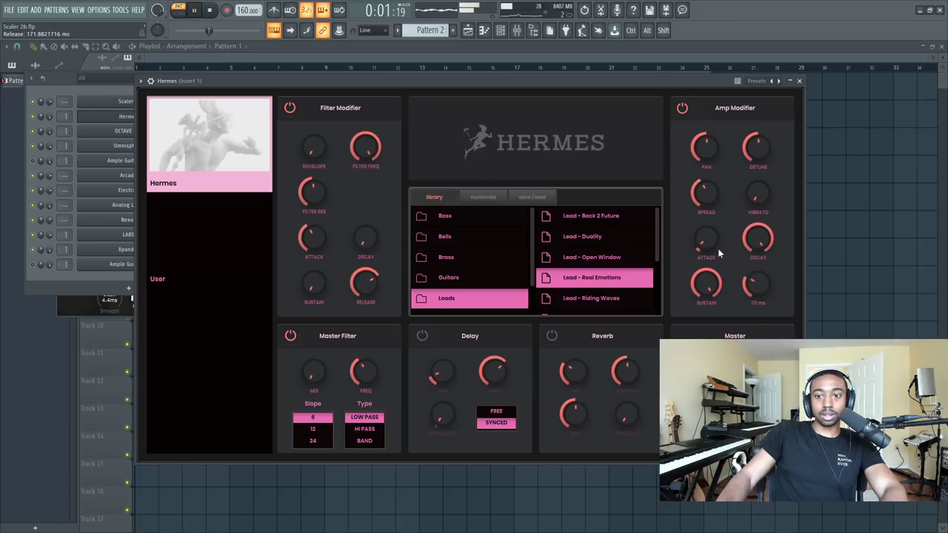
click(800, 81)
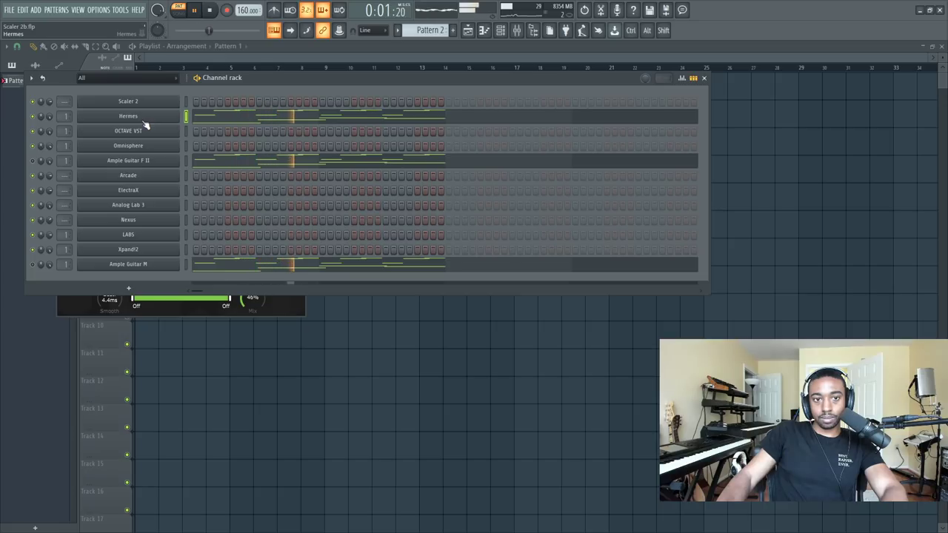
key(space)
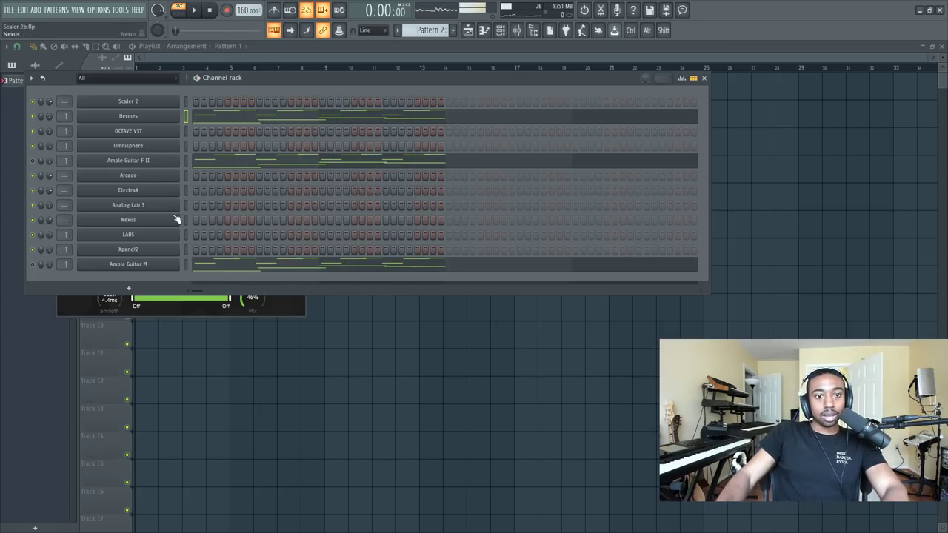
- Paste the notes into the Analog Lab 3 channel with Hermes muted and mark the Reversed Sustain preset as a favorite
click(186, 205)
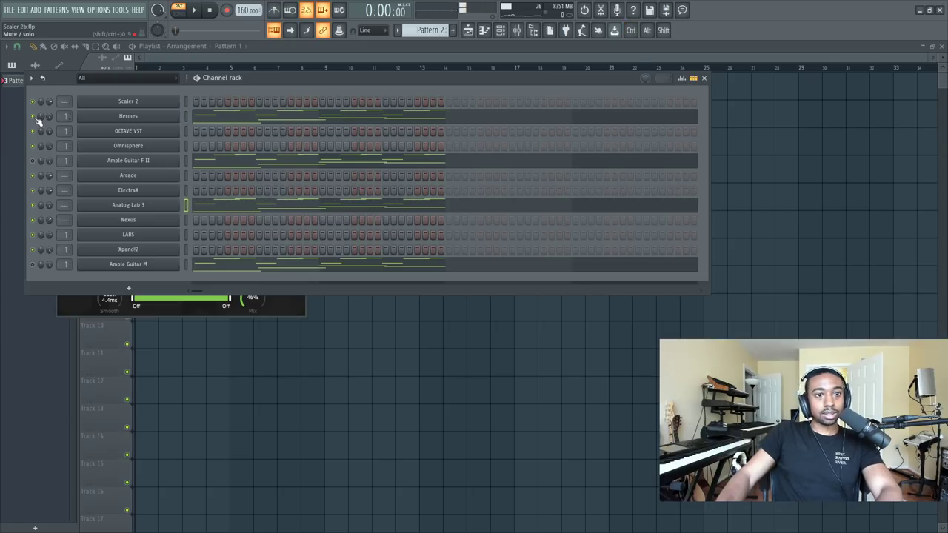
click(139, 205)
key(space)
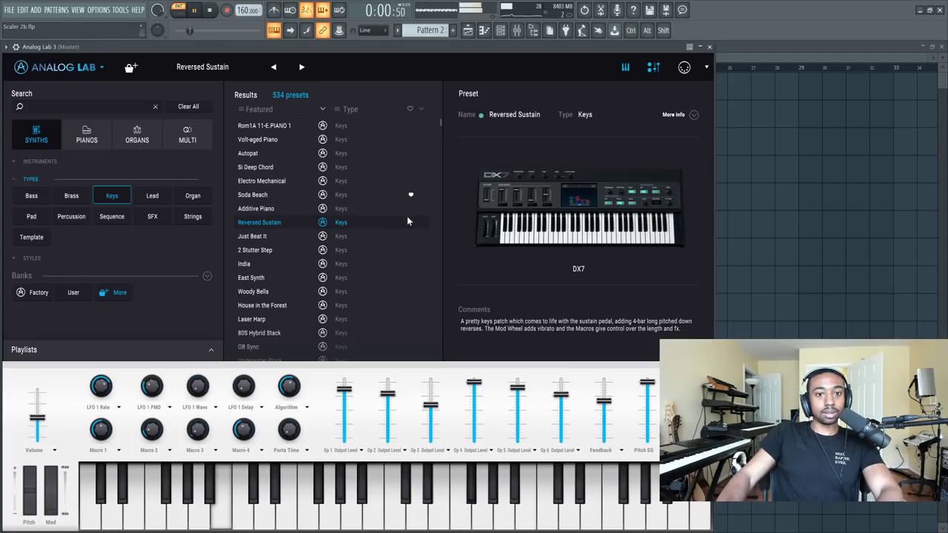
key(space)
click(410, 222)
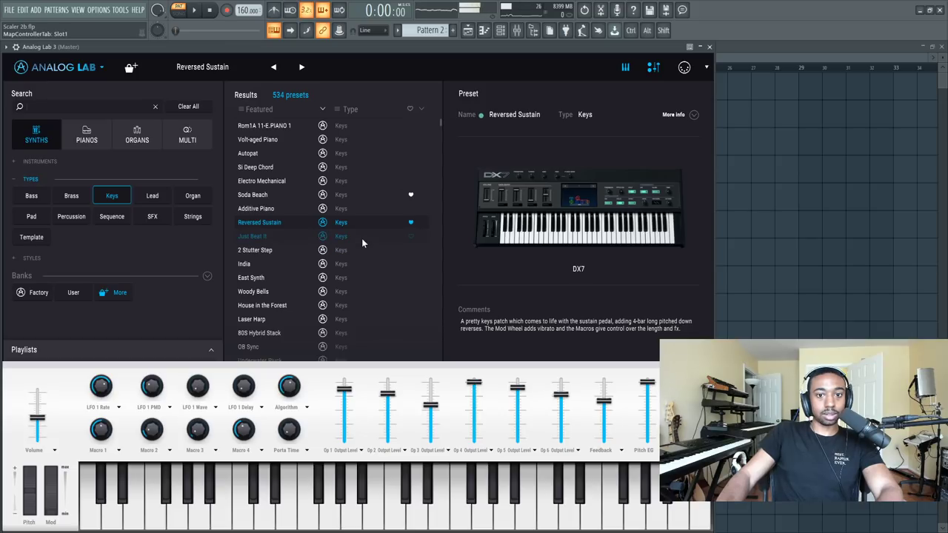
- Try the Si Deep Chord preset in Analog Lab 3 and audition Volt-aged Piano with the pattern
click(282, 164)
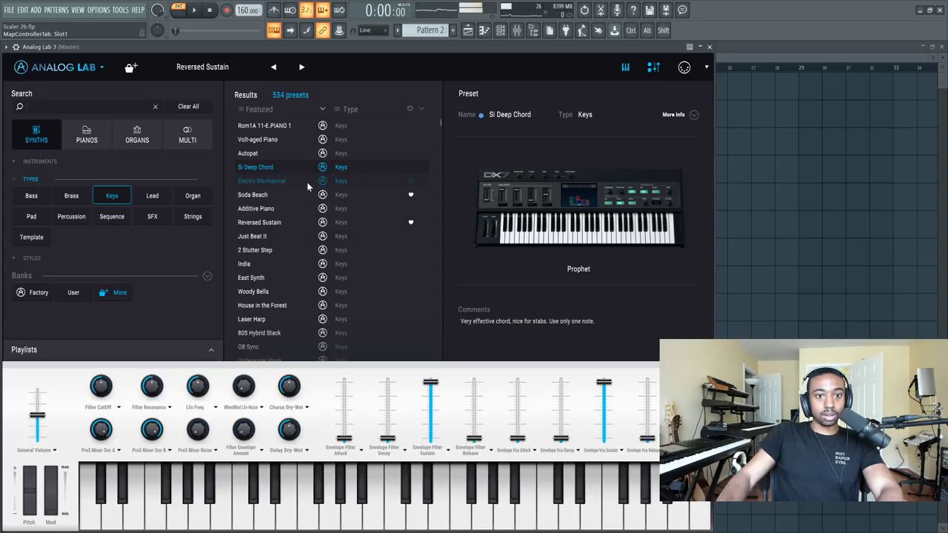
click(278, 138)
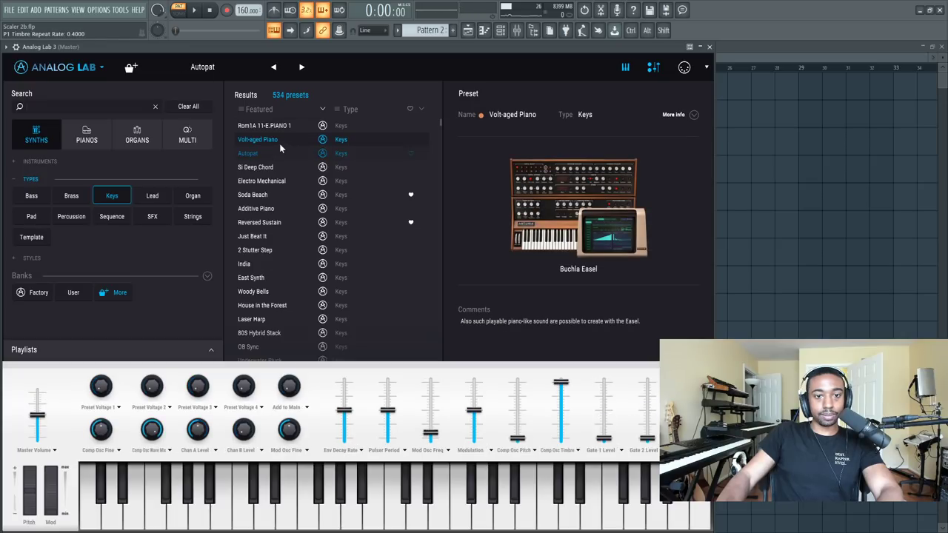
click(309, 166)
key(space)
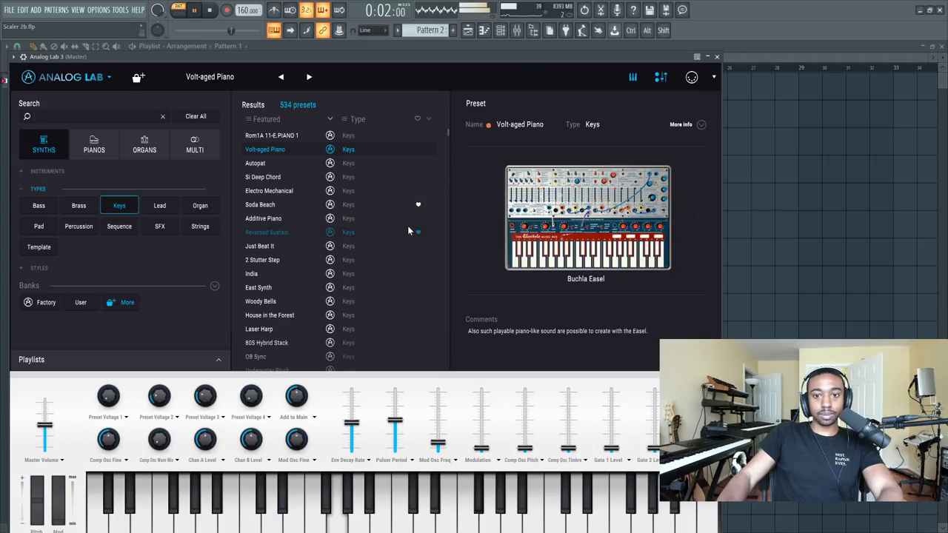
- Load 5th of Jack and audition the 80's FM EP keys preset with the pattern
scroll(374, 231, down, 4)
key(space)
click(271, 258)
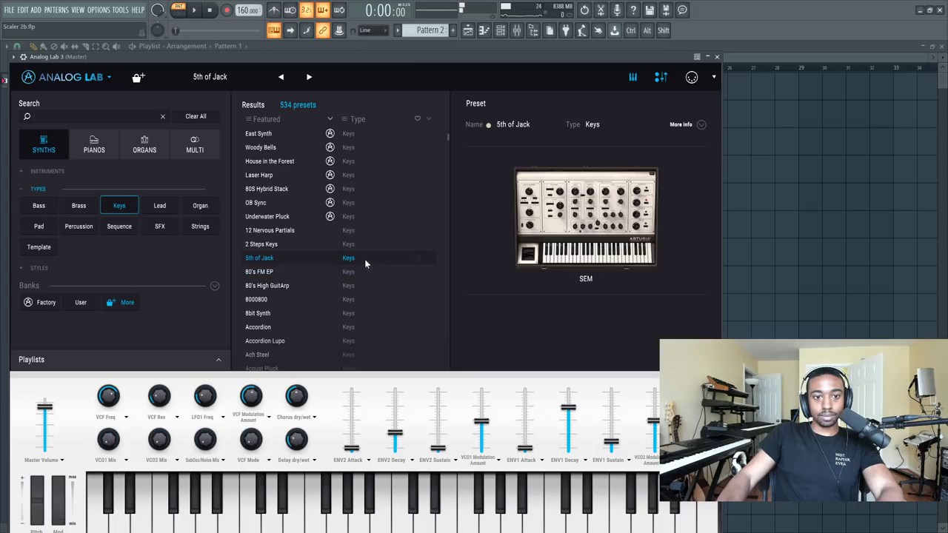
click(354, 266)
key(space)
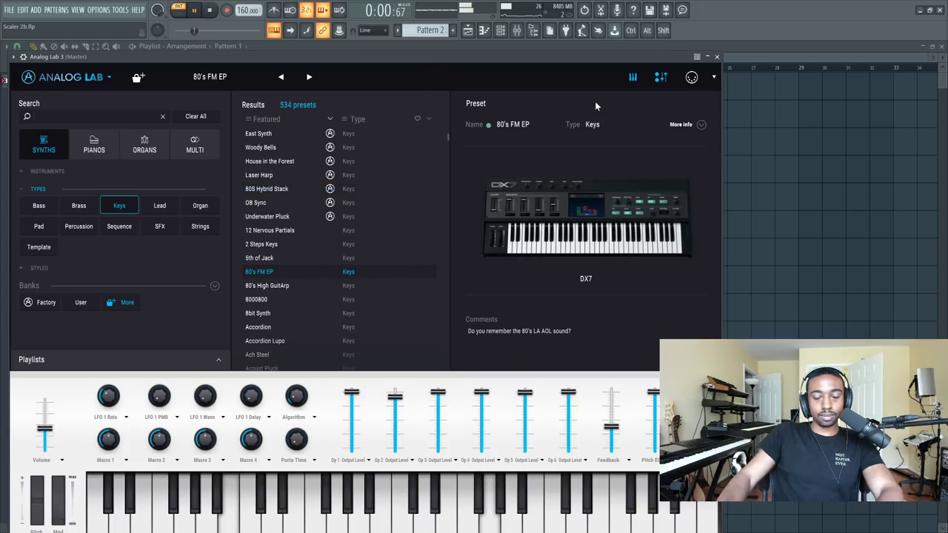
- Close Analog Lab 3 and stop playback, cutting the notes from its channel and opening Nexus
click(717, 57)
key(space)
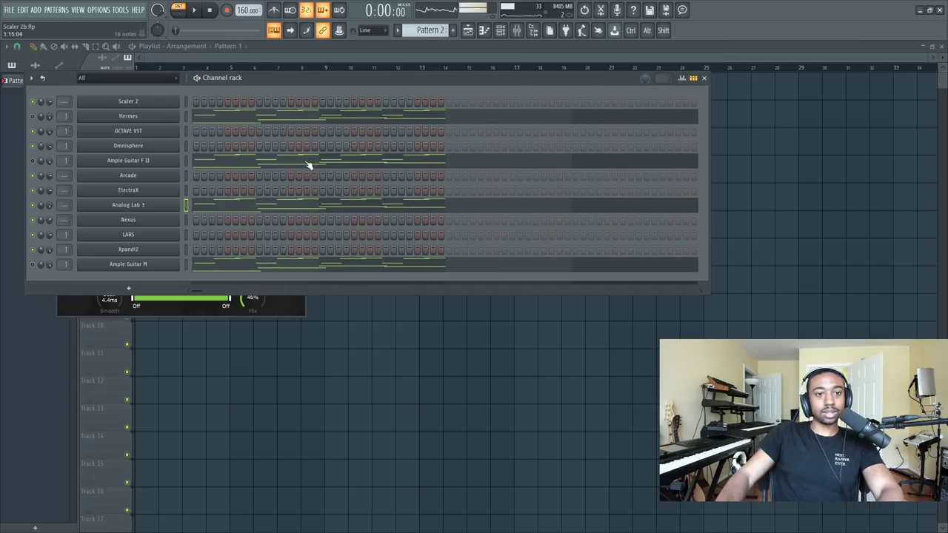
key(ctrl+x)
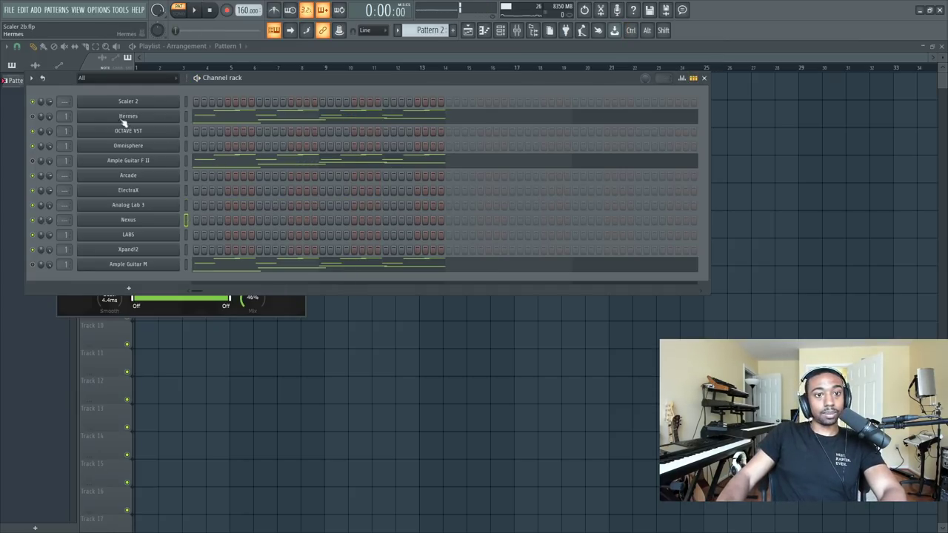
click(146, 224)
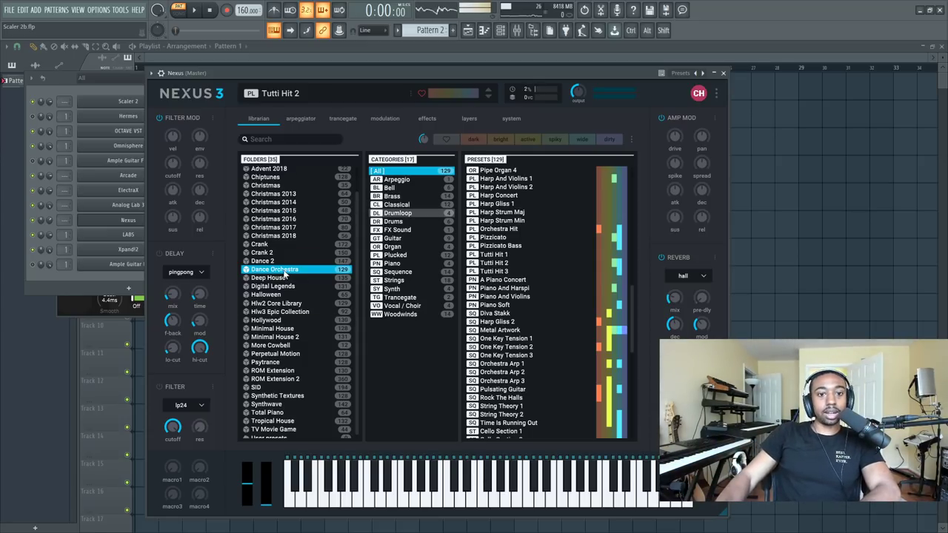
- Load Orchestra Hit from the Dance Orchestra folder in Nexus and step down the preset list to Violin Solo 3
click(508, 228)
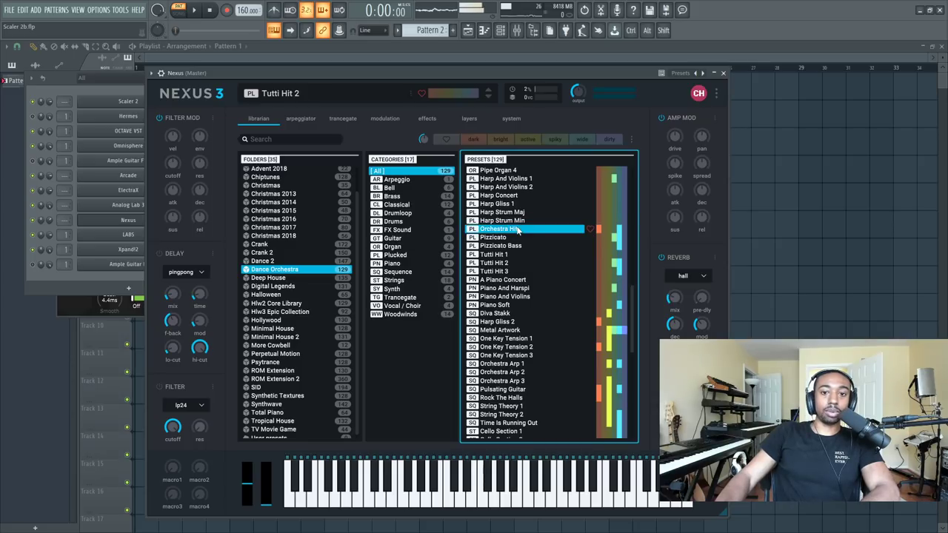
scroll(518, 233, down, 1)
key(Down)
key(Down)
key(Down)
key(Down)
key(Down)
key(Down)
key(Down)
key(Down)
key(Down)
key(Down)
key(Down)
key(Down)
key(Down)
key(Down)
key(Down)
key(Down)
key(Down)
key(Down)
key(Down)
key(Down)
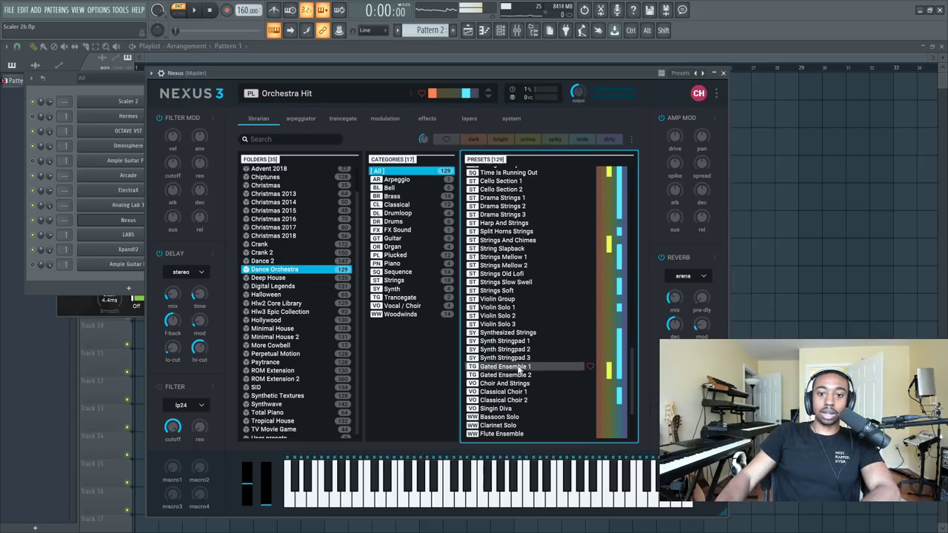
- Paste the notes into the Nexus channel and play the pattern with the Nexus window reopened
click(723, 74)
key(space)
key(ctrl+v)
key(space)
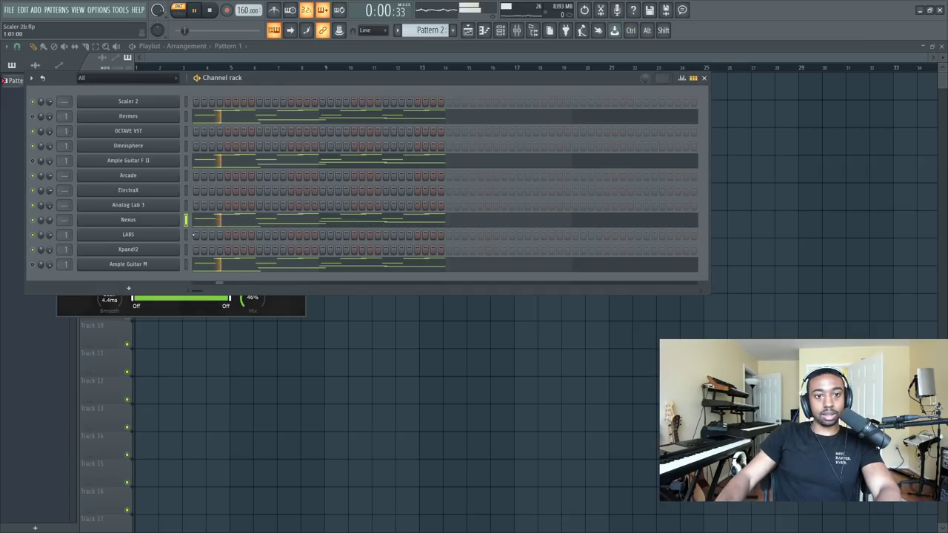
click(171, 220)
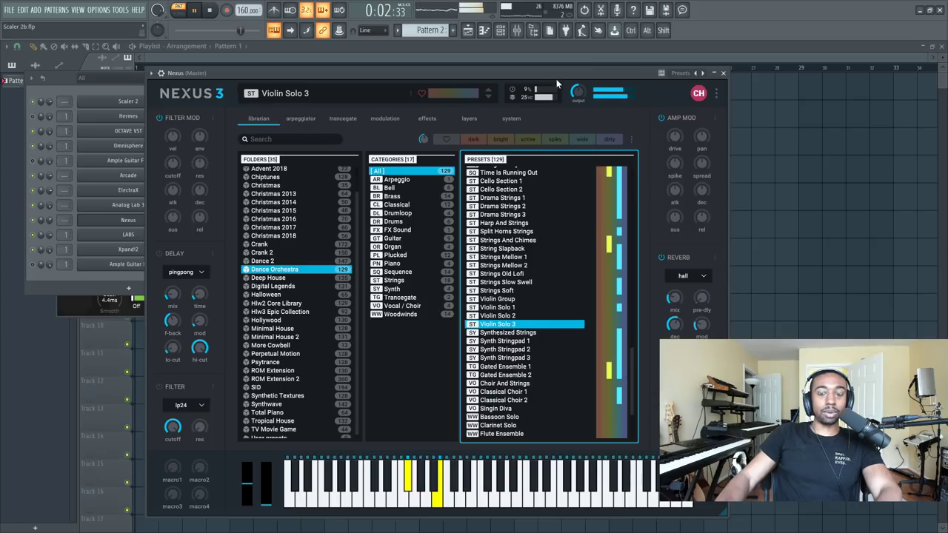
- Audition the Tutti Hit 2, Horns Soft and Split Cello Horns presets in Nexus, stopping playback at the end
scroll(518, 236, down, 4)
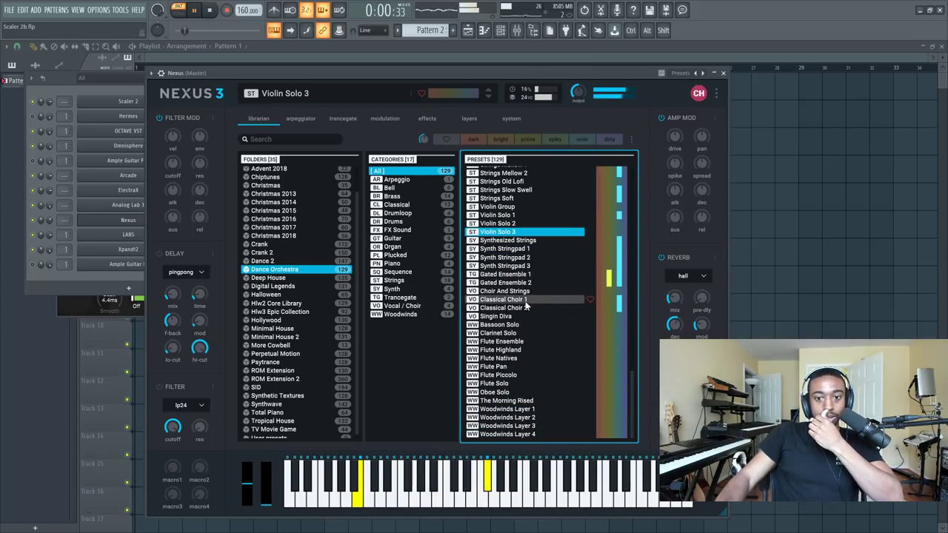
scroll(528, 328, up, 4)
scroll(526, 296, up, 12)
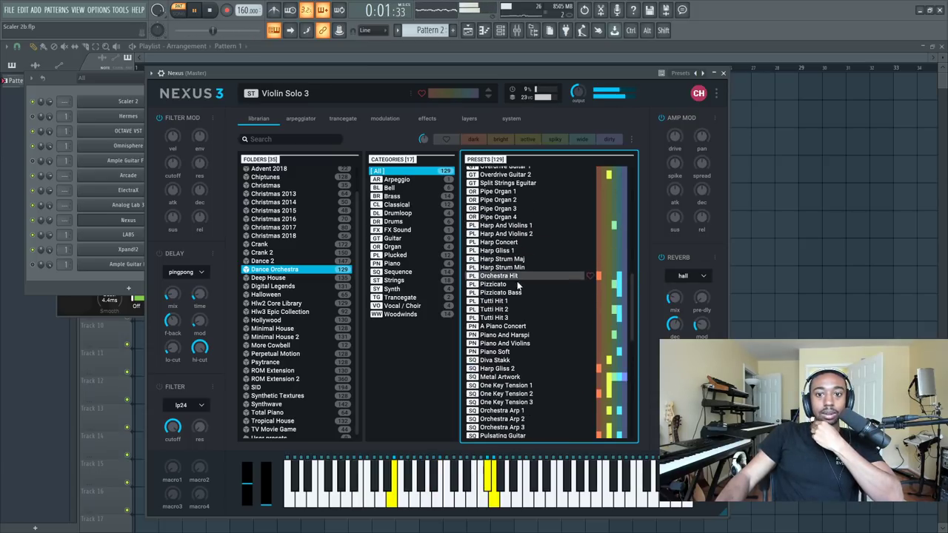
click(508, 310)
scroll(523, 252, up, 2)
scroll(523, 255, up, 14)
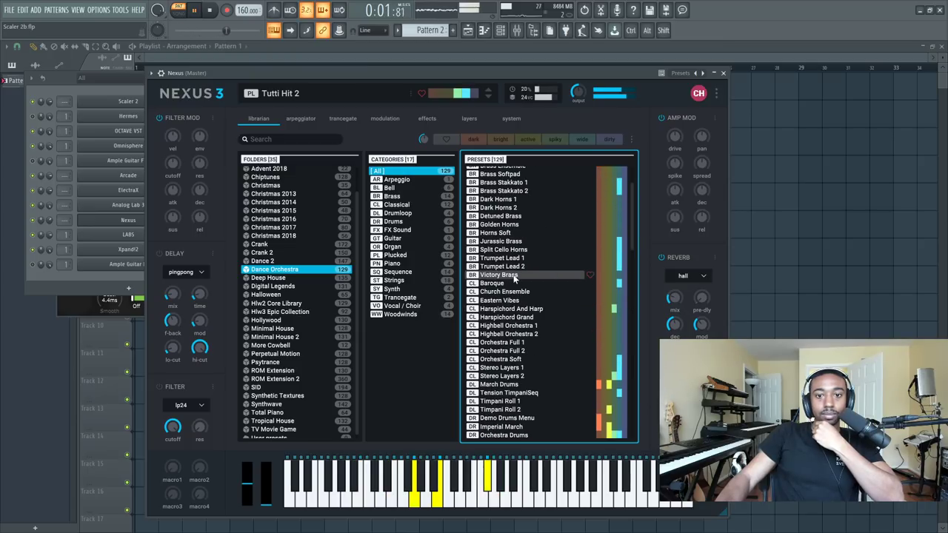
click(519, 233)
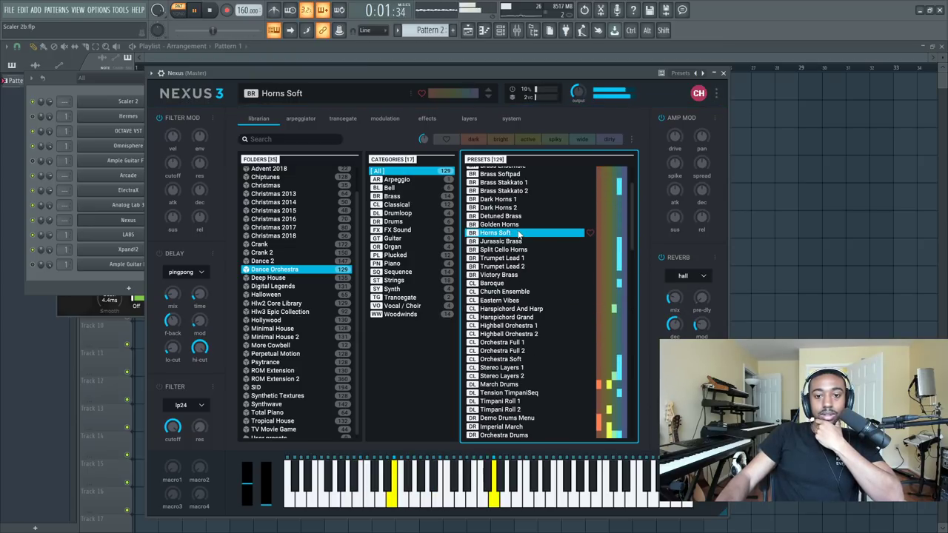
click(516, 251)
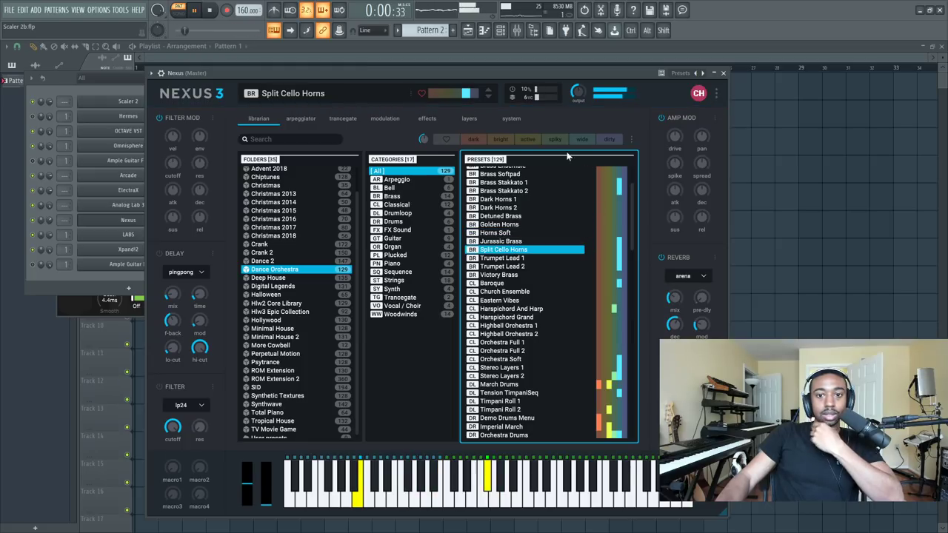
key(space)
- Look over the Nexus preset folders, close the plugin and move the pattern's notes from the Nexus channel to LABS
drag(438, 76, 492, 69)
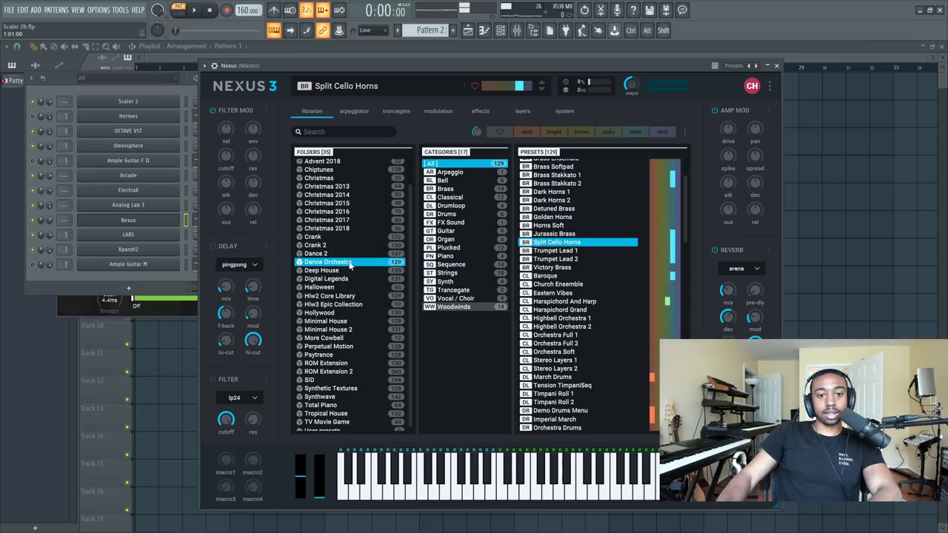
scroll(351, 268, down, 1)
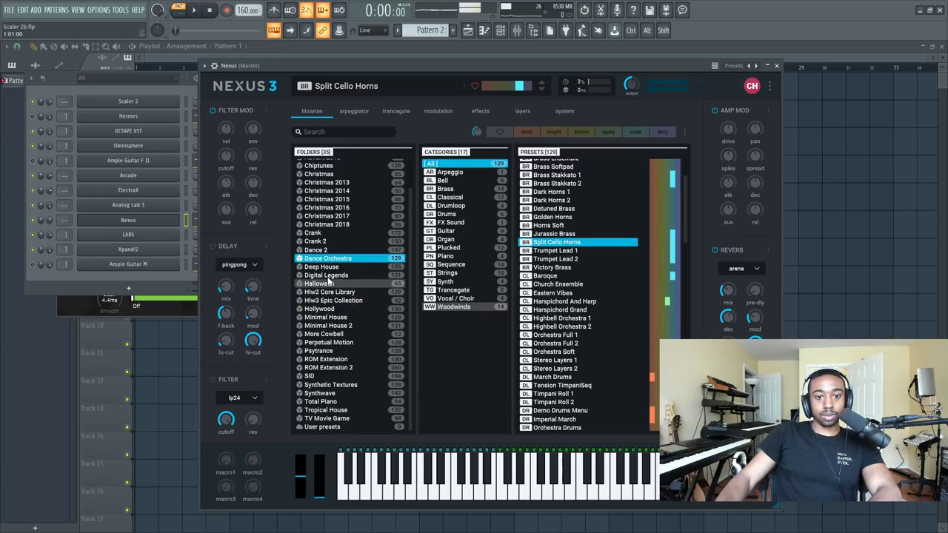
scroll(326, 198, up, 2)
scroll(326, 198, down, 2)
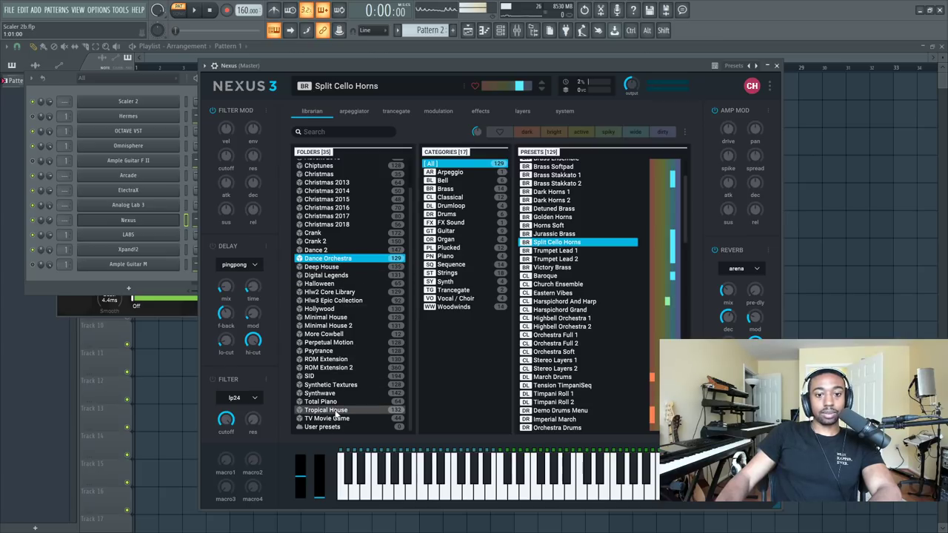
click(776, 66)
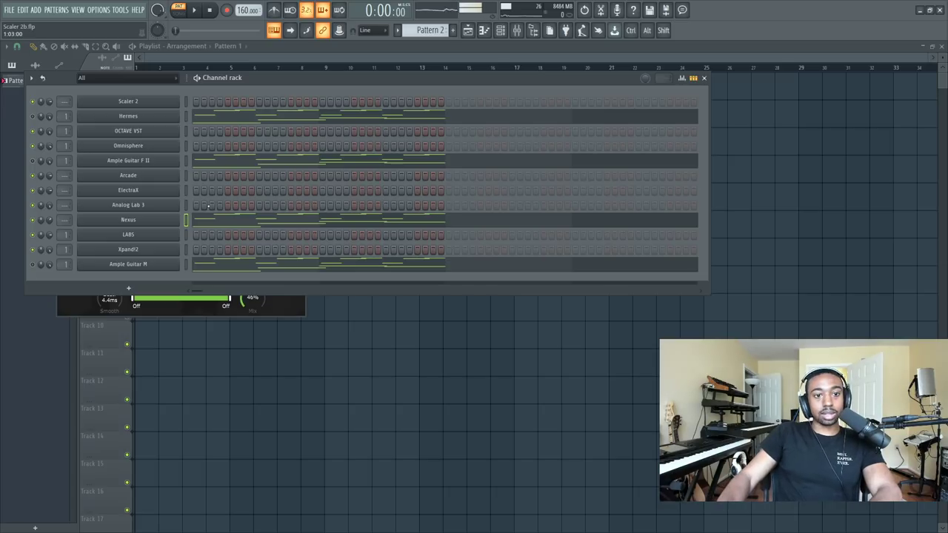
key(ctrl+x)
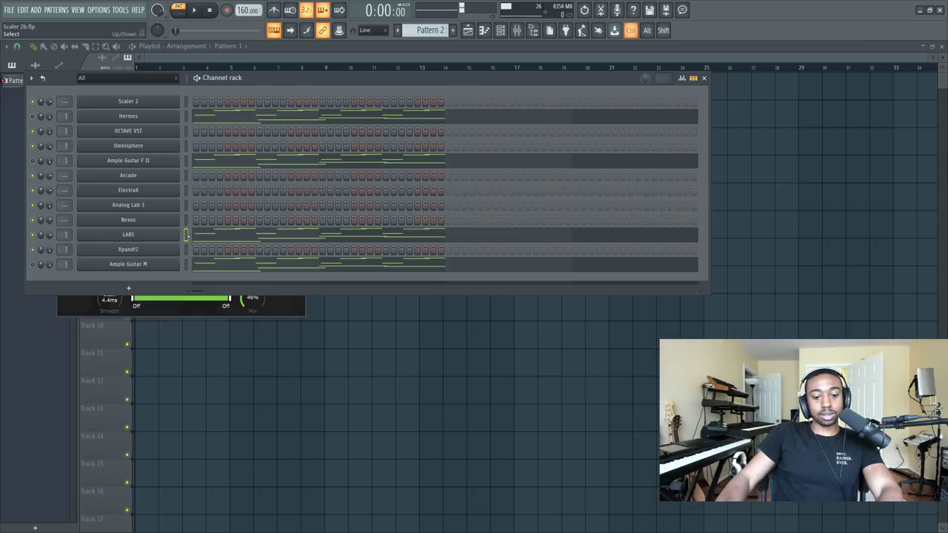
- Open the LABS window, move it aside and play the pattern on the Soft Piano preset
click(158, 237)
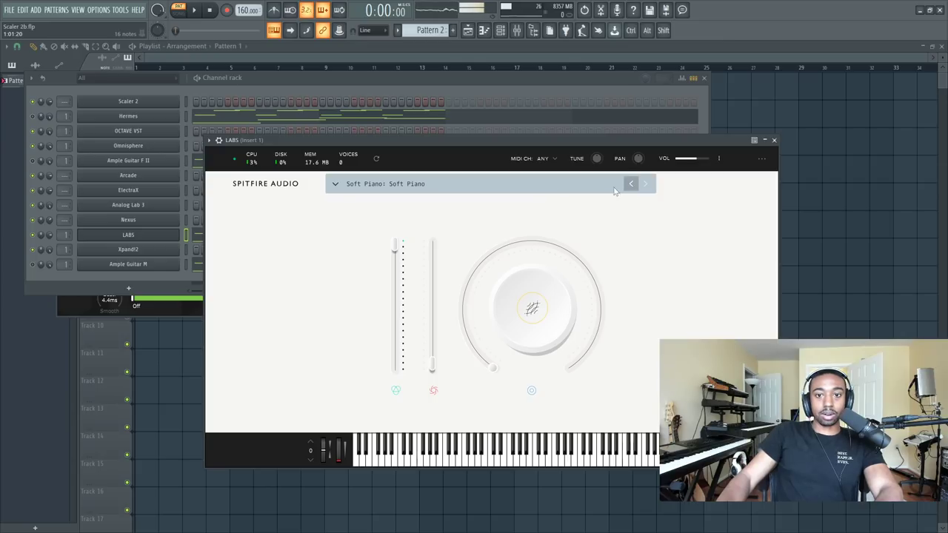
drag(444, 142, 413, 122)
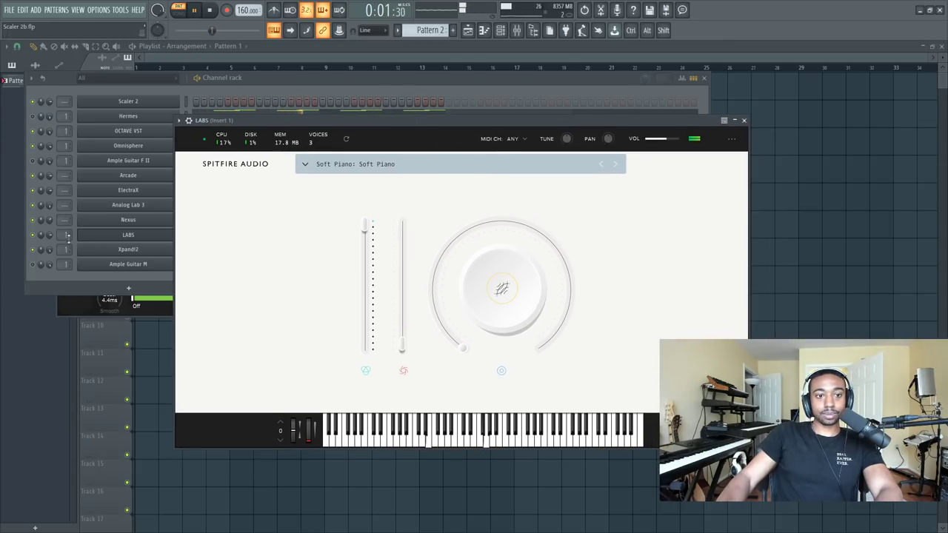
click(498, 78)
click(594, 334)
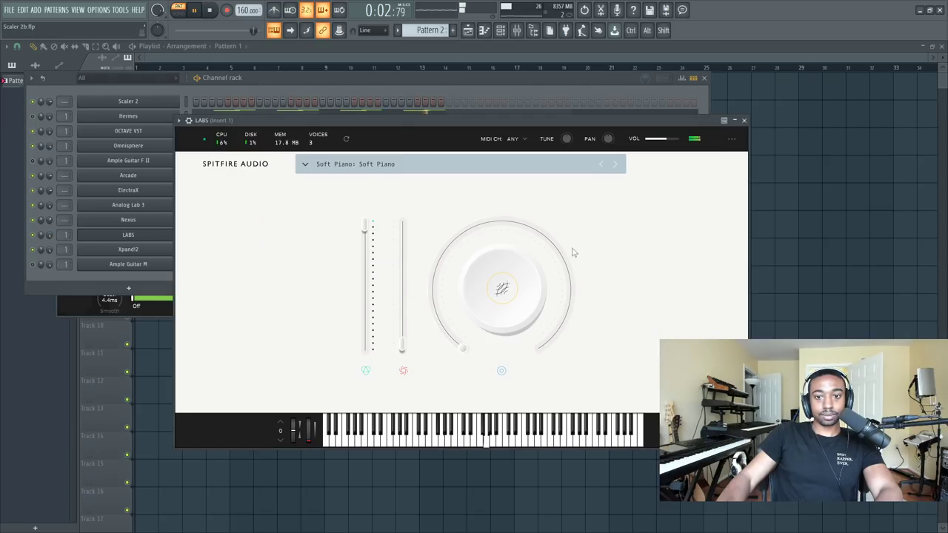
- Audition the Choir: Long preset in LABS with its global gain at 221%, and step on to Charango 01
click(616, 165)
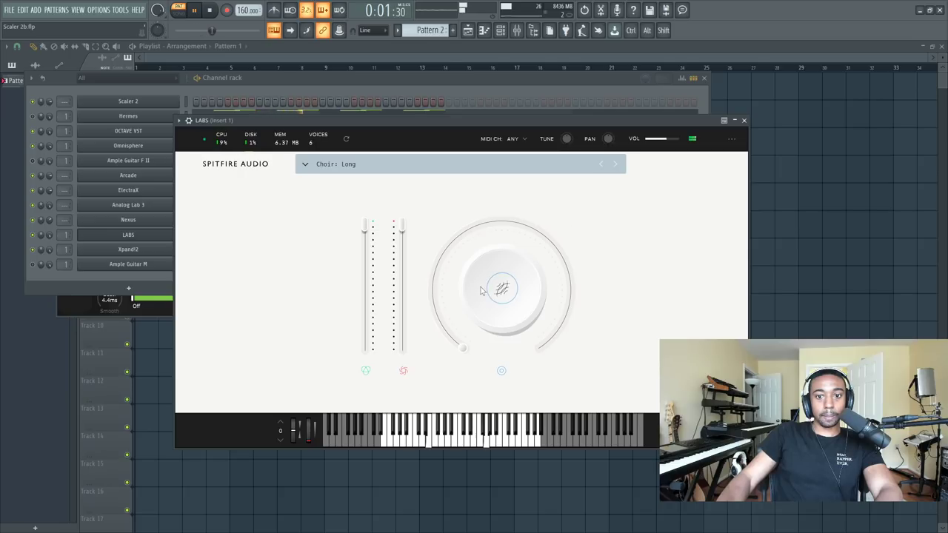
drag(665, 139, 671, 139)
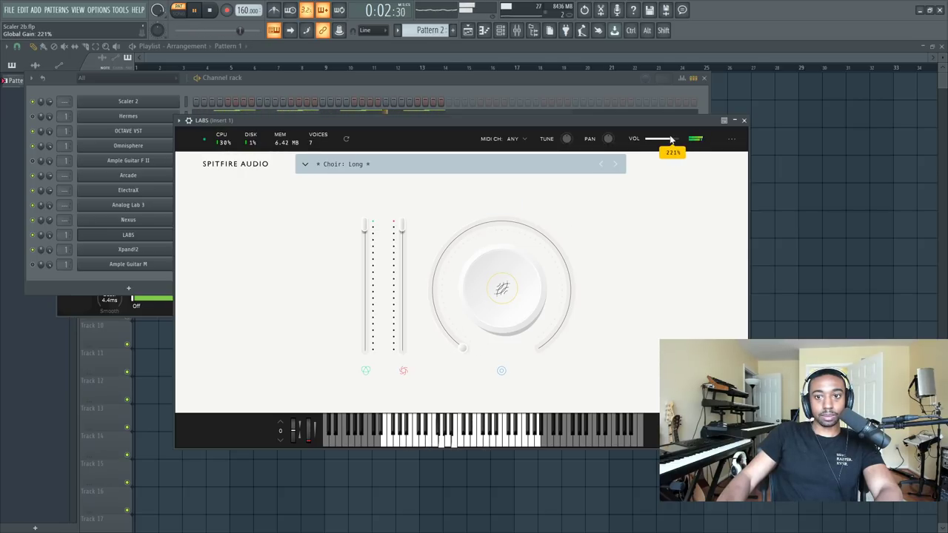
click(616, 165)
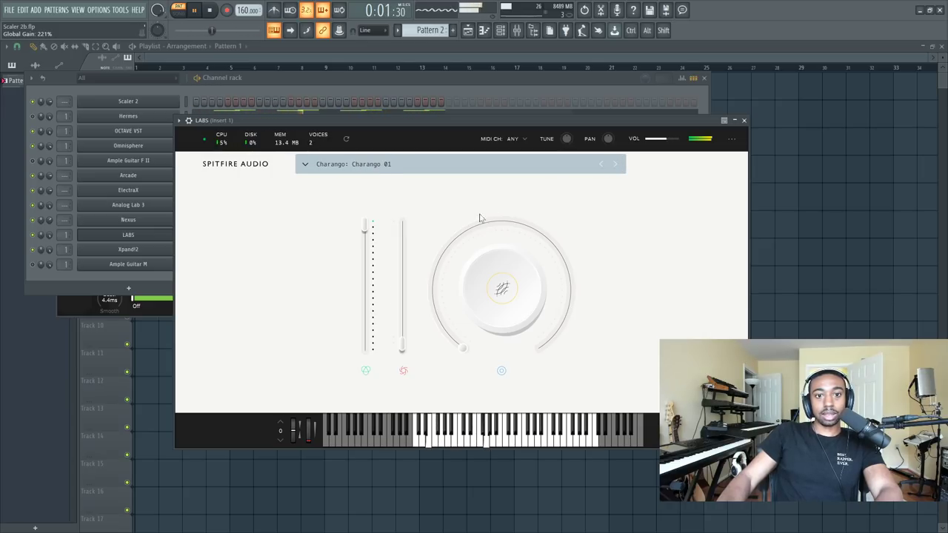
- Close LABS and toggle the HalfTime effect on mixer Insert 1 during playback, stopping the pattern at the end
click(745, 120)
key(F9)
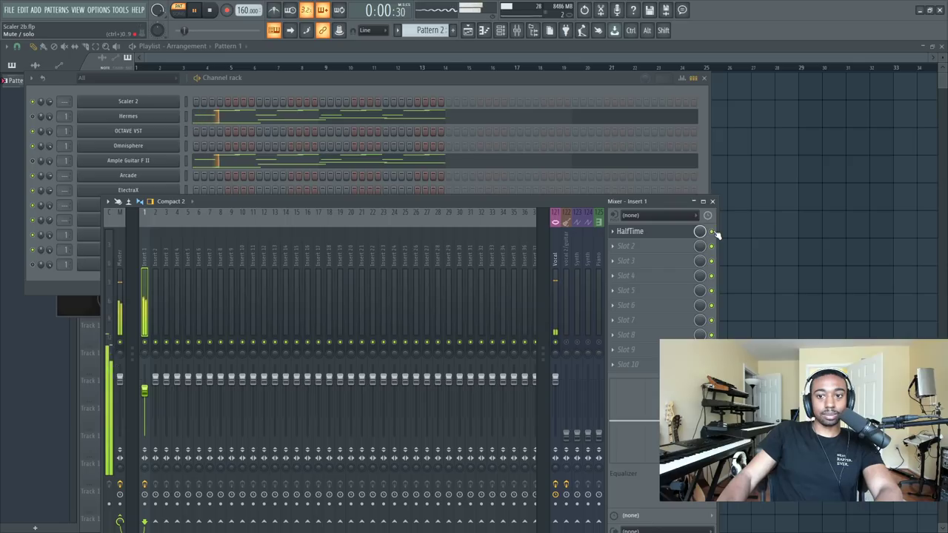
key(F6)
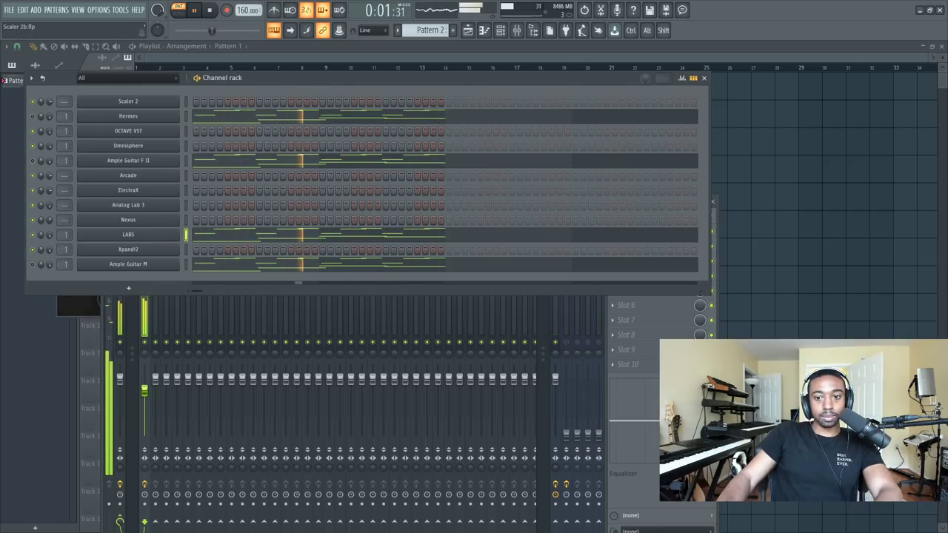
key(F9)
key(space)
- Mute the LABS channel, paste the notes into the Xpand!2 channel and open the Xpand!2 window
key(F6)
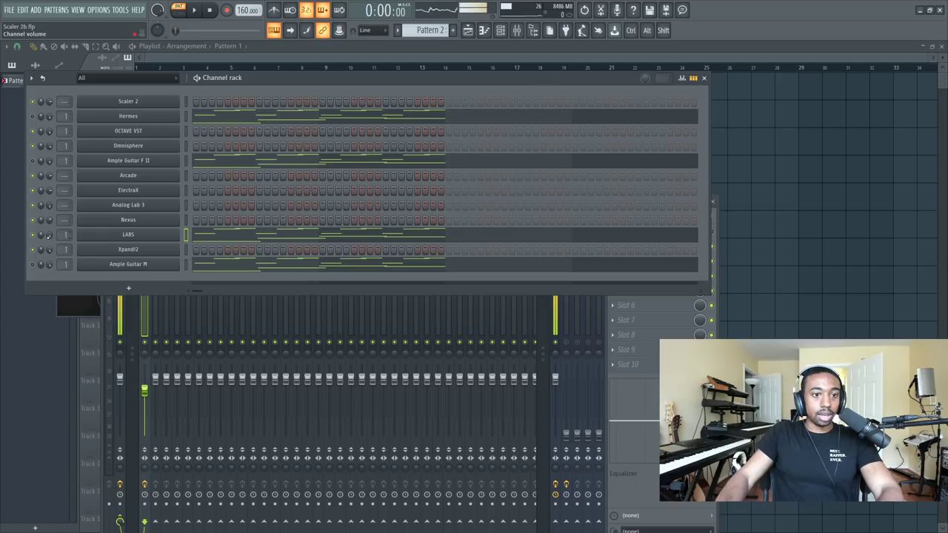
key(ctrl+v)
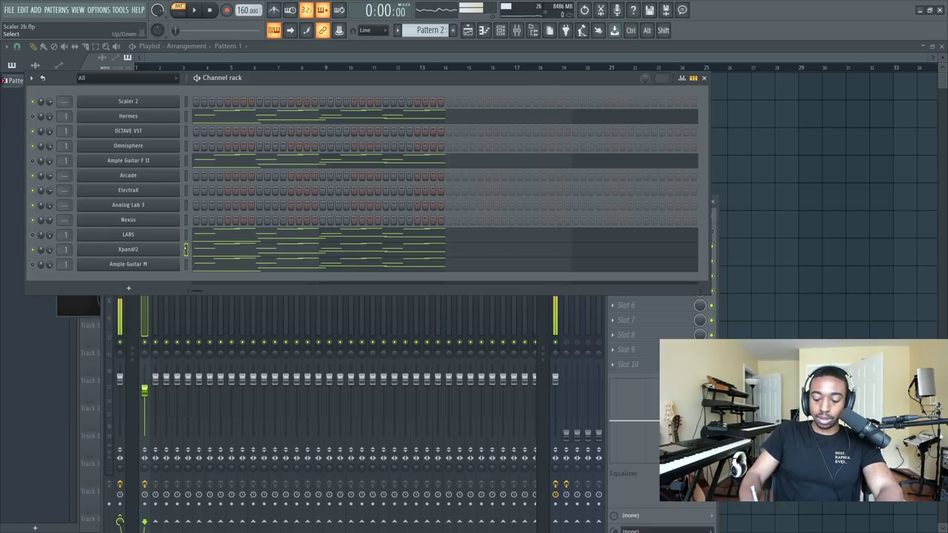
click(171, 254)
drag(521, 101, 377, 79)
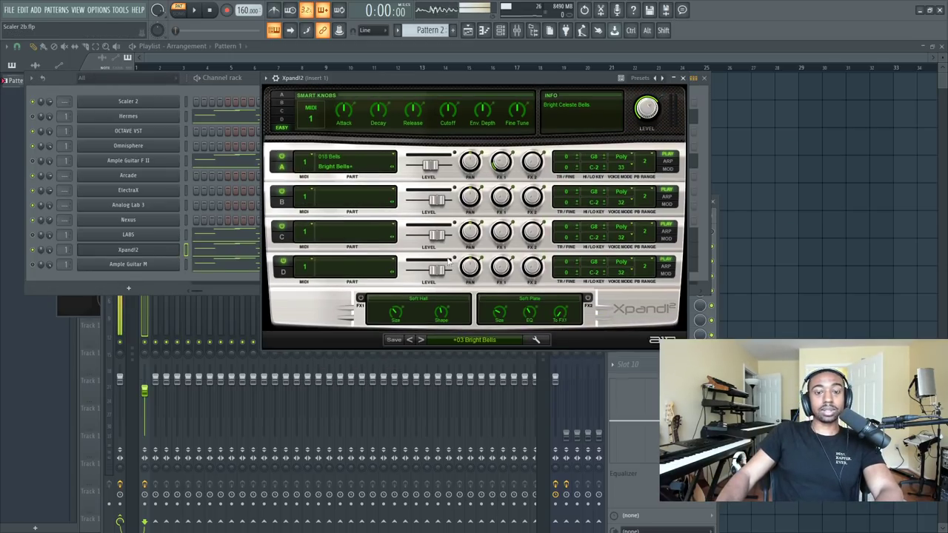
- Browse the Xpand!2 preset categories and load the Flute preset from Brass + Woodwind
click(468, 340)
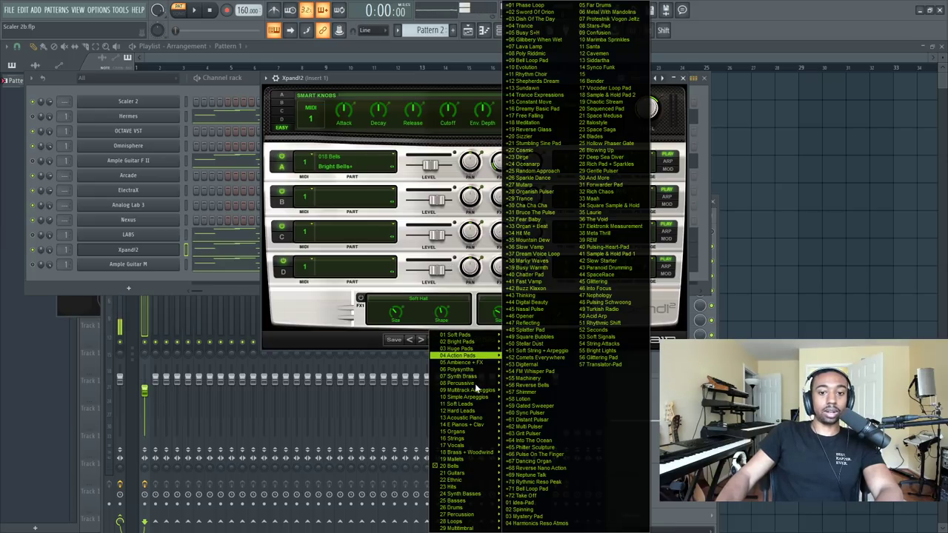
mouse_move(476, 410)
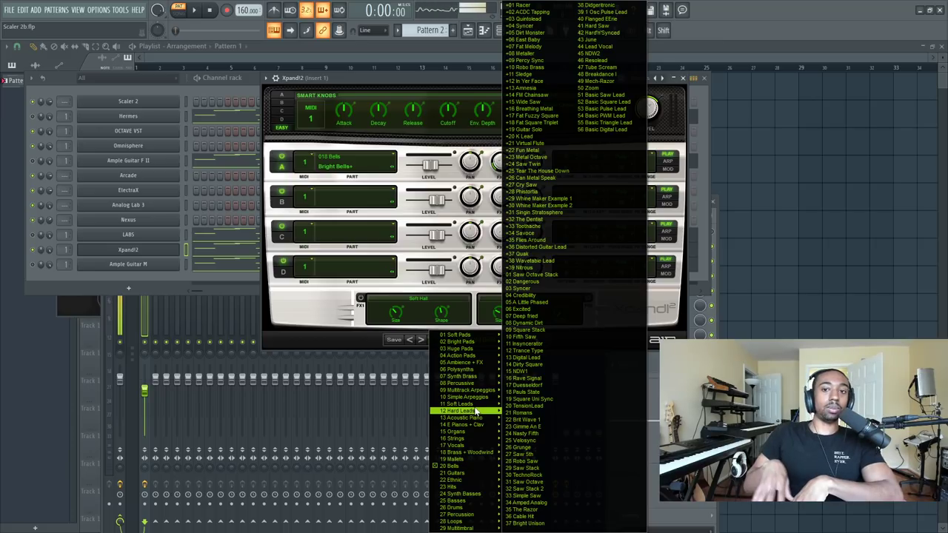
mouse_move(476, 436)
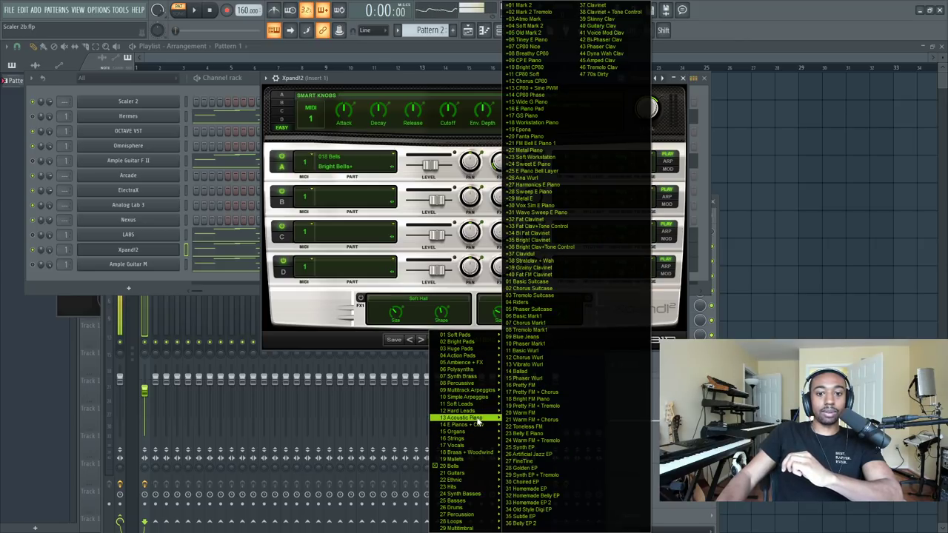
mouse_move(479, 483)
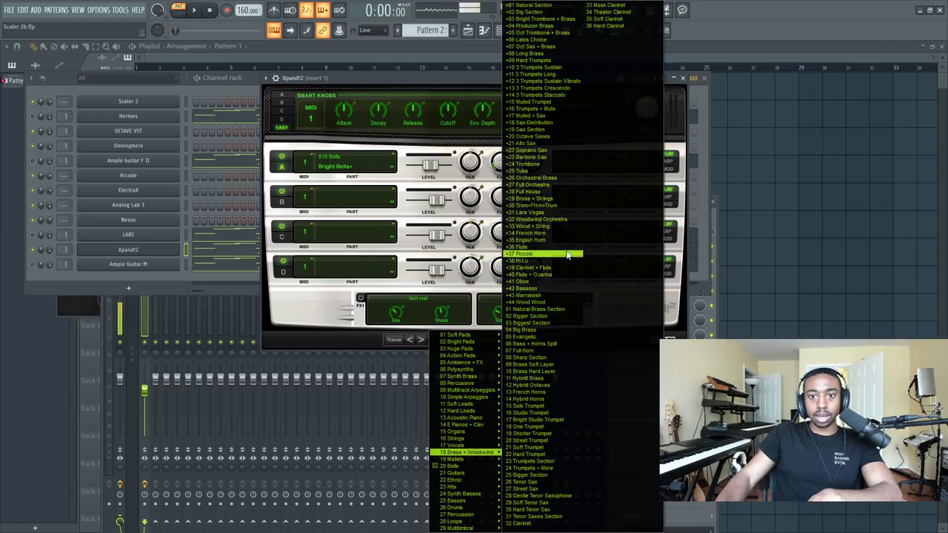
click(549, 249)
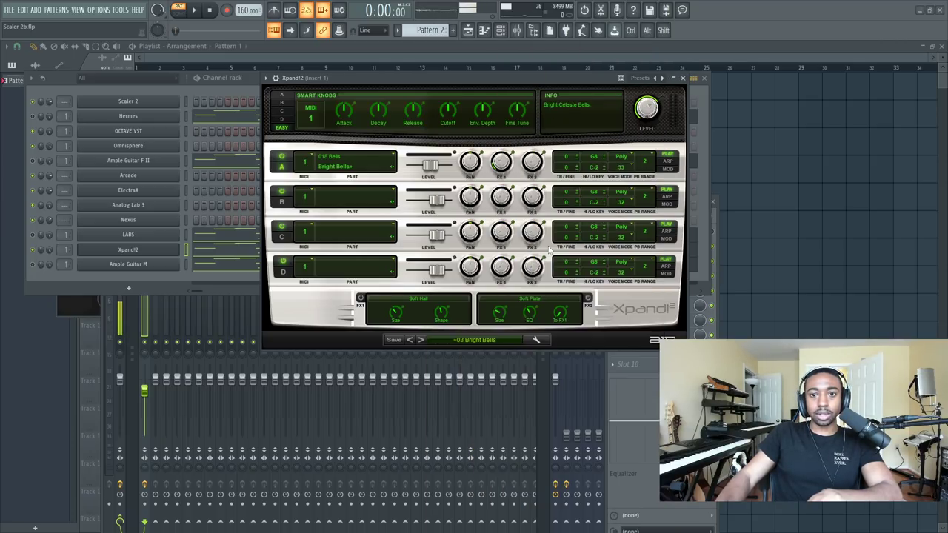
- Close Xpand!2 and play the flute pattern, toggling the HalfTime effect on mixer Insert 1
click(683, 78)
key(space)
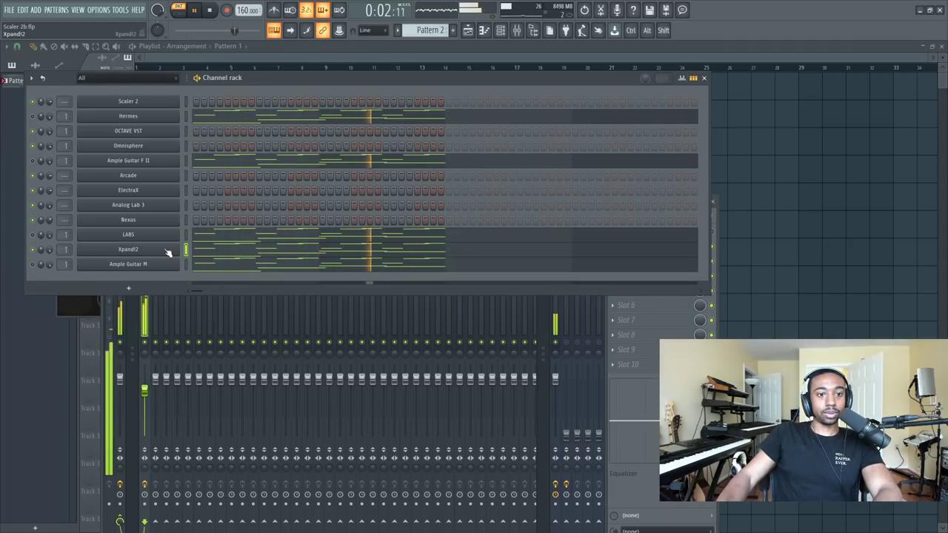
click(690, 310)
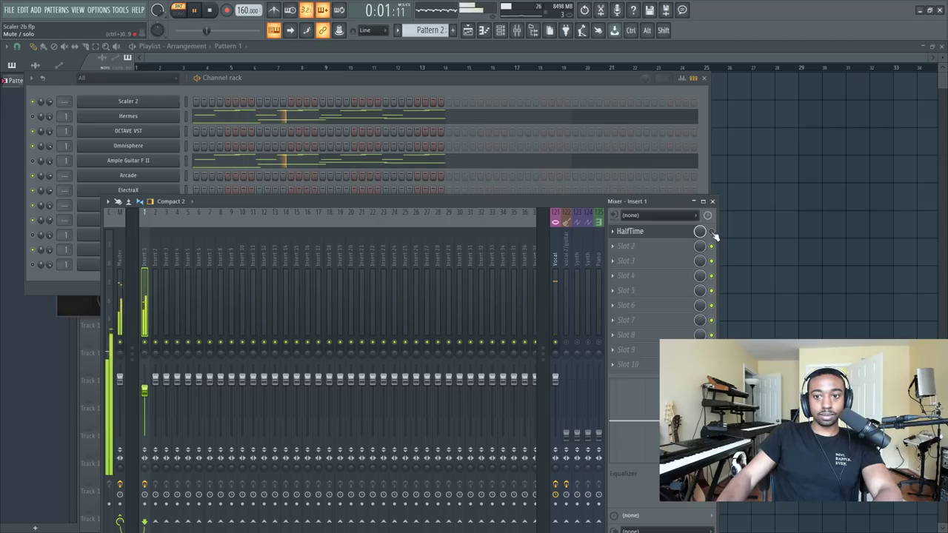
click(712, 202)
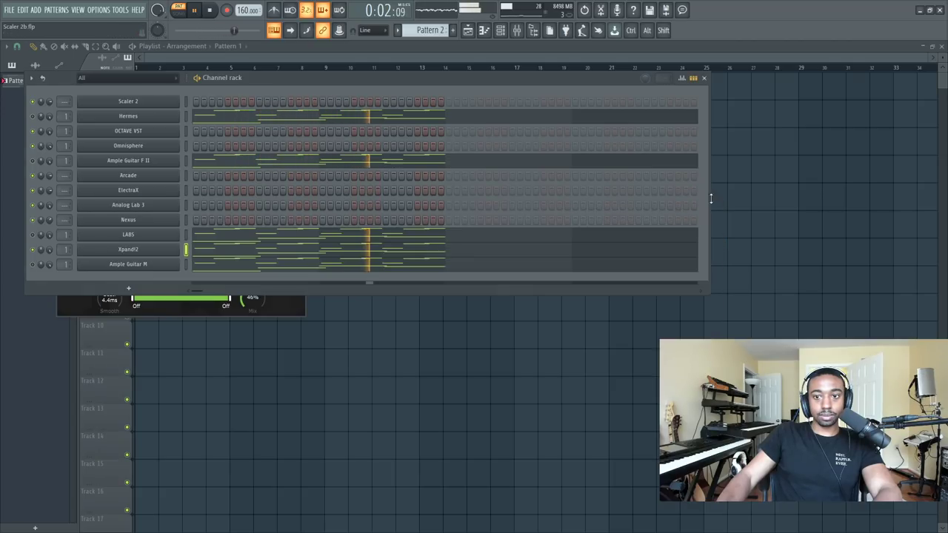
- Look over the Xpand!2 notes in the piano roll, close it and stop playback
click(227, 250)
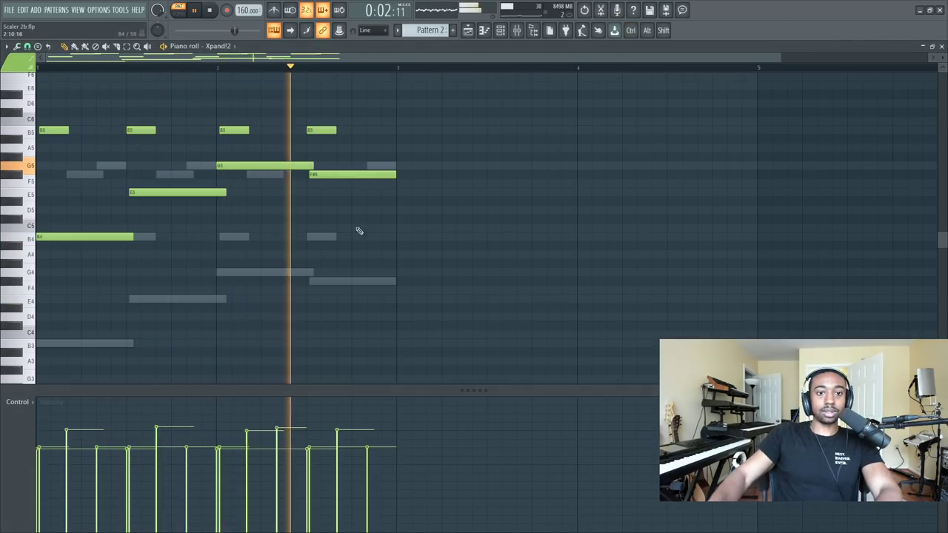
click(941, 47)
key(space)
- Reopen Xpand!2 and load the +01 12 String Acoustic preset from the Guitars category
click(148, 250)
click(475, 340)
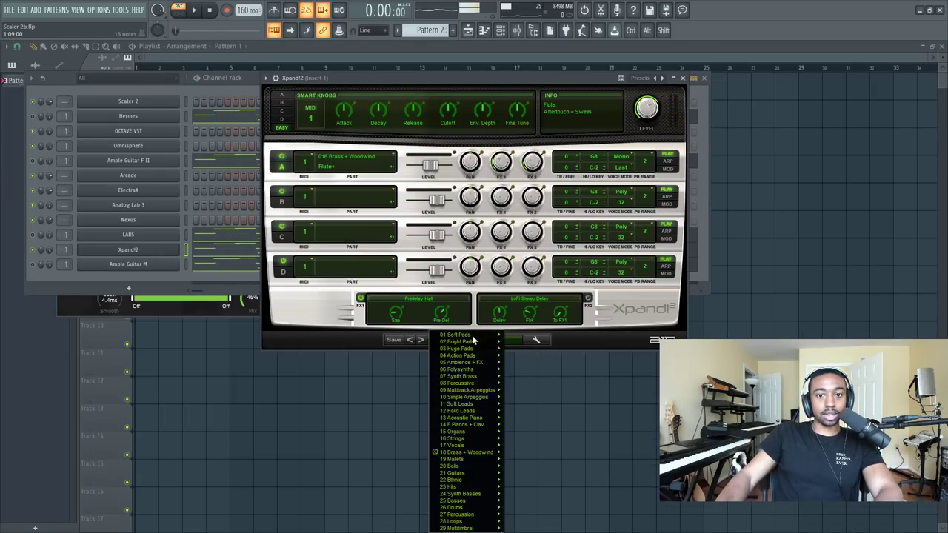
mouse_move(462, 466)
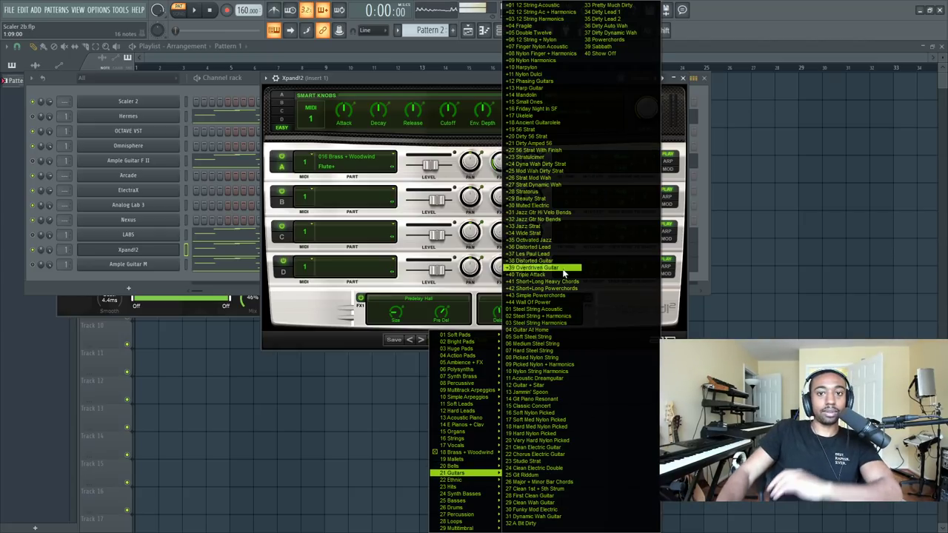
click(541, 6)
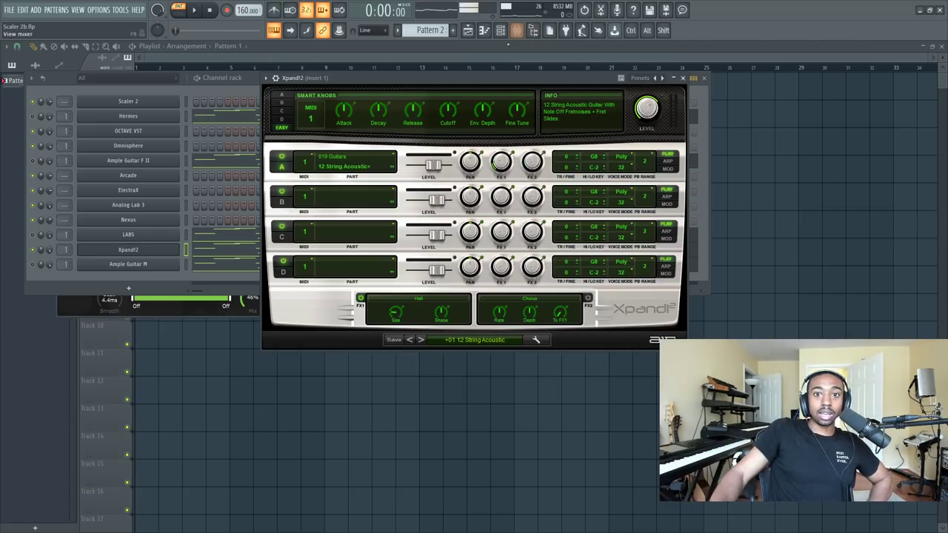
- Play the pattern on the 12 String Acoustic preset and set the Xpand!2 master level to about +4.3 dB
key(space)
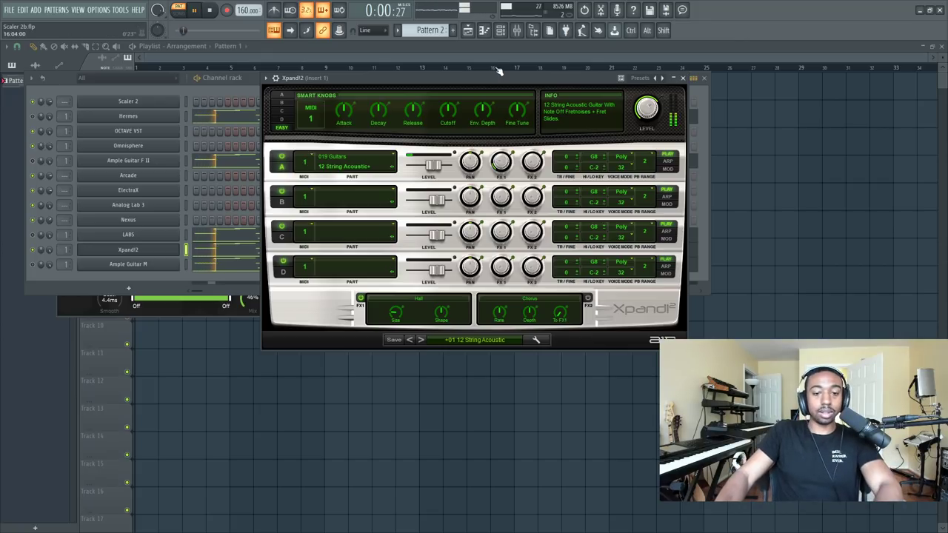
click(49, 250)
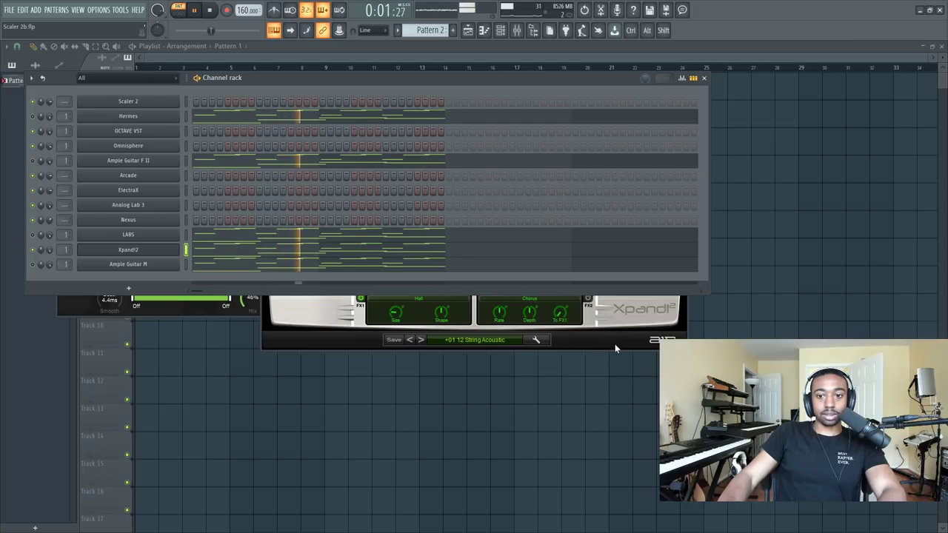
click(148, 251)
click(148, 251)
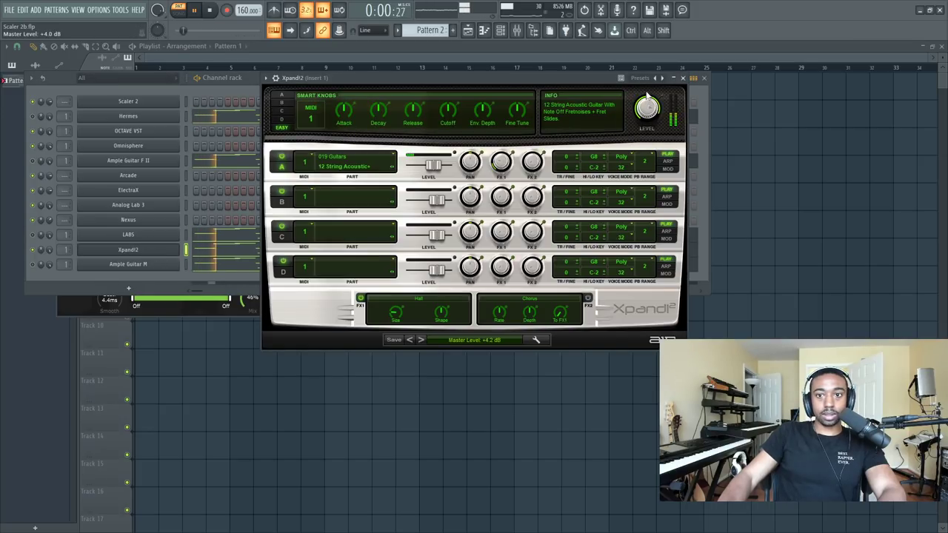
- Step through the Xpand!2 guitar presets from 12 String Ac + Harmonics to Double Twelve, setting the master level to +5.0 dB
click(421, 341)
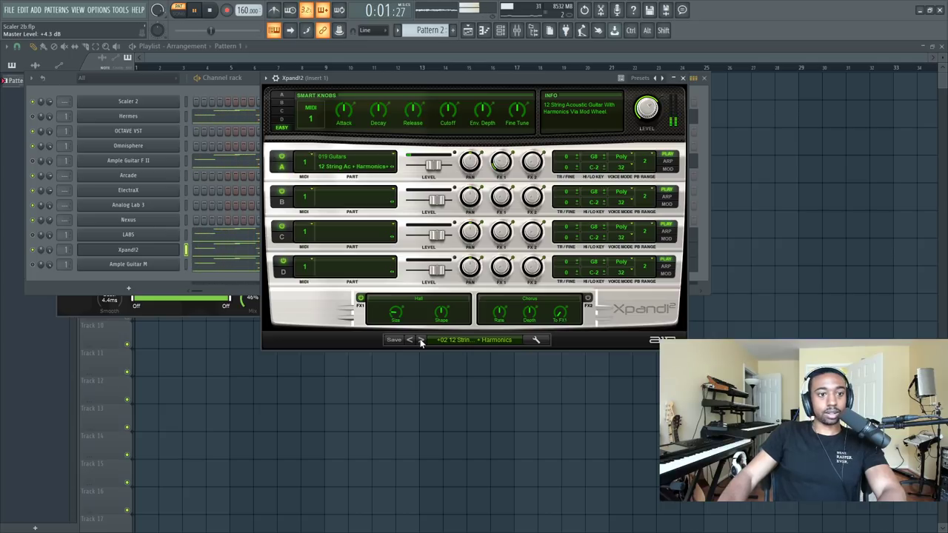
click(421, 340)
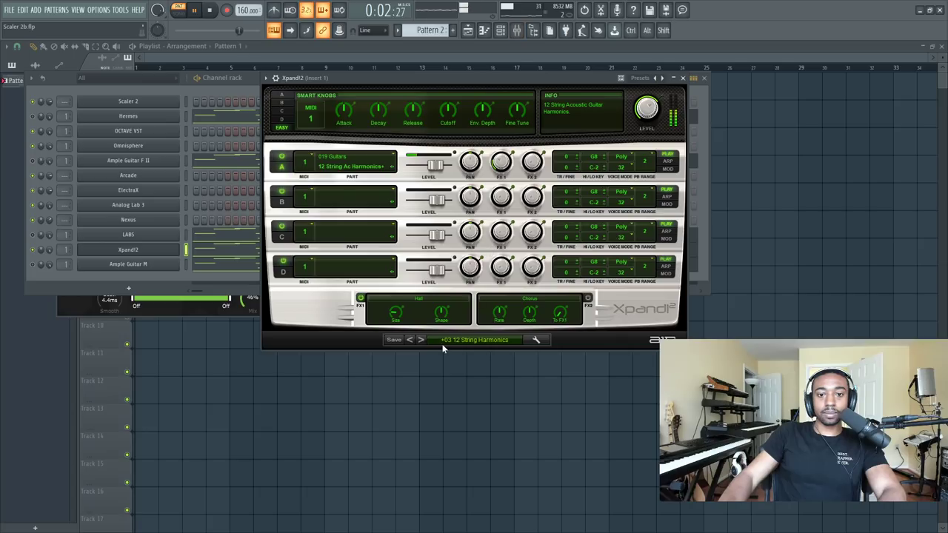
click(420, 341)
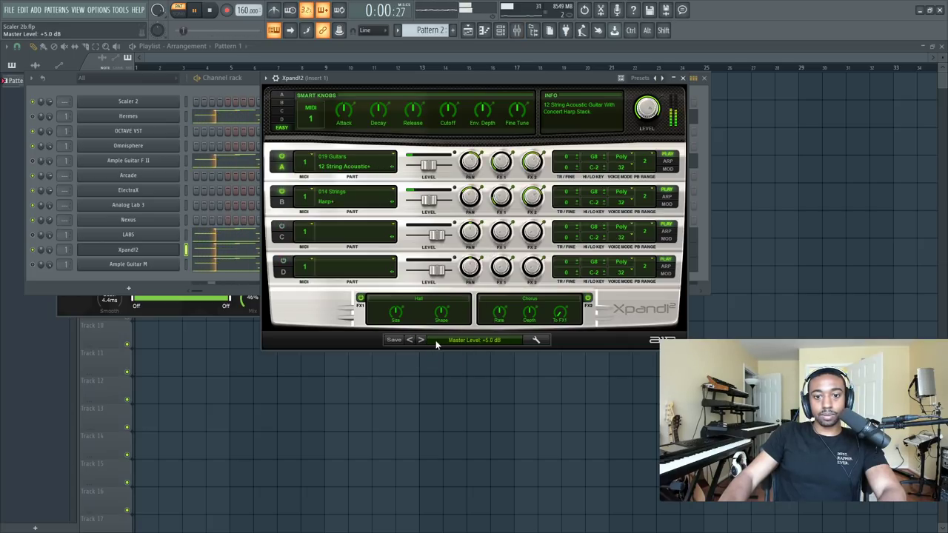
click(421, 341)
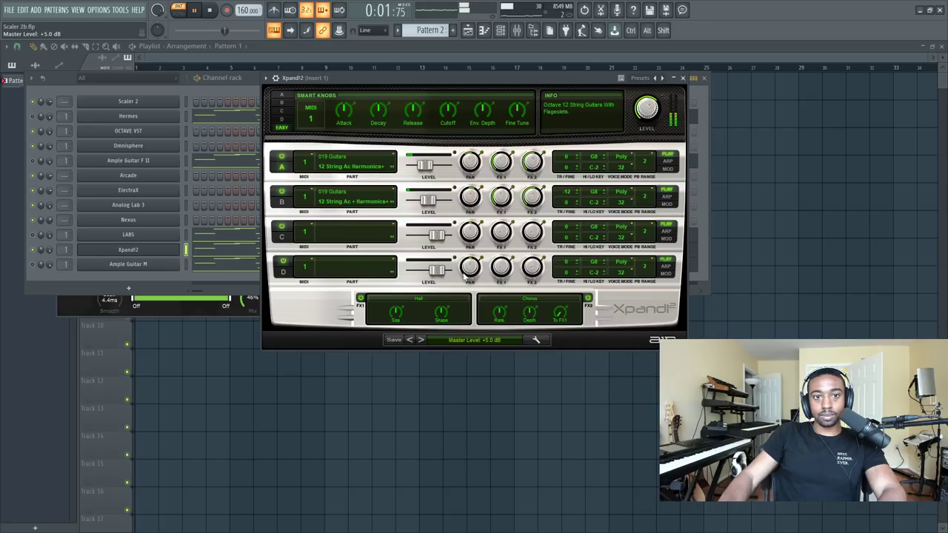
- Reset the volume fader of mixer Insert 1 and return to the Xpand!2 window
click(517, 30)
right_click(145, 390)
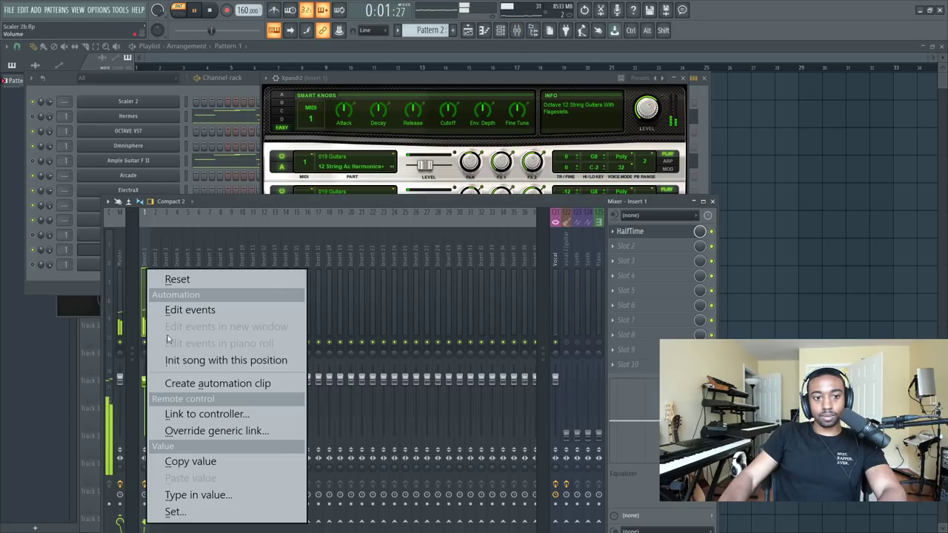
click(160, 278)
click(538, 98)
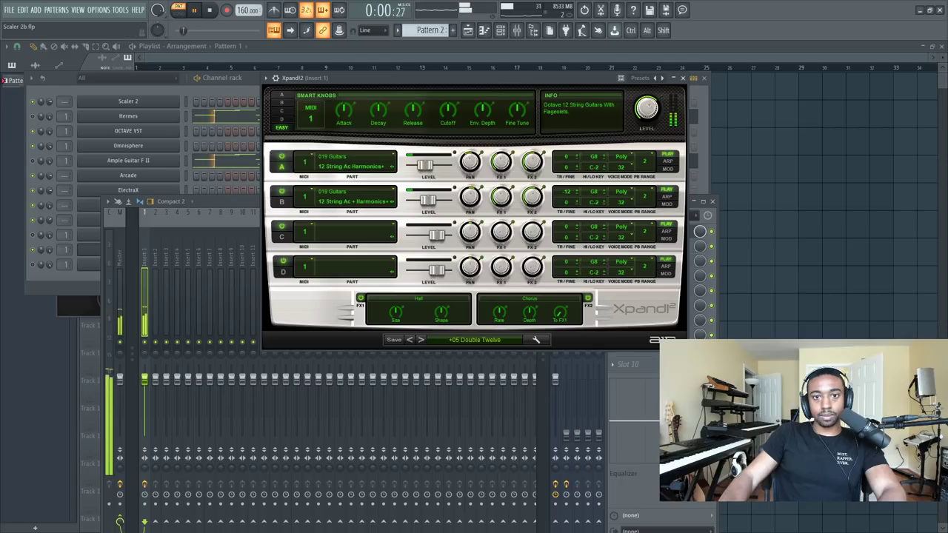
- Audition the 12 String + Nylon preset in Xpand!2 and step on to Finger Nylon Acoustic
click(663, 78)
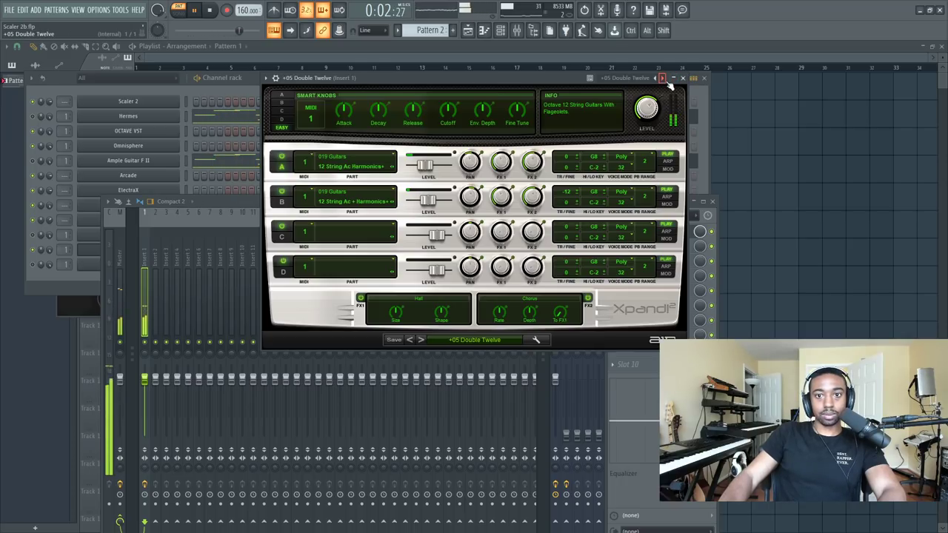
click(420, 340)
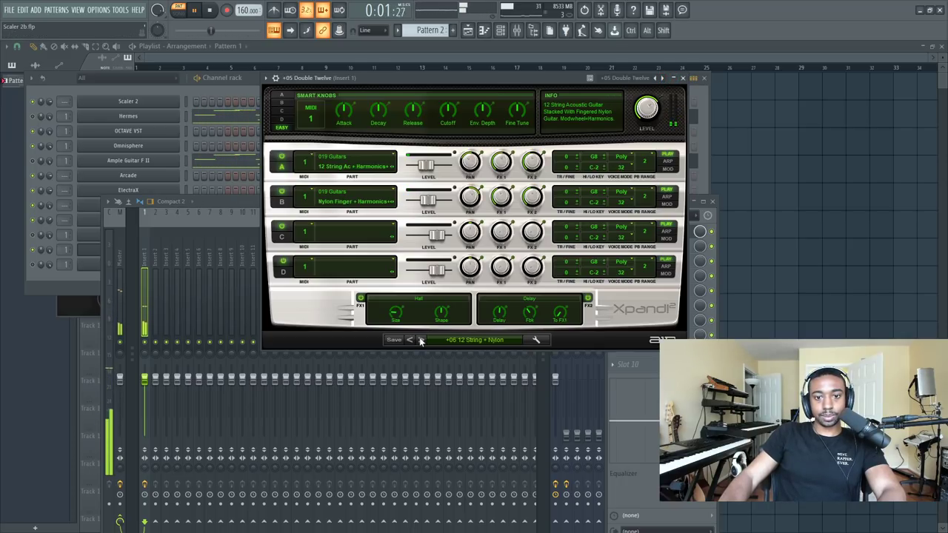
click(421, 340)
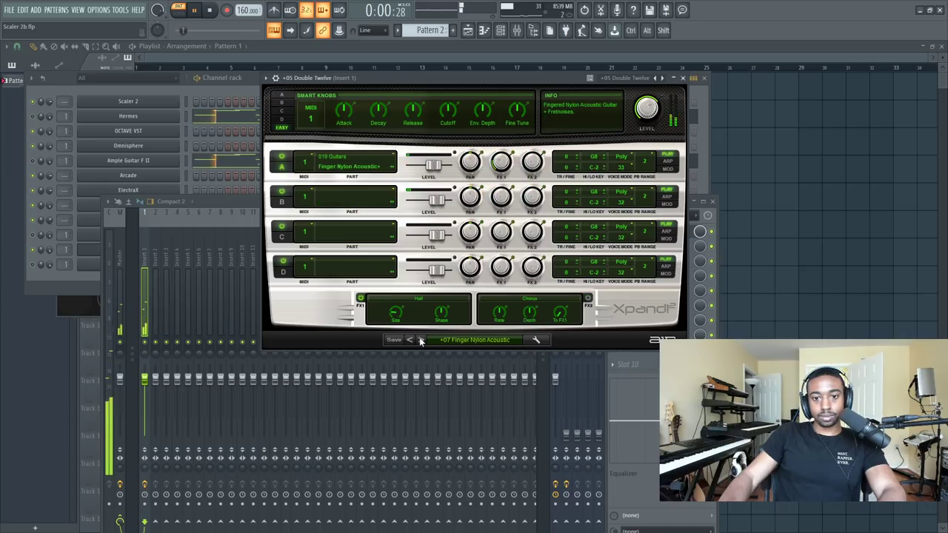
- Stop the pattern playback and look through the sound categories in the library of the Hermes channel's plugin, closing it when done
key(space)
click(252, 80)
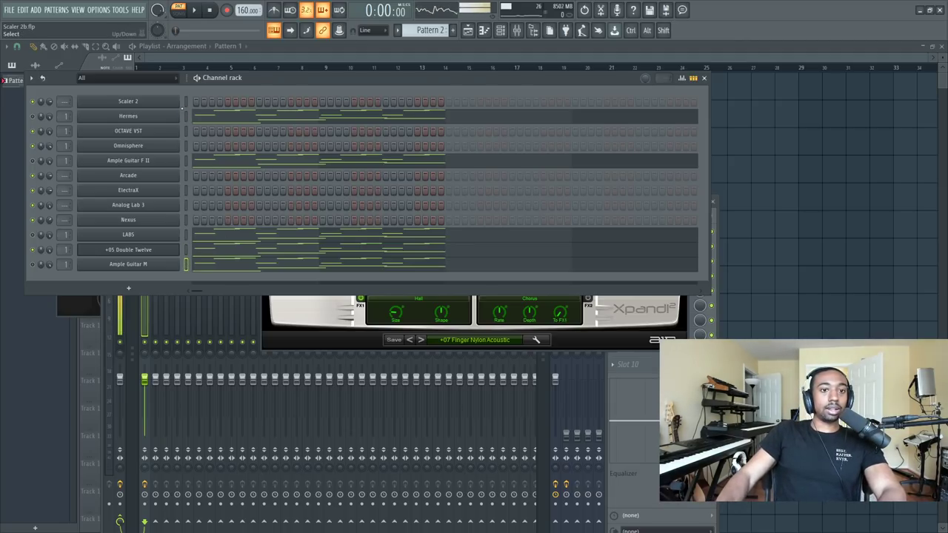
click(163, 115)
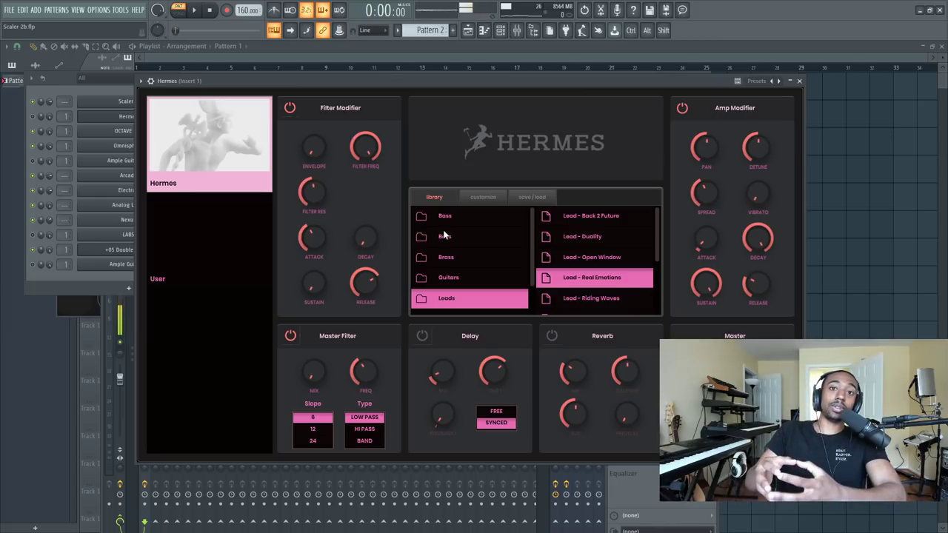
scroll(458, 244, down, 2)
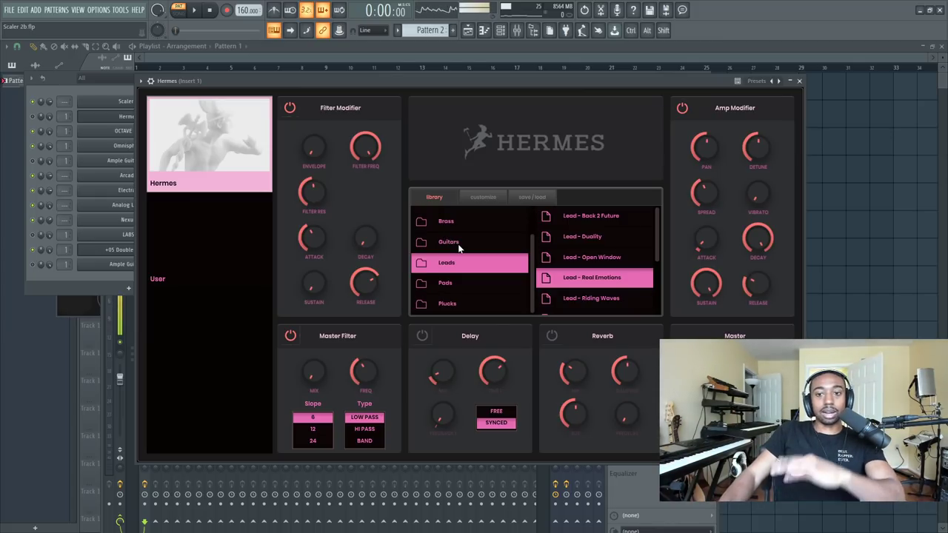
scroll(486, 275, up, 2)
scroll(473, 258, down, 2)
scroll(466, 259, up, 2)
scroll(470, 253, down, 2)
scroll(480, 230, up, 2)
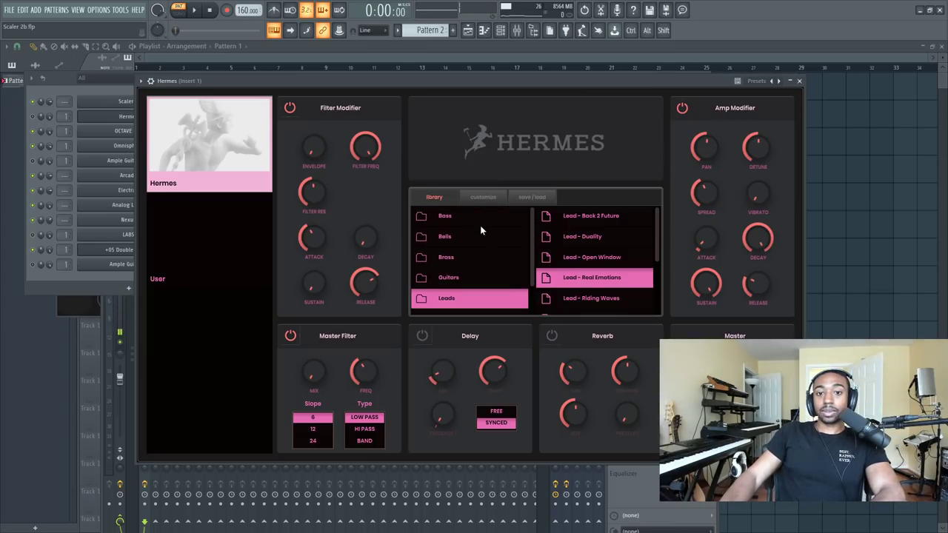
click(800, 81)
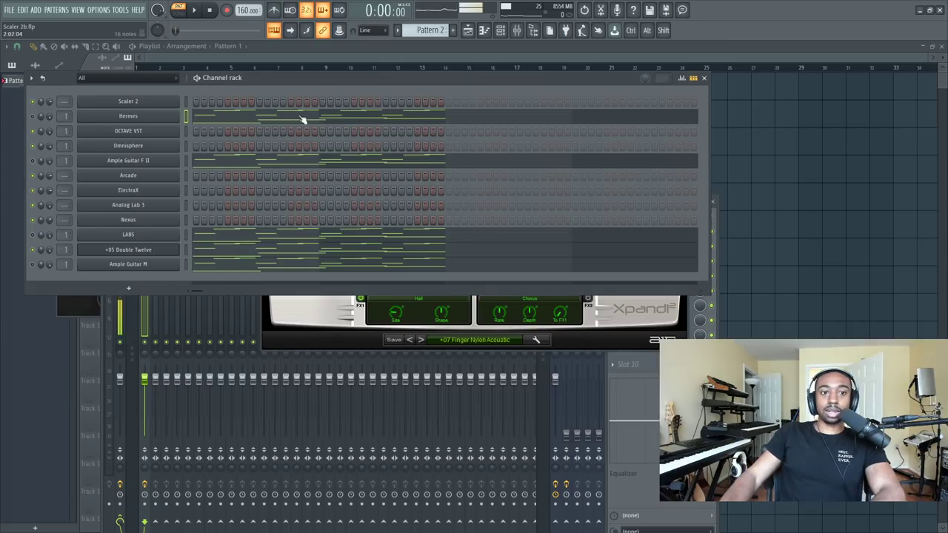
- Open the OCTAVE VST channel's plugin to view its preset list, closing it without changing the preset
click(169, 133)
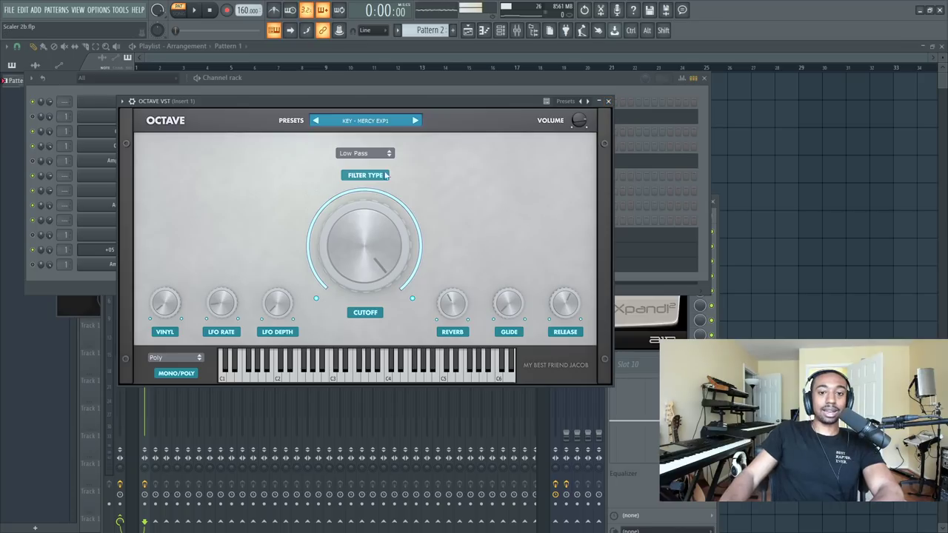
click(363, 125)
click(304, 140)
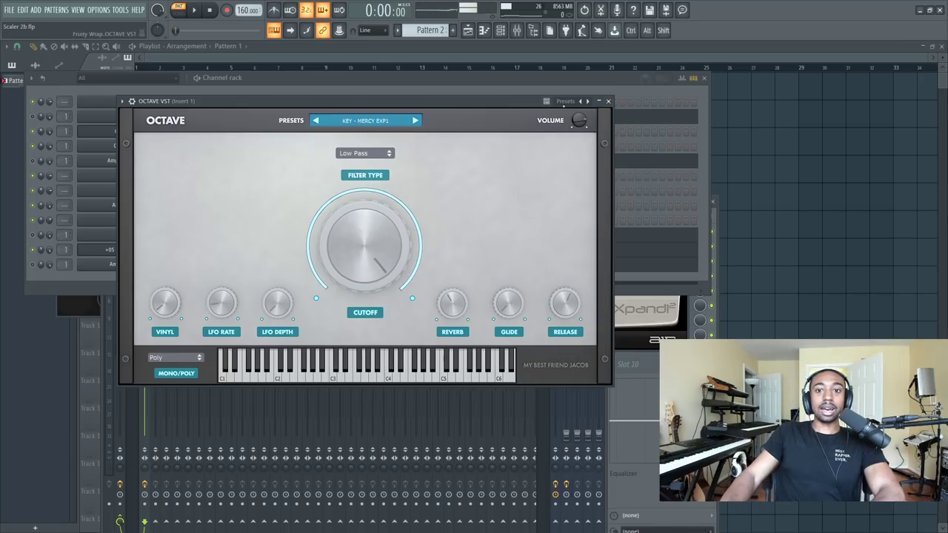
click(609, 102)
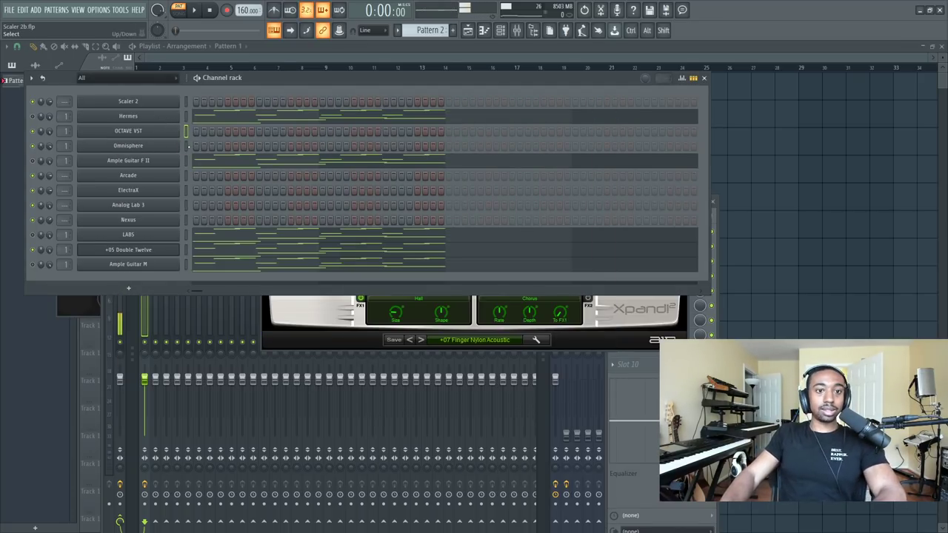